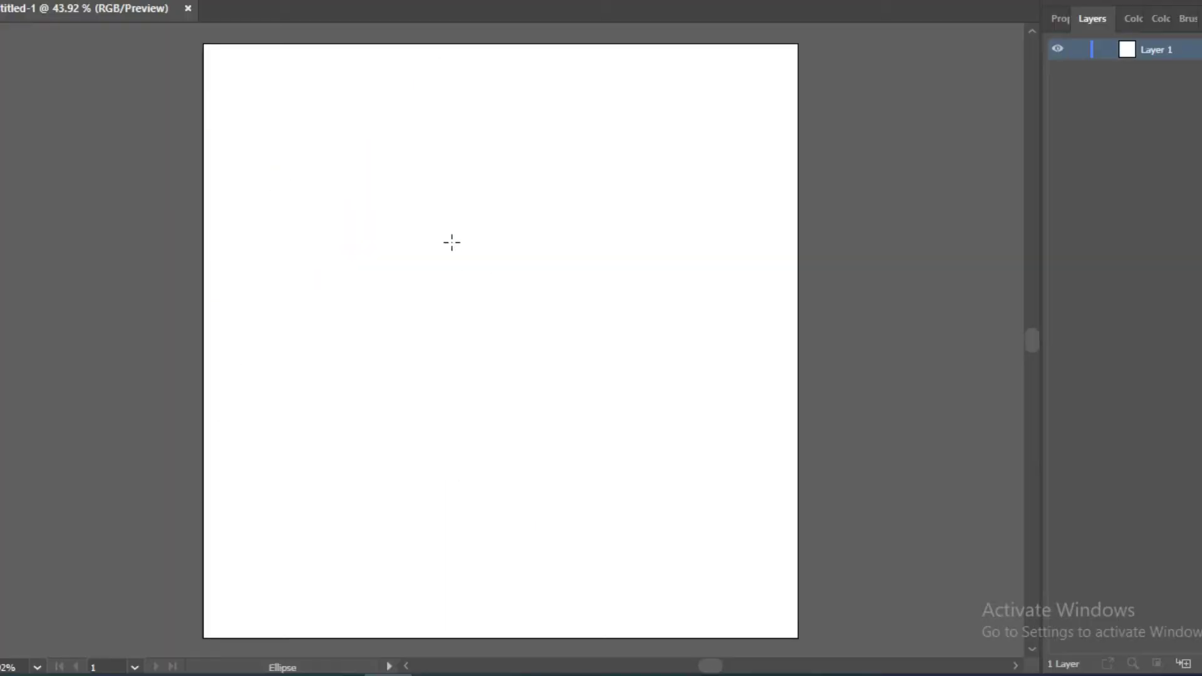
Draw the skull's head circle and turn on the rulers.
mouse_move(397, 182)
left_mouse_down()
mouse_move(564, 397)
mouse_move(532, 338)
left_mouse_up()
key("v")
left_click(469, 360)
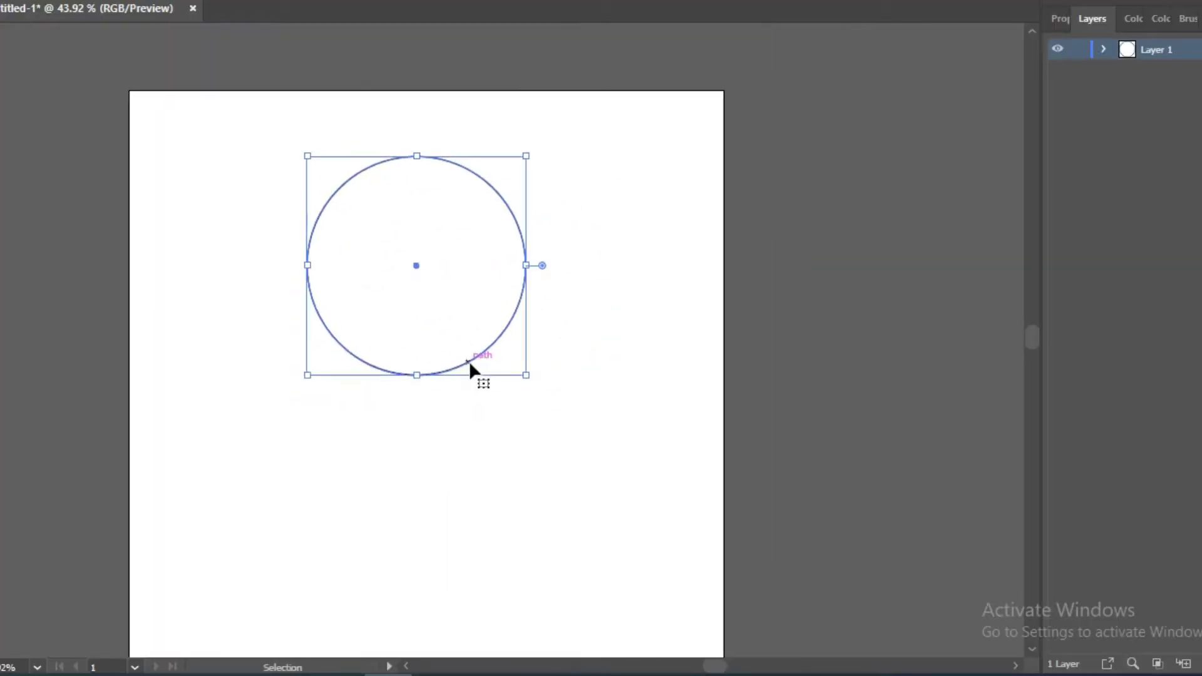
key("ctrl+r")
left_click(821, 407)
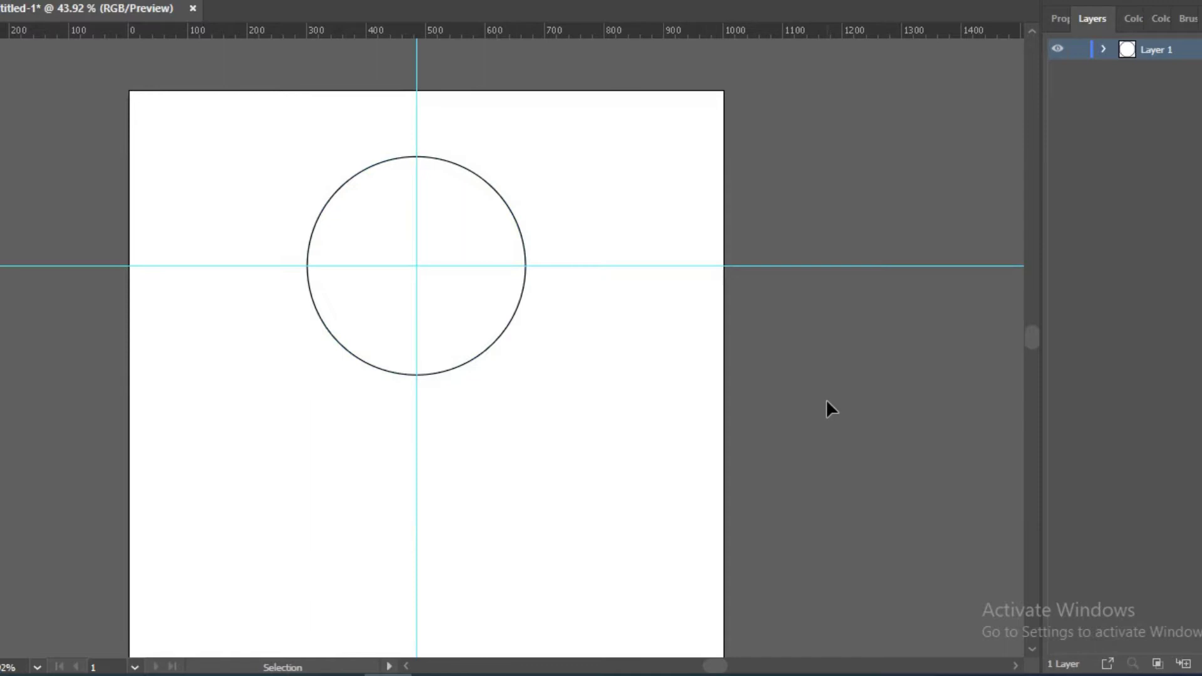
Add a side guide, then copy the circle downward and back up as a centred middle circle.
left_click_drag(338, 308, 515, 271)
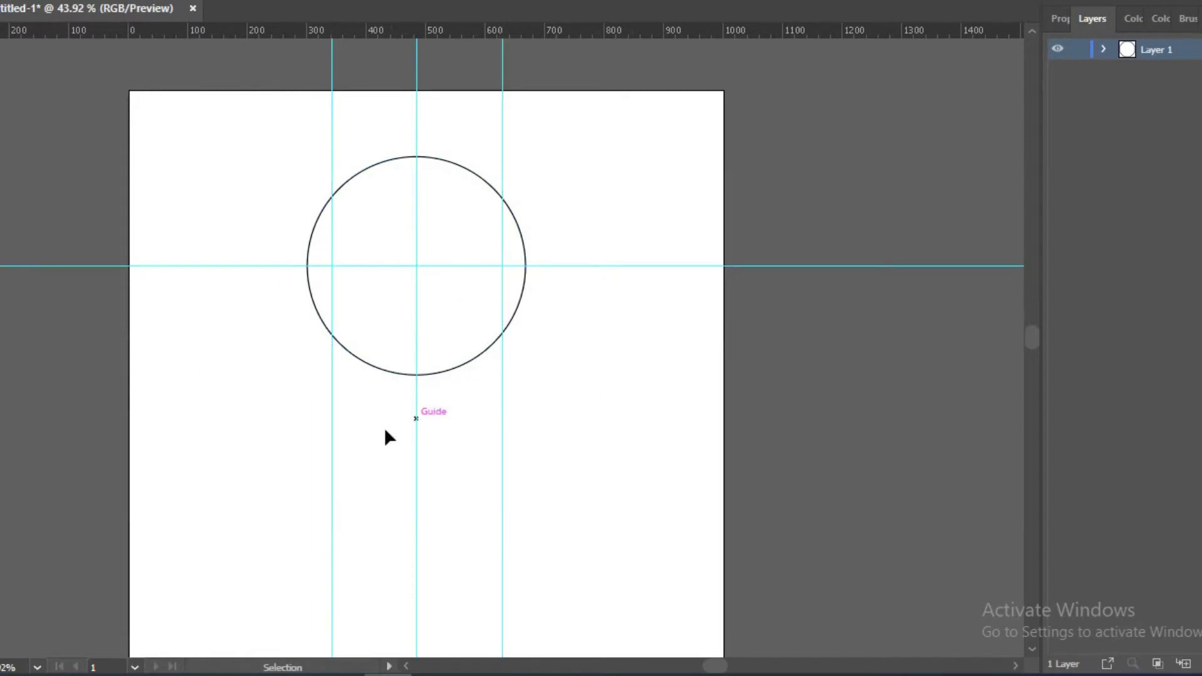
left_click_drag(417, 375, 426, 538)
left_click(415, 157)
left_click(437, 432)
left_click(443, 323)
left_click_drag(444, 322, 434, 323)
left_click(464, 360)
left_click(583, 421)
left_click_drag(443, 539, 439, 415)
Cut the bottom and middle circles at the guides with Scissors, deleting their upper arcs.
key("c")
left_click(503, 416)
key("v")
key("Delete")
key("c")
left_click(502, 372)
left_click(333, 375)
key("v")
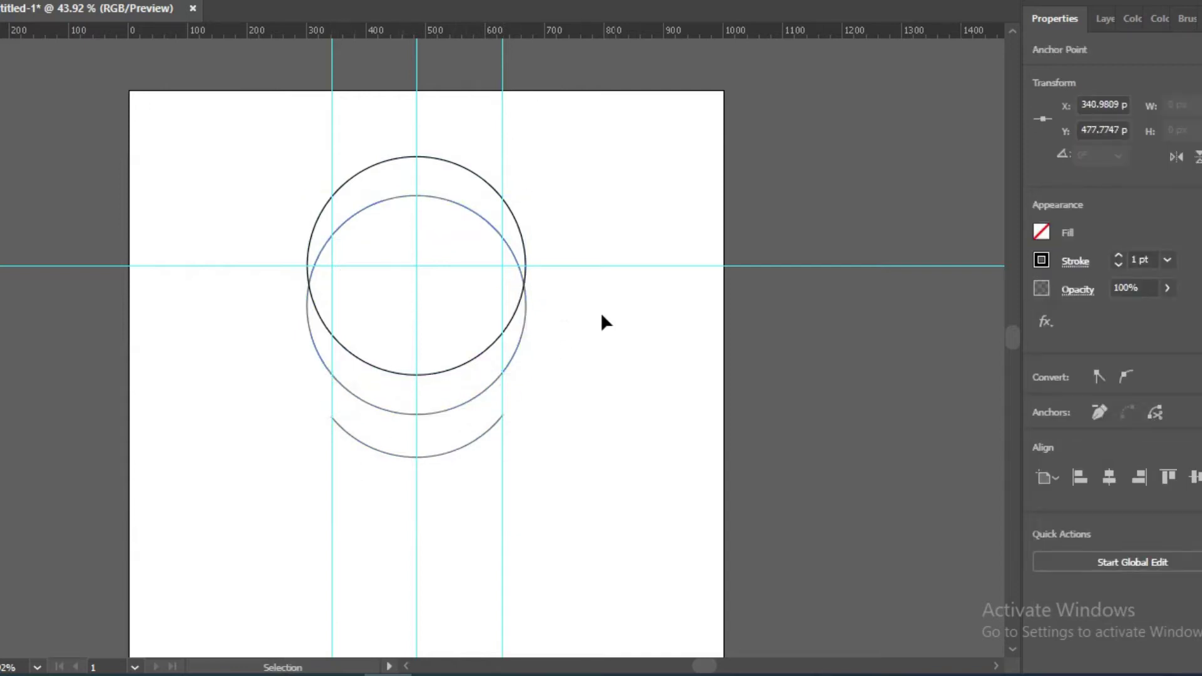
key("Delete")
Draw a left side line from the circle's edge to the lower arc and reflect a copy to the right.
left_click(317, 313)
left_click(332, 416)
key("v")
right_click(325, 379)
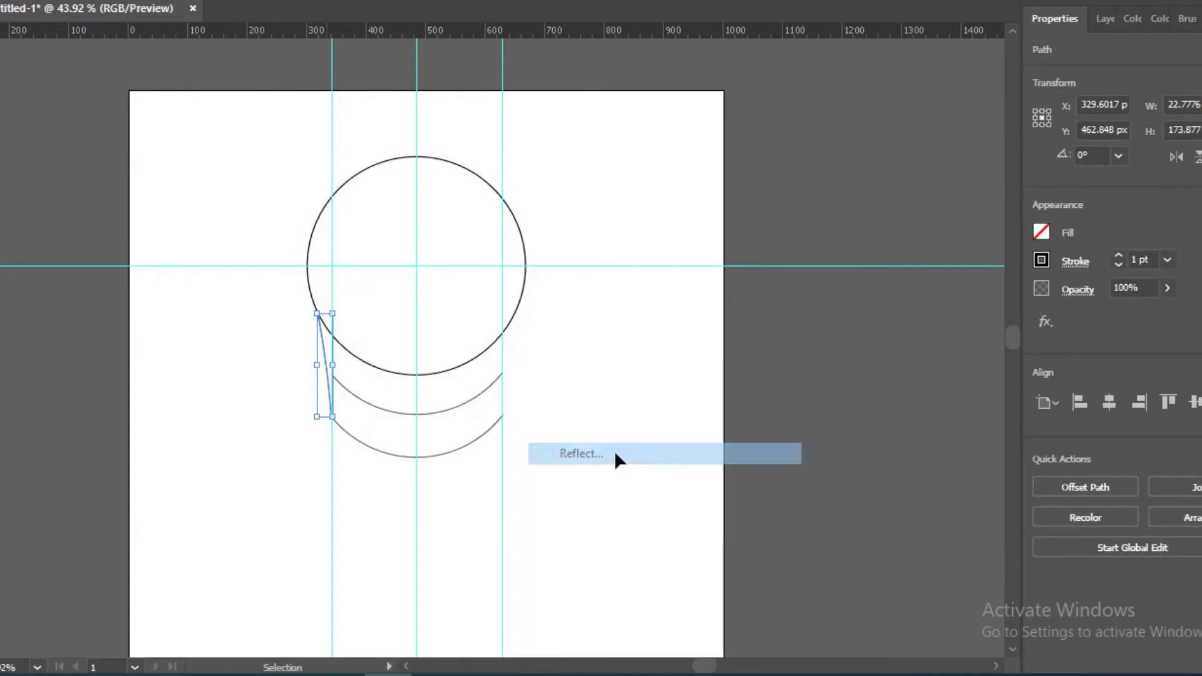
left_click_drag(325, 347, 511, 347)
left_click(576, 375)
Copy the middle arc about 50 px lower as a third arc.
key("p")
key("ctrl+plus")
key("ctrl+plus")
scroll(453, 483, "up", 1)
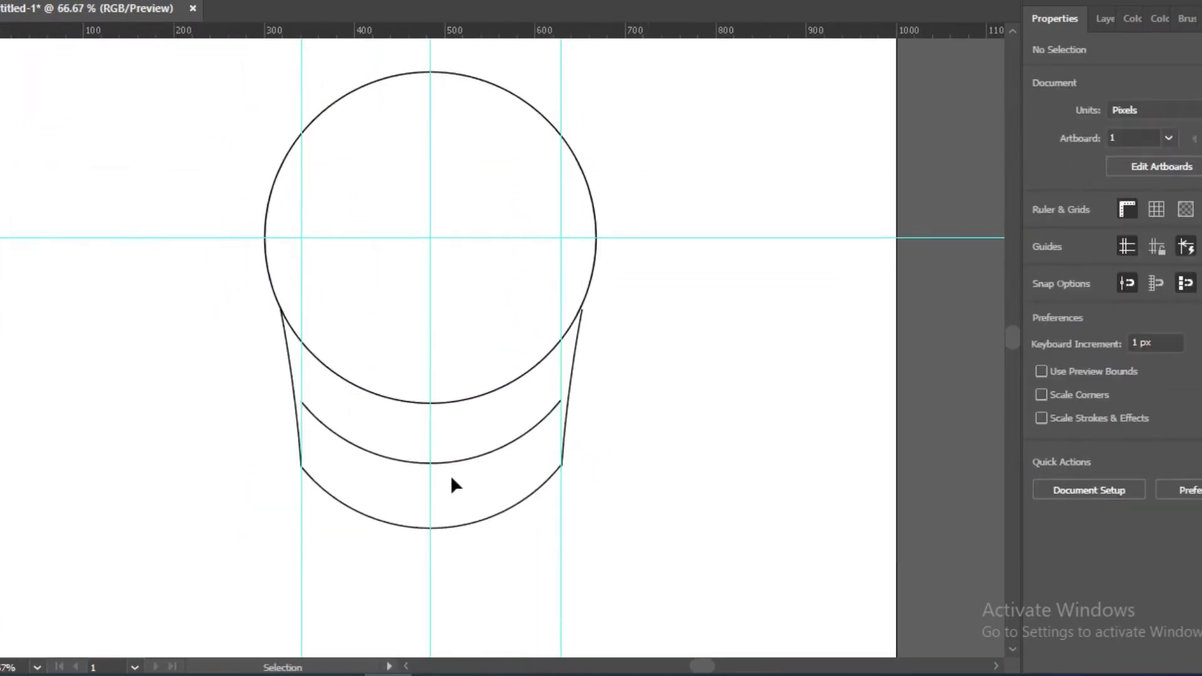
left_click(582, 311)
key("v")
scroll(491, 411, "down", 1)
left_click(471, 409)
left_click_drag(471, 408, 471, 440)
Bend the left and right side lines into outward curves with the Pen tool.
key("p")
left_click(282, 261)
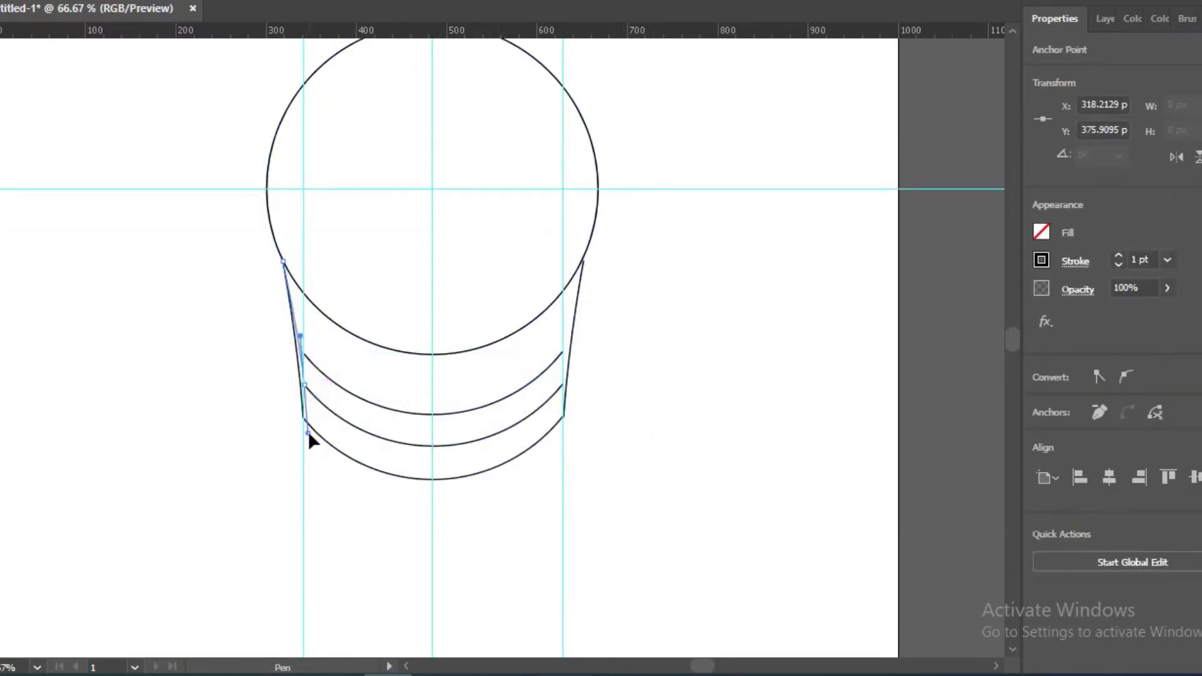
left_click(584, 262)
left_click_drag(283, 262, 309, 241)
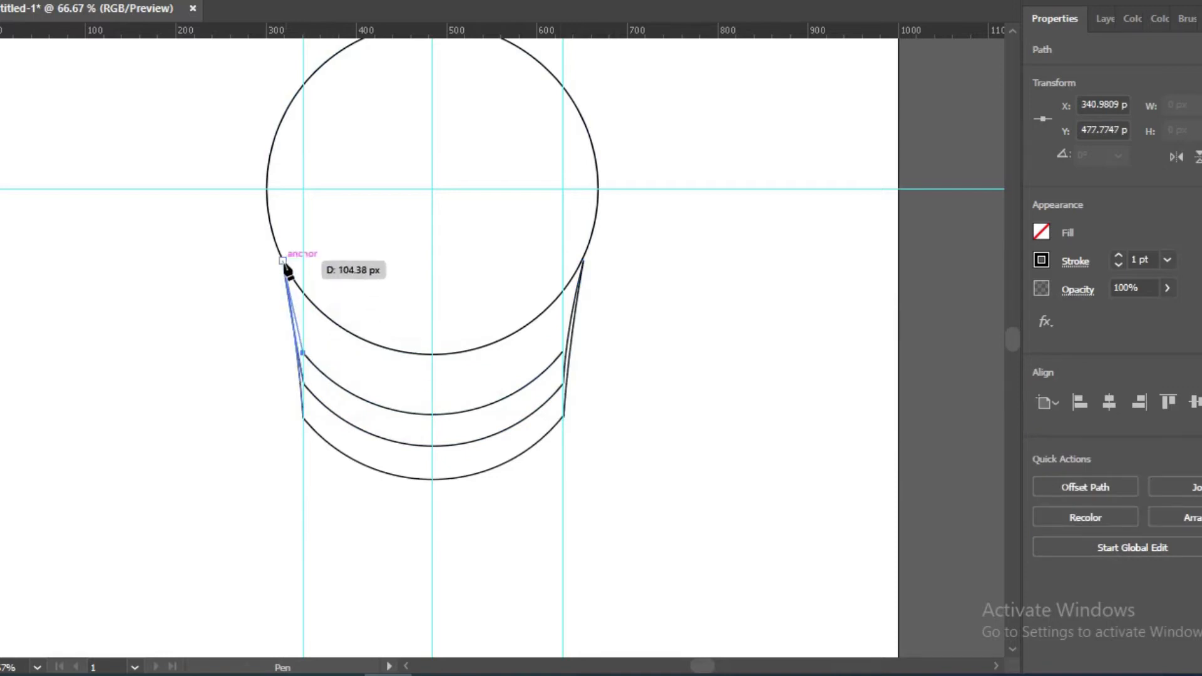
left_click_drag(584, 261, 612, 236)
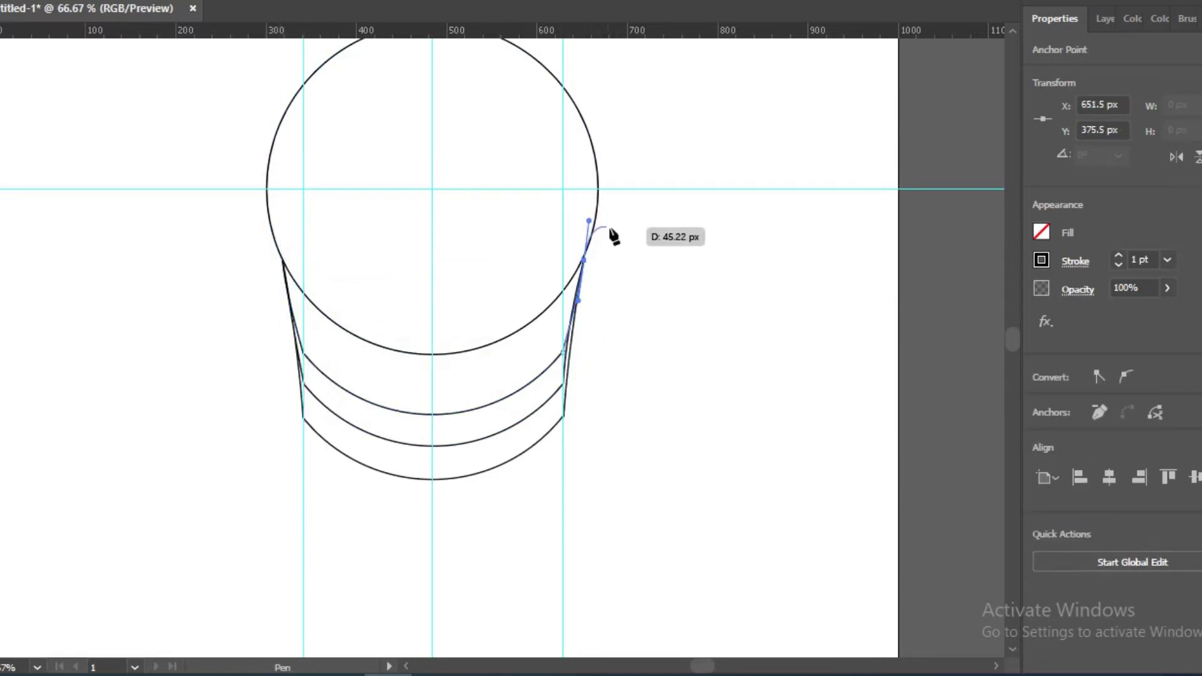
left_click(494, 428, "ctrl")
Divide all the overlapping paths into pieces and remove the right-hand half, restoring the lower arcs.
left_click_drag(311, 419, 320, 432)
left_click(573, 465)
key("ctrl+a")
right_click(522, 315)
left_click(544, 403)
key("Delete")
key("ctrl+z")
left_click(523, 443)
Reflect a copy of the left half across to complete a symmetrical outline.
key("a")
left_click(424, 432)
key("v")
left_click(295, 314)
left_click(277, 233, "shift")
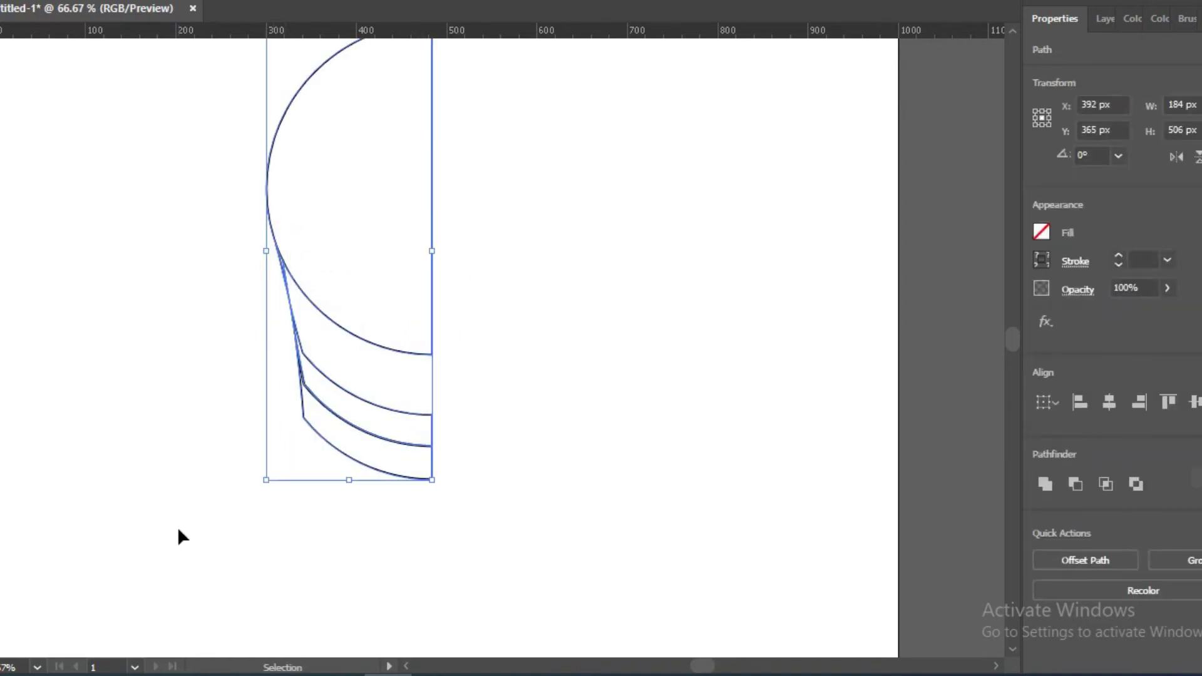
right_click(422, 351)
left_click_drag(414, 271, 580, 270)
Merge the outline with Shape Builder and draw the first tooth rectangle on the band.
left_click_drag(664, 311, 215, 551)
key("shift+m")
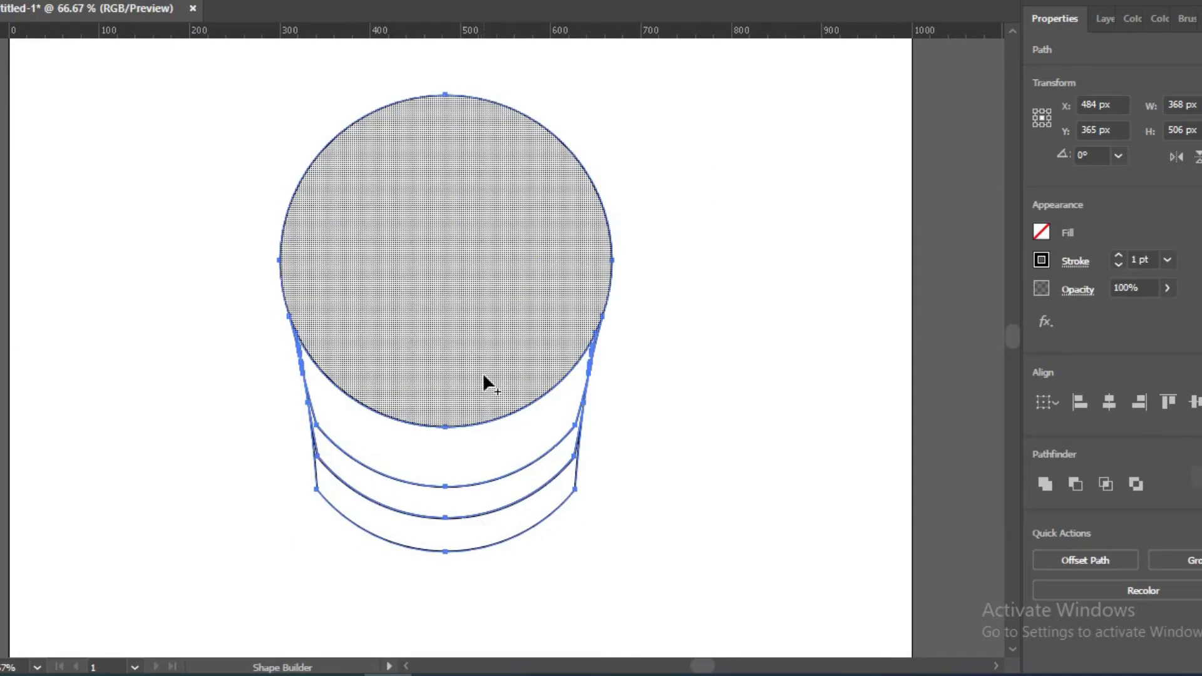
key("ctrl+shift+a")
key("m")
scroll(517, 415, "up", 2)
mouse_move(397, 321)
left_mouse_down()
mouse_move(485, 381)
mouse_move(459, 371)
mouse_move(551, 373)
mouse_move(626, 350)
mouse_move(644, 271)
left_mouse_up()
Copy and rotate rounded teeth along the curve to fill the upper row.
key("ctrl+shift+a")
key("ctrl+shift+a")
key("ctrl+shift+a")
mouse_move(627, 339)
left_mouse_down()
mouse_move(695, 276)
mouse_move(748, 269)
left_mouse_up()
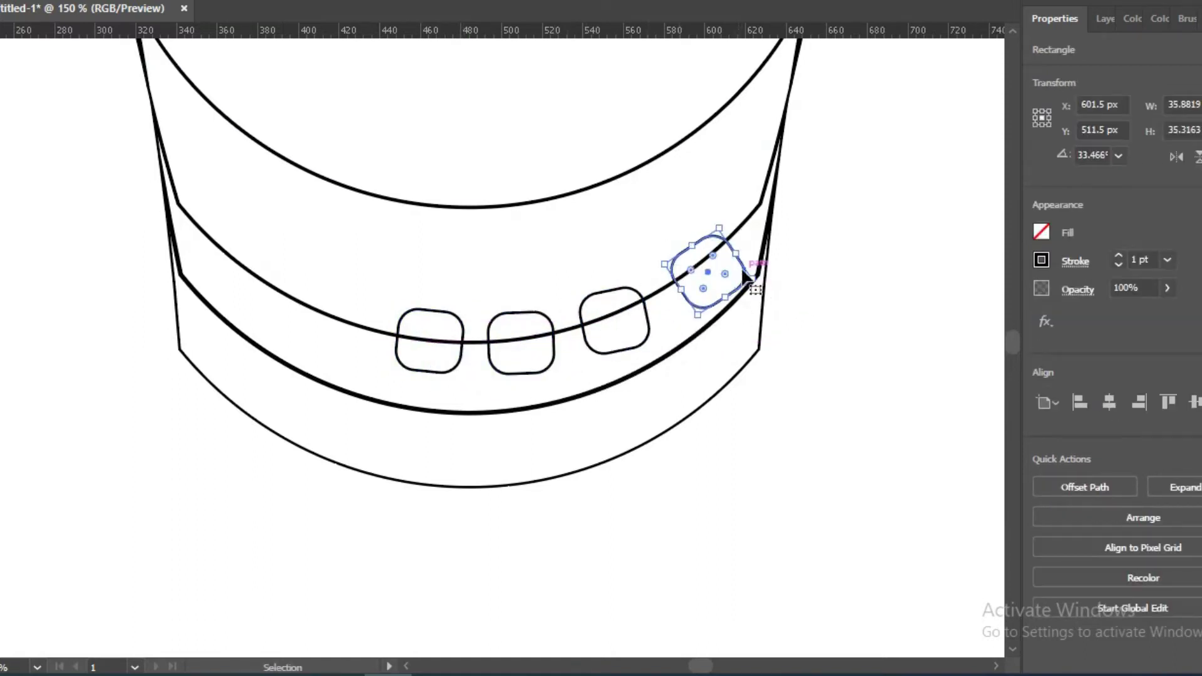
key("ctrl+shift+a")
left_click_drag(462, 370, 370, 354)
mouse_move(384, 292)
left_mouse_down()
mouse_move(371, 349)
mouse_move(298, 315)
left_mouse_up()
key("ctrl+shift+a")
left_click_drag(310, 260, 338, 277)
key("ctrl+shift+a")
left_click_drag(285, 316, 232, 265)
left_click_drag(256, 229, 281, 233)
Select the upper row of teeth and nudge the lower-row teeth into place.
key("ctrl+shift+a")
mouse_move(295, 334)
left_mouse_down()
mouse_move(673, 250)
mouse_move(660, 330)
left_mouse_up()
left_click(673, 250, "shift")
key("ctrl+shift+a")
left_click(682, 369)
left_click_drag(532, 438, 547, 435)
left_click_drag(413, 433, 419, 435)
left_click_drag(268, 384, 235, 365)
left_click_drag(349, 412, 341, 408)
key("ctrl+shift+a")
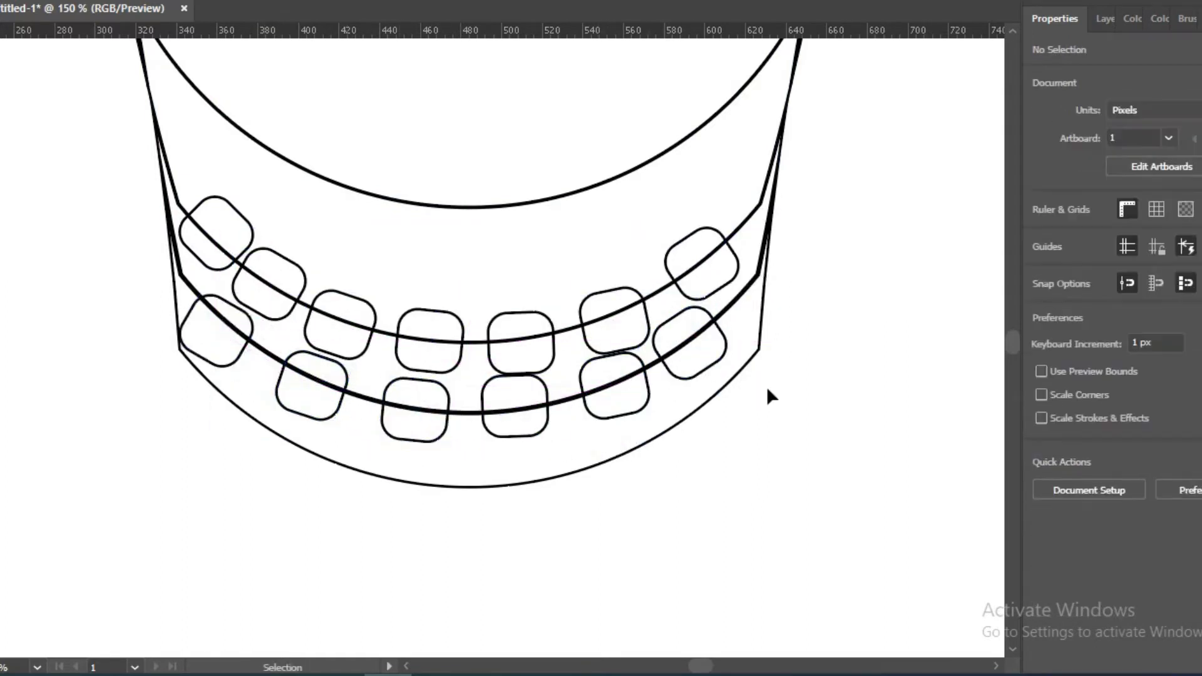
Trim the arc segments inside the teeth and the lower teeth below the arc with Shape Builder.
key("ctrl+a")
key("shift+m")
left_click(270, 284)
left_click(614, 321)
left_click(689, 343)
left_click(415, 411)
left_click(216, 330)
key("shift+m")
left_click(416, 401, "alt")
key("v")
left_click(324, 508)
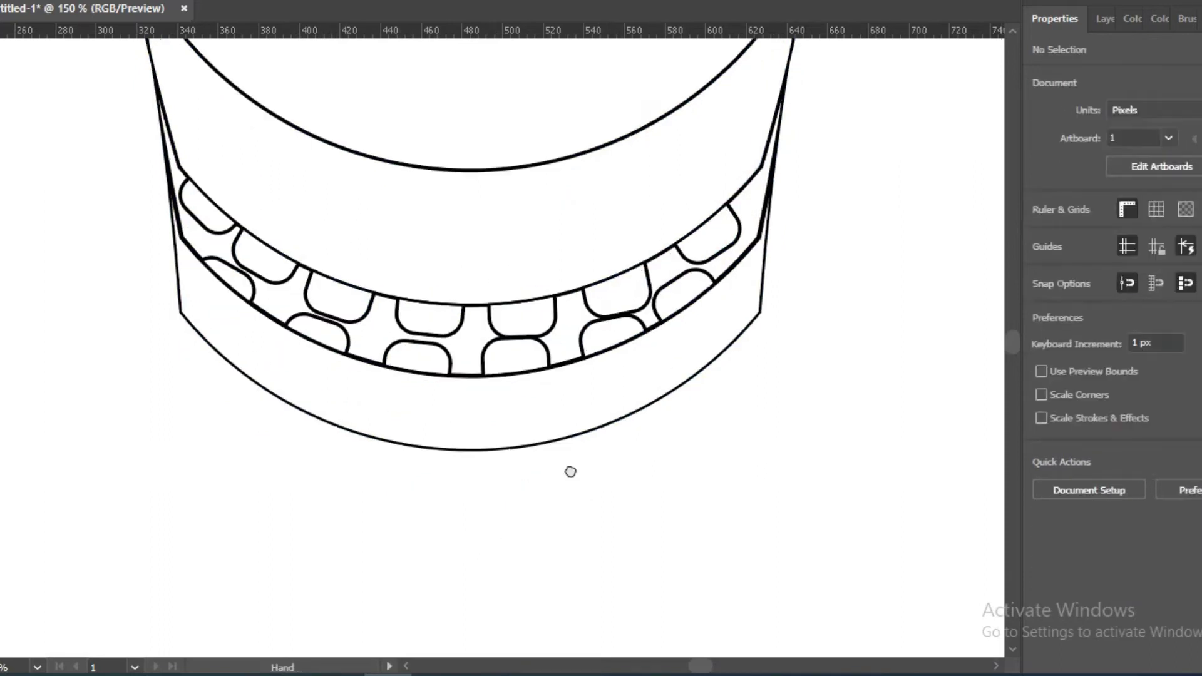
Lower the chin band's bottom anchors about 100 px to deepen the chin.
key("a")
left_click_drag(150, 294, 241, 408)
mouse_move(797, 294)
left_mouse_down()
mouse_move(760, 317)
mouse_move(754, 360)
left_mouse_up()
left_click(825, 322)
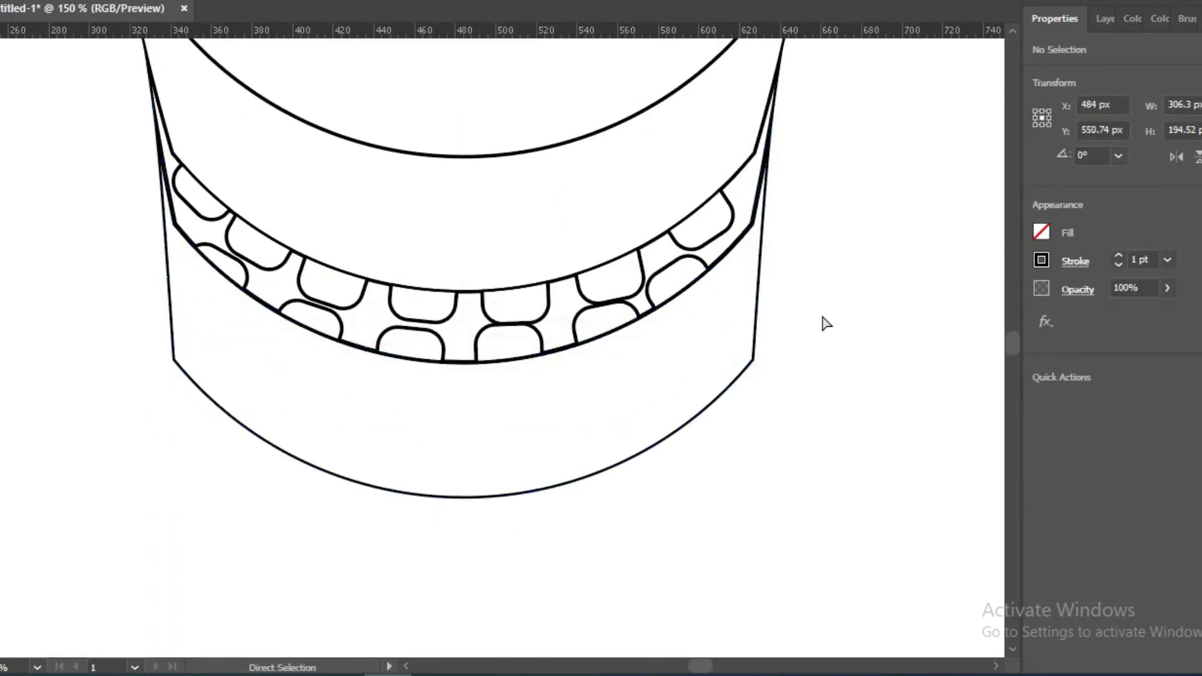
left_click_drag(813, 276, 778, 389)
Create a 3-point star as a triangle nose and move it onto the head.
left_click(443, 243)
type("3")
left_click(563, 389)
key("v")
scroll(403, 376, "down", 5)
left_click(187, 266)
left_click_drag(832, 255, 407, 439)
scroll(813, 322, "up", 5)
left_click_drag(470, 349, 452, 368)
Position the triangle nose on the head's lower edge, lowering it about 17 px.
key("ctrl+0")
left_click(342, 481)
left_click(534, 340)
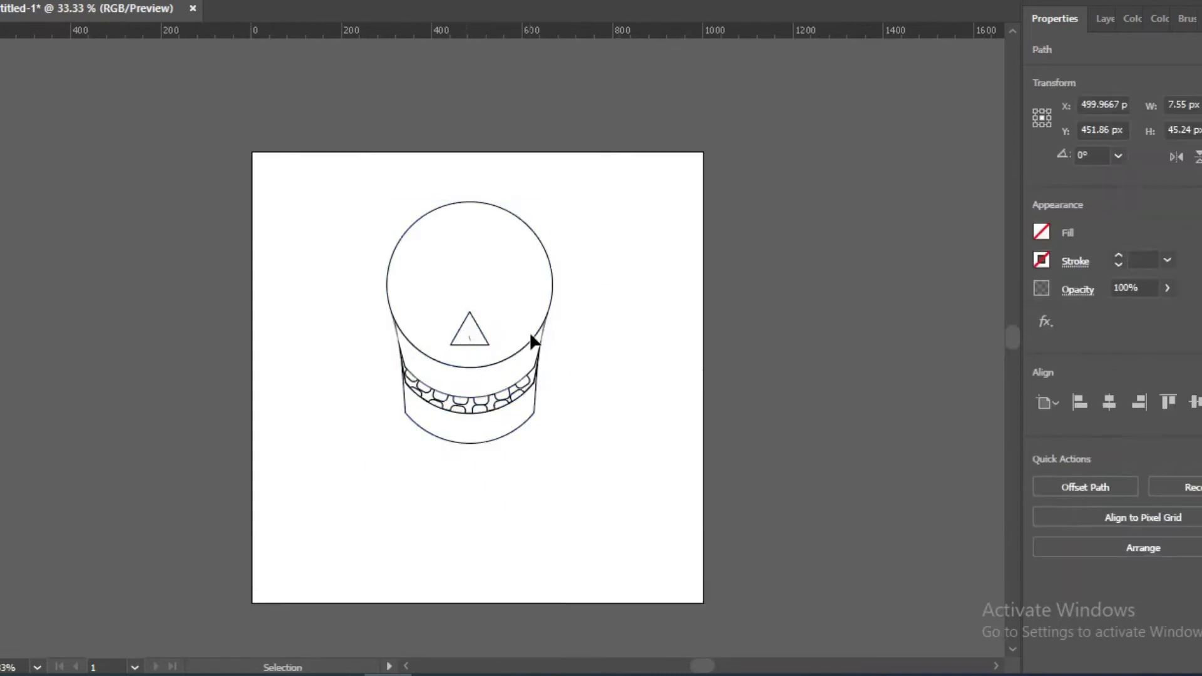
left_click(475, 340)
left_click(616, 305)
left_click_drag(481, 342, 480, 366)
key("ctrl+a")
left_click(657, 351)
left_click(469, 348)
left_click_drag(486, 343, 486, 355)
left_click(506, 348)
Draw oval eyes in the head and group the pair.
key("l")
mouse_move(596, 247)
left_mouse_down()
mouse_move(659, 271)
mouse_move(448, 296)
left_mouse_up()
key("v")
left_click(507, 285, "shift")
key("ctrl+g")
left_click(654, 352)
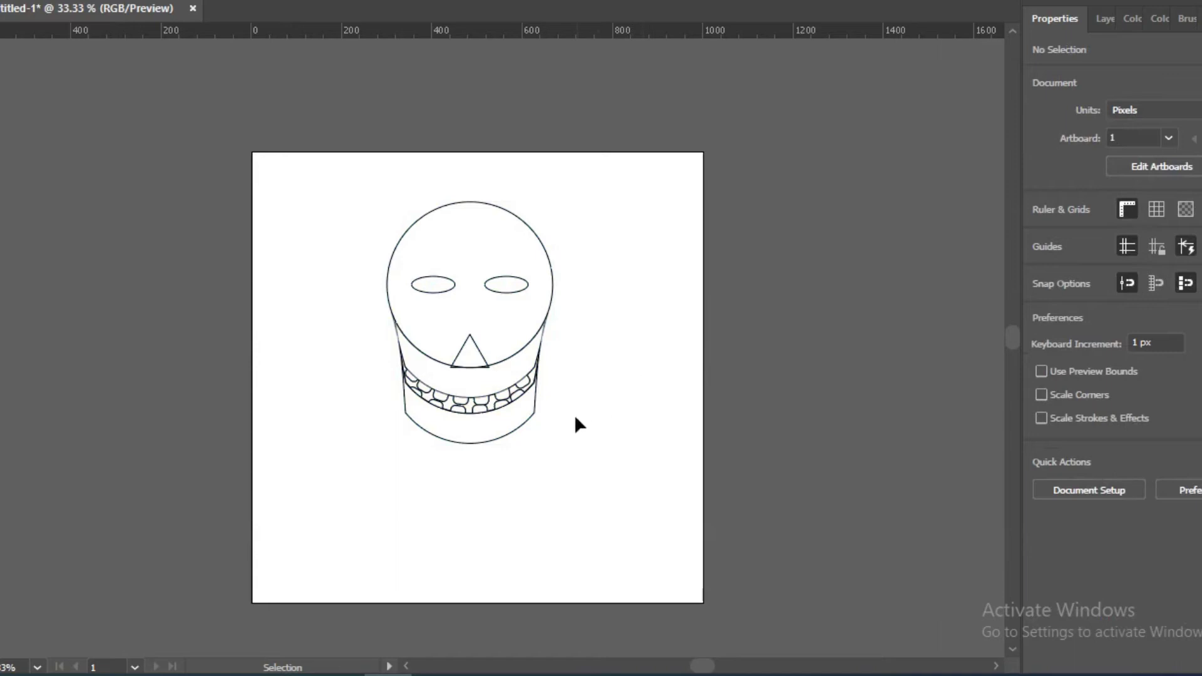
Merge the head circle with the jaw using Shape Builder, then enlarge both eyes.
left_click_drag(574, 415, 532, 401)
left_click(553, 294, "shift")
key("shift+m")
left_click_drag(548, 317, 476, 376)
key("v")
left_click(700, 471)
left_click(529, 285)
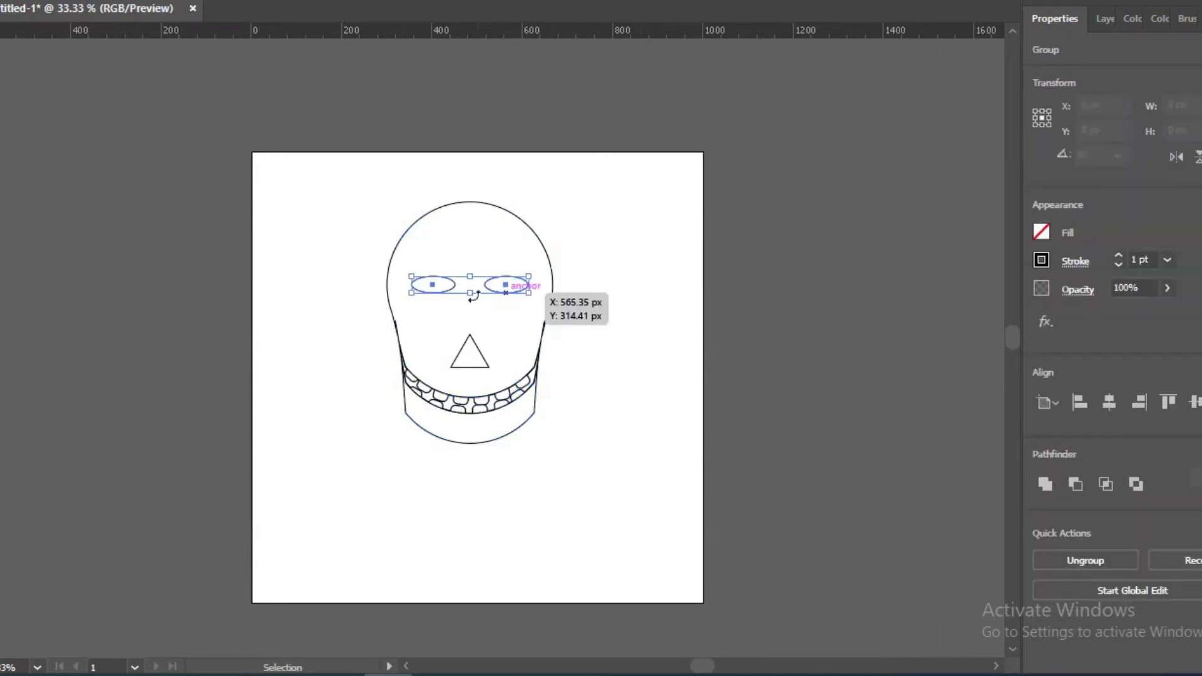
left_click_drag(412, 276, 398, 274)
left_click(834, 531)
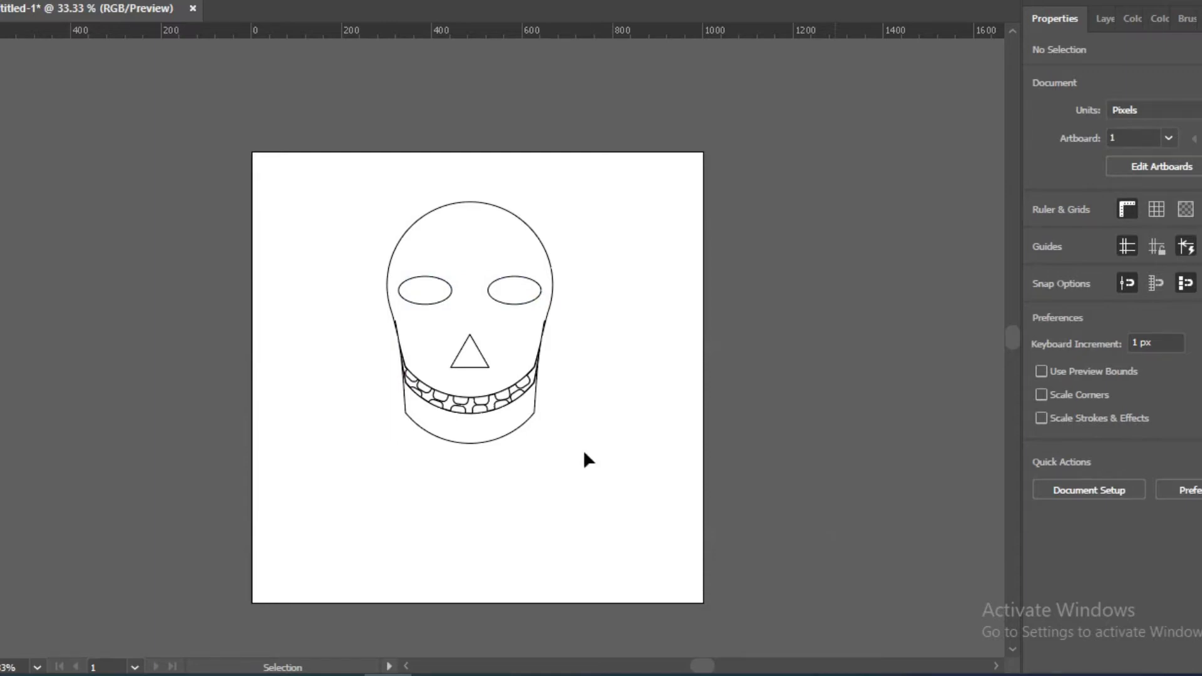
Select the whole skull and set its outline stroke weight to 3 pt.
key("ctrl+a")
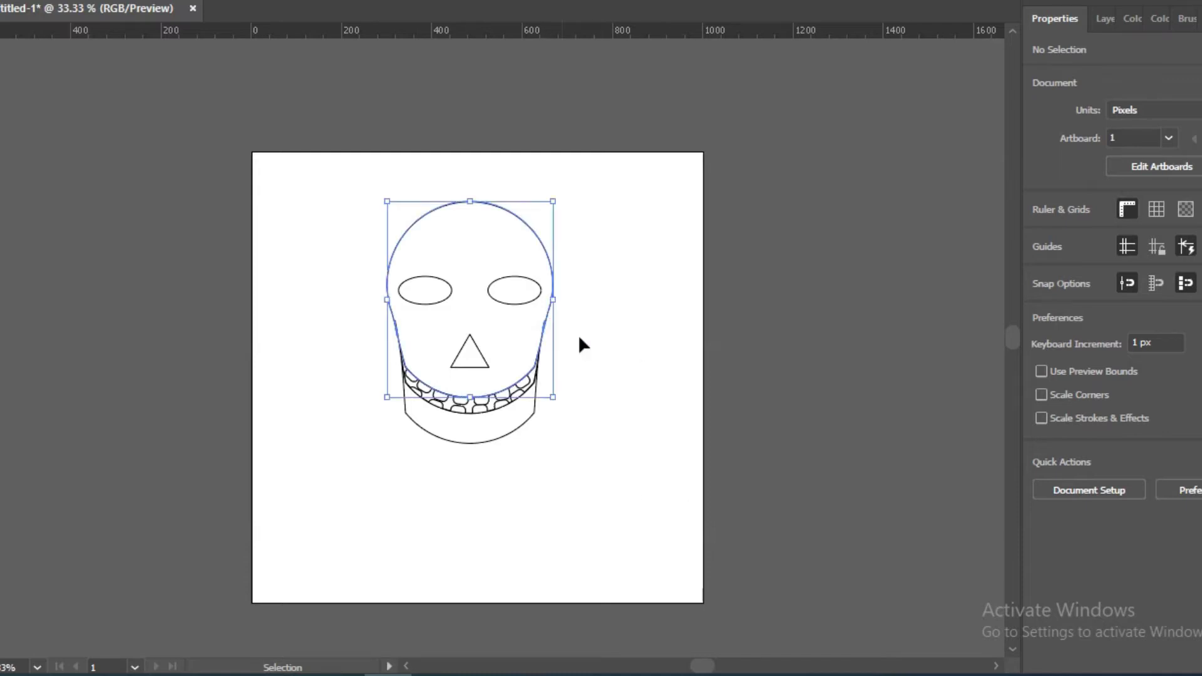
left_click(1119, 256)
left_click(1075, 262)
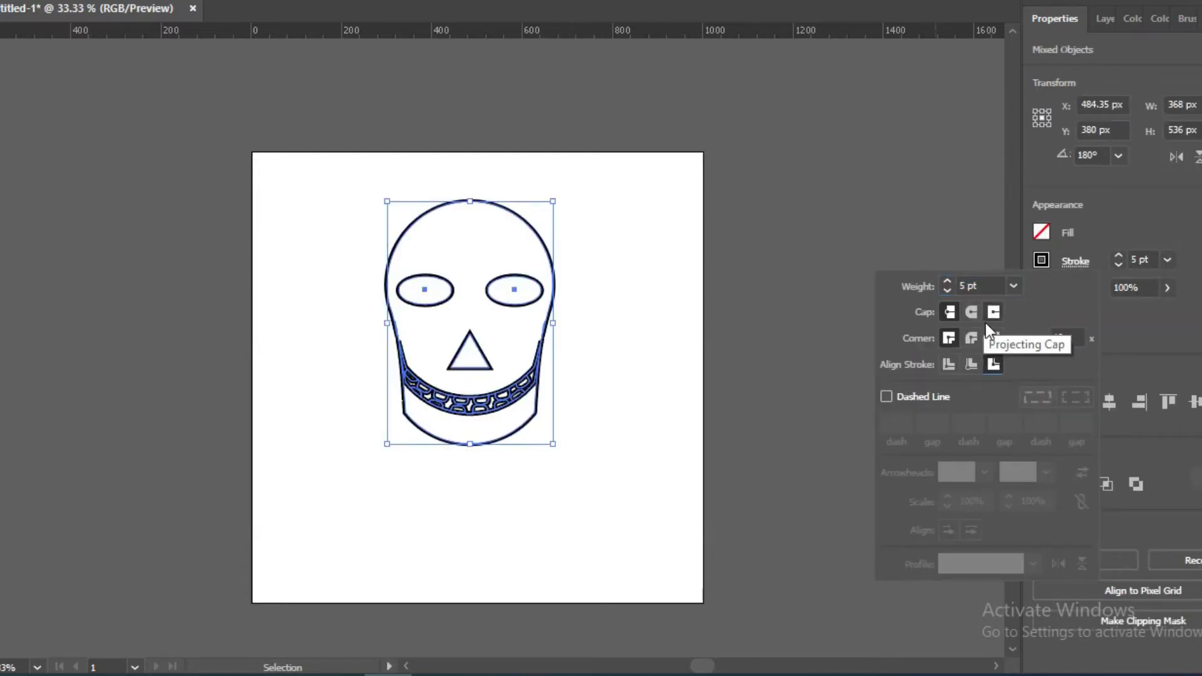
left_click(972, 364)
Expand the skull outlines into filled shapes via Object > Expand.
left_click(947, 291)
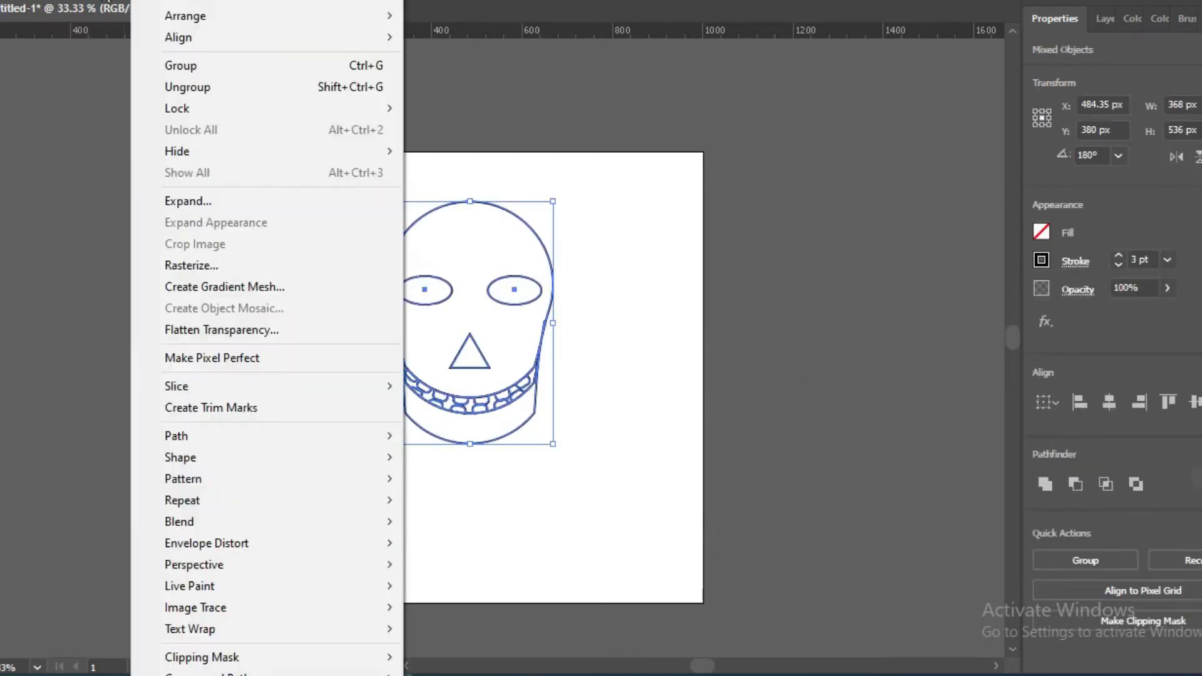
key("ctrl+plus")
key("ctrl+plus")
left_click(708, 381)
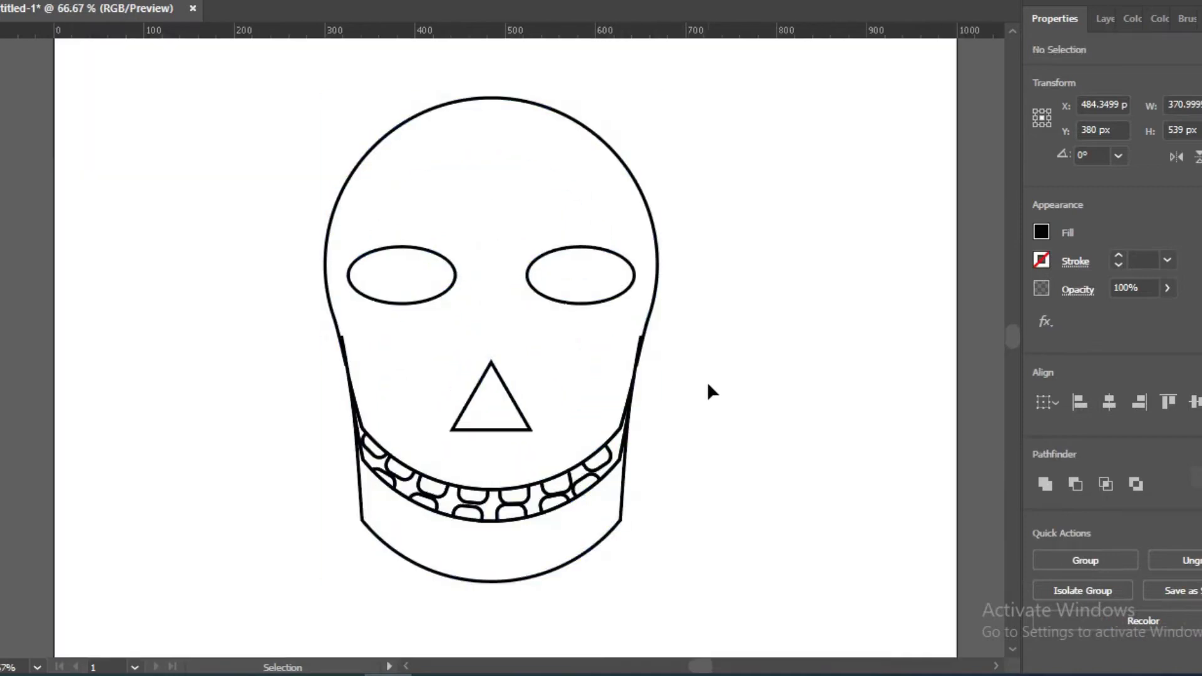
left_click(410, 351)
key("ctrl+plus")
key("ctrl+plus")
key("ctrl+plus")
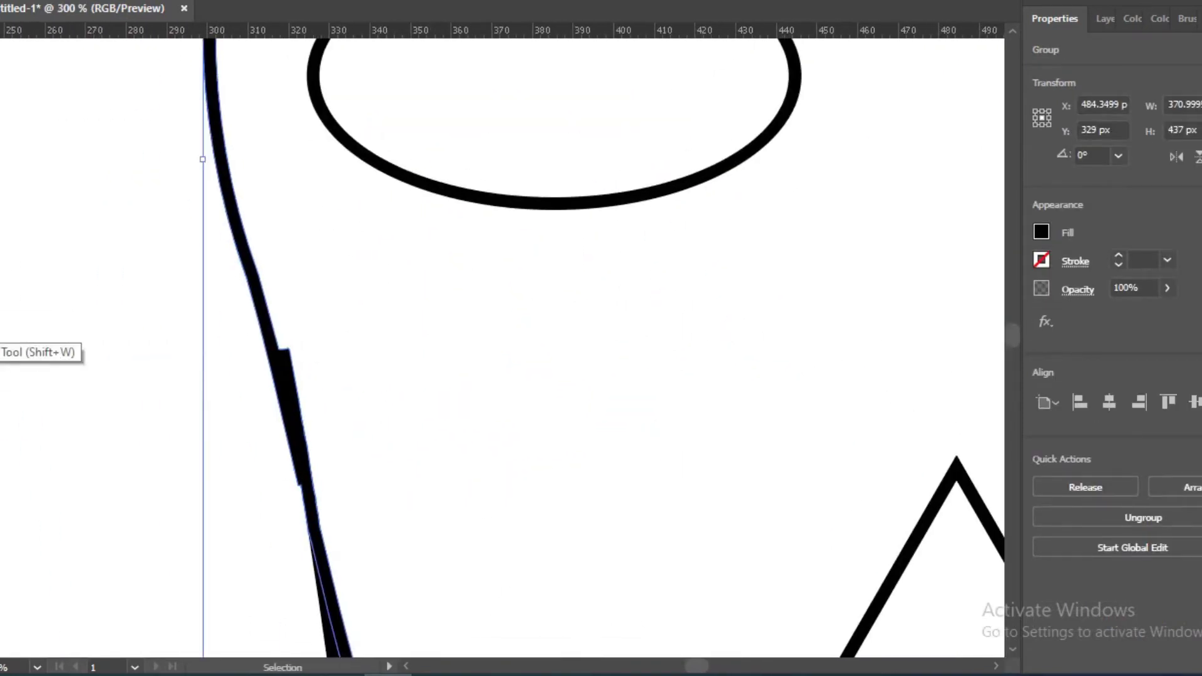
Try the Eraser on the skull edge, then ready the Blob Brush and its brush settings.
key("shift+e")
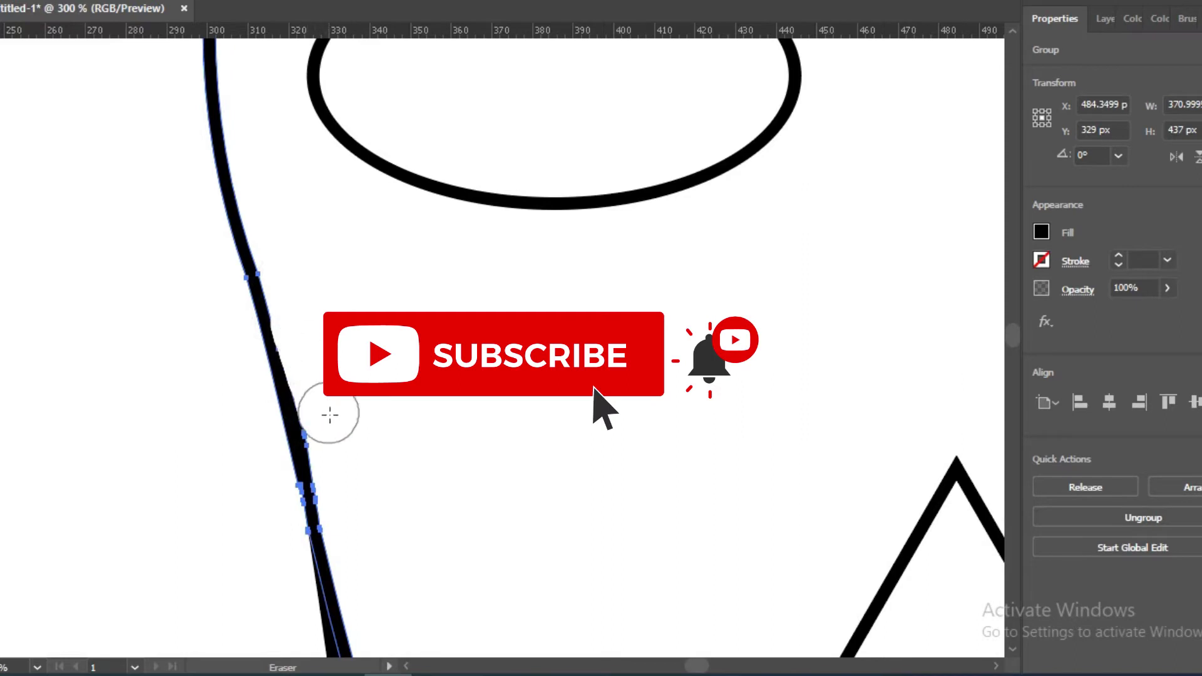
scroll(330, 415, "right", 10)
key("v")
left_click(676, 290)
key("shift+b")
key("F5")
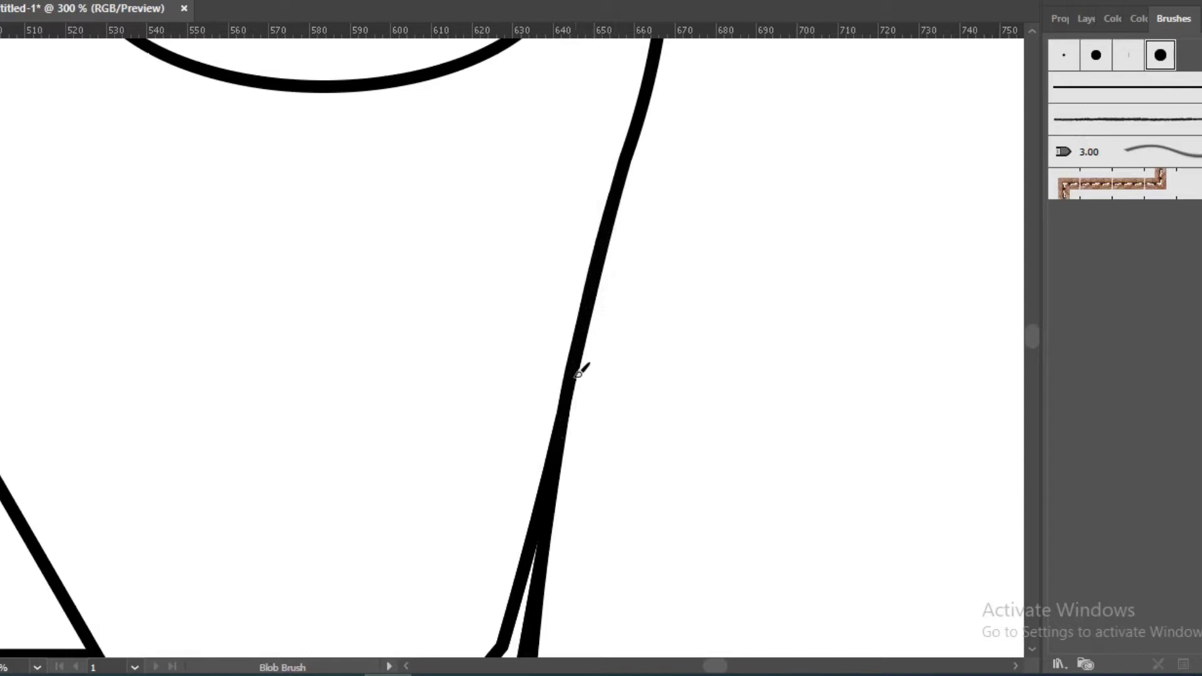
Zoom in on the nose and thicken its right and bottom edges with the Blob Brush.
scroll(578, 374, "left", 8)
scroll(285, 317, "left", 2)
scroll(510, 346, "up", 3)
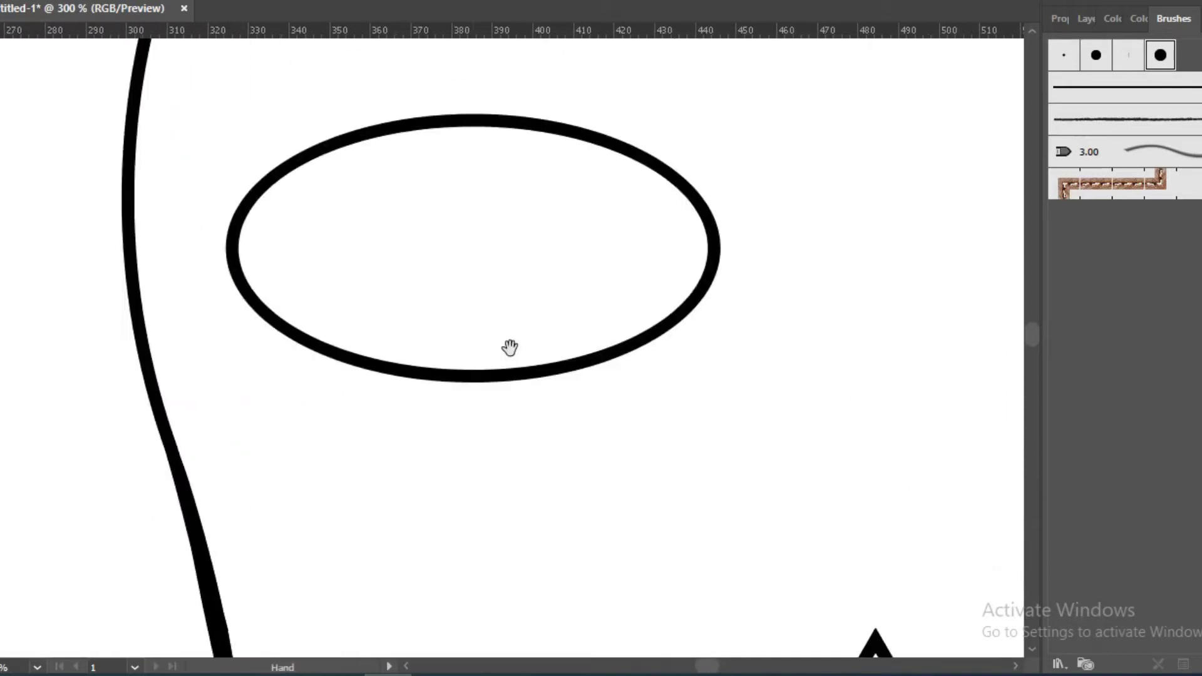
key("ctrl+1")
key("ctrl+plus")
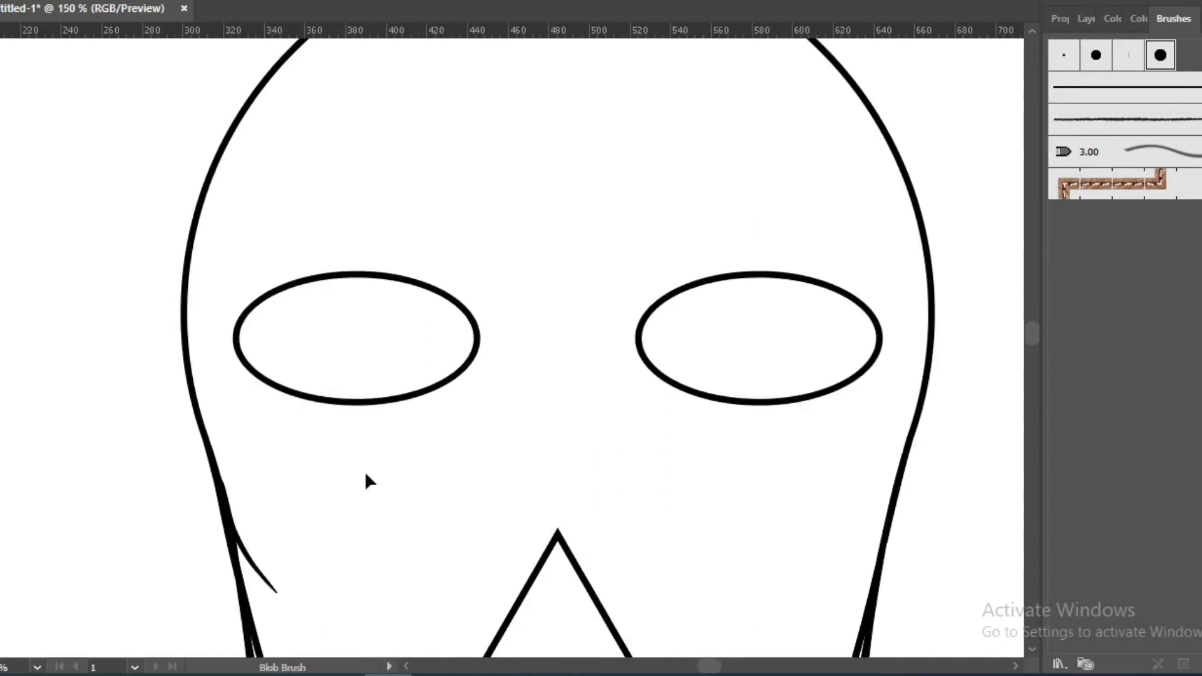
key("ctrl+plus")
scroll(604, 449, "right", 10)
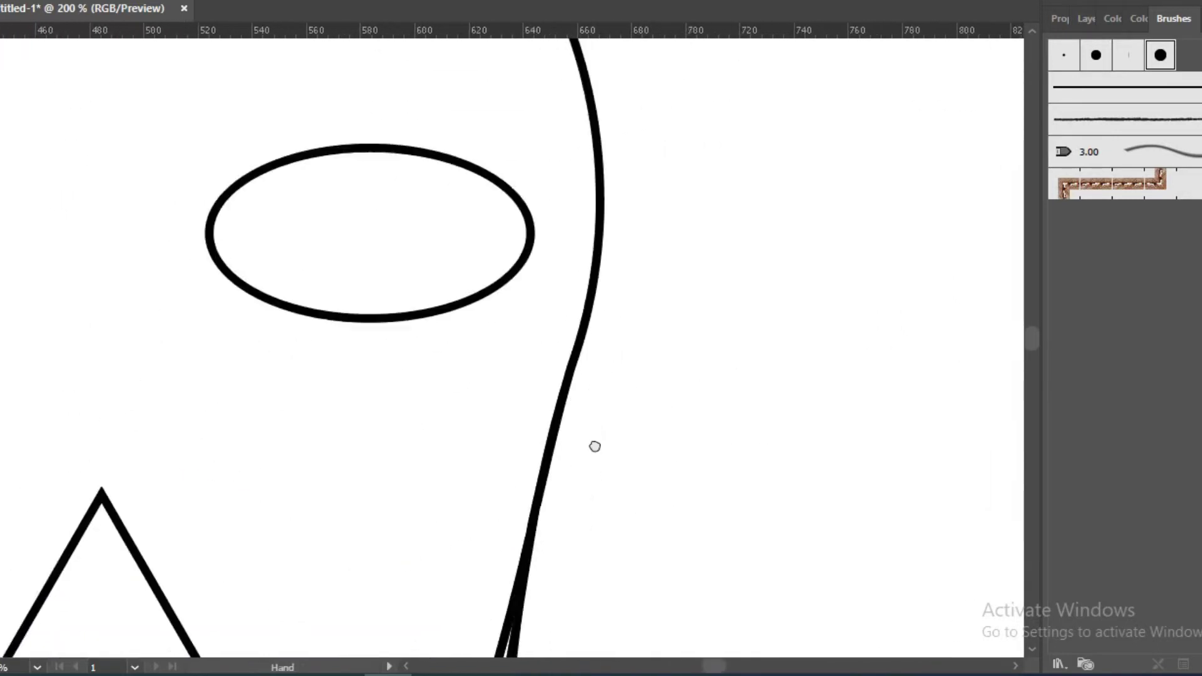
scroll(783, 456, "left", 5)
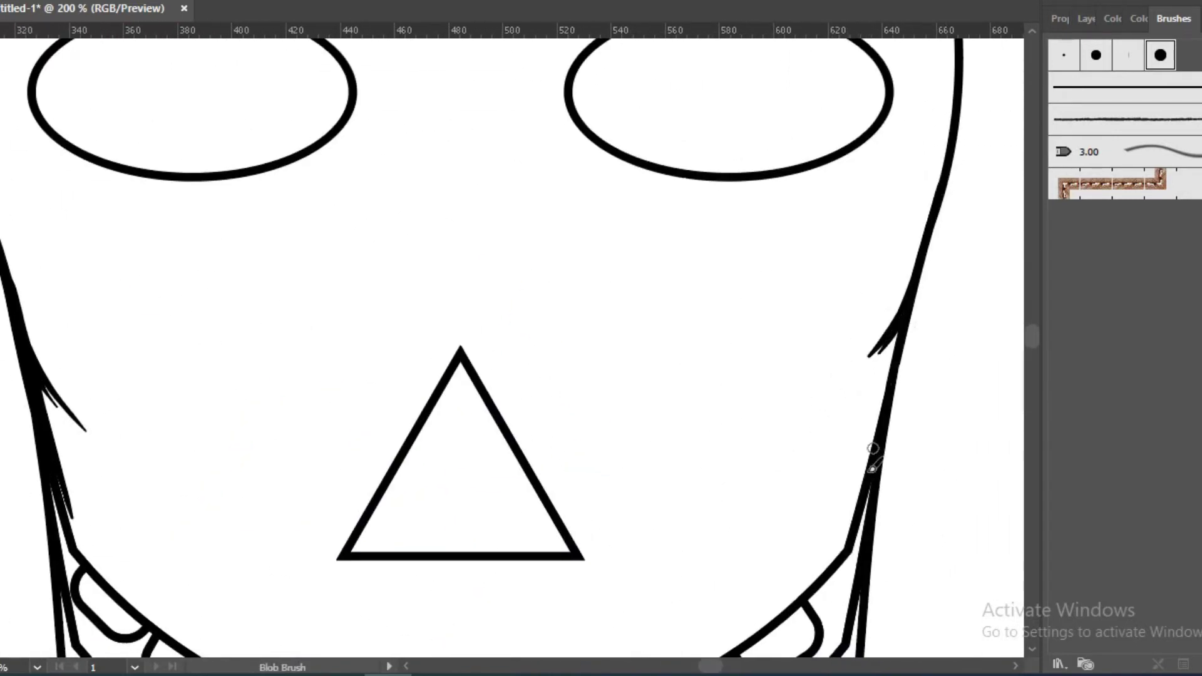
scroll(452, 224, "down", 3)
left_click_drag(454, 254, 556, 443)
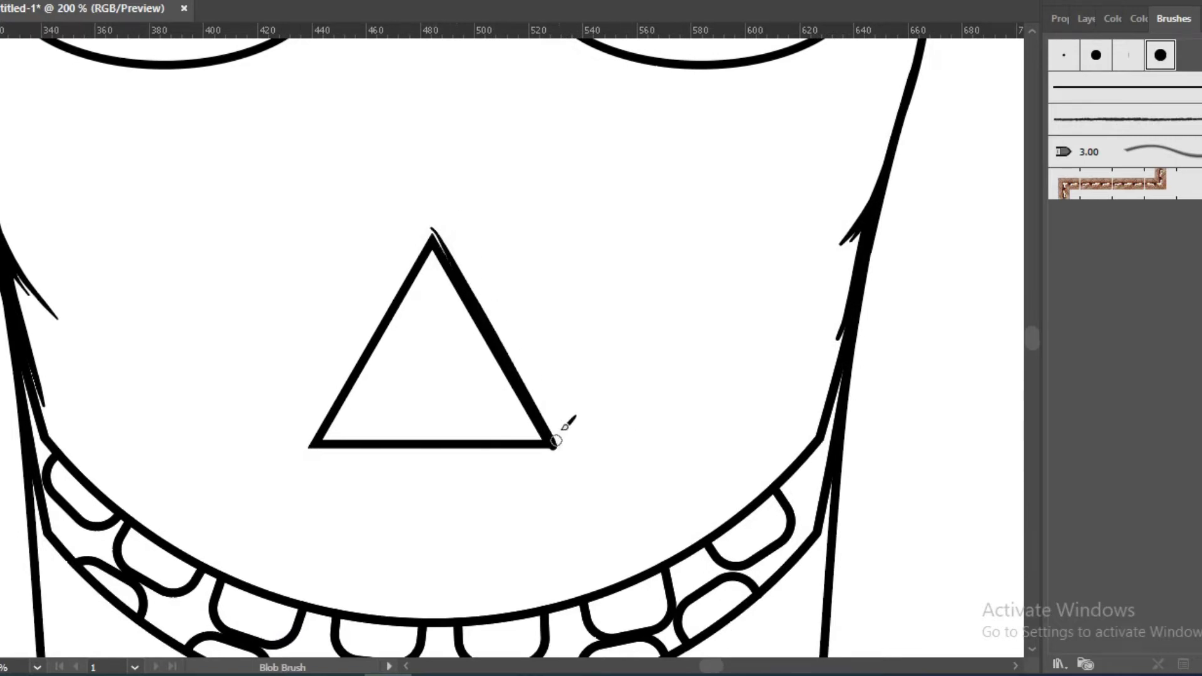
left_click_drag(354, 451, 555, 450)
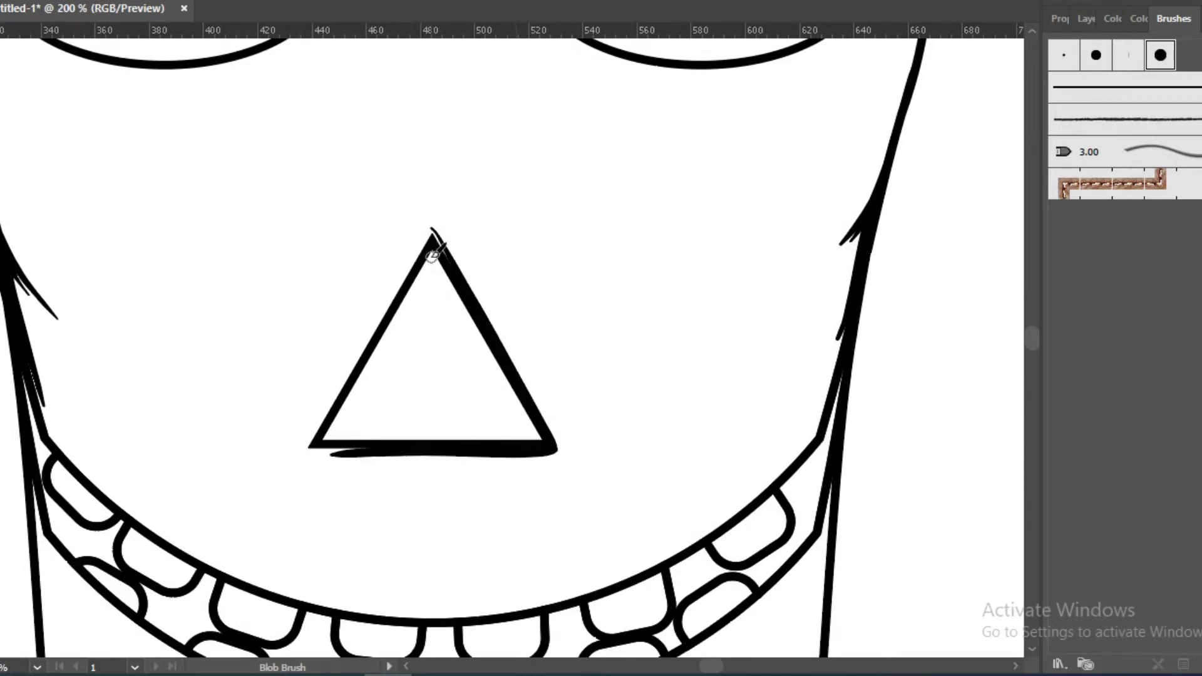
Draw an inner sketch line along the nose's left side and a crack down from the head's top.
left_click_drag(436, 275, 530, 438)
left_click_drag(430, 271, 338, 438)
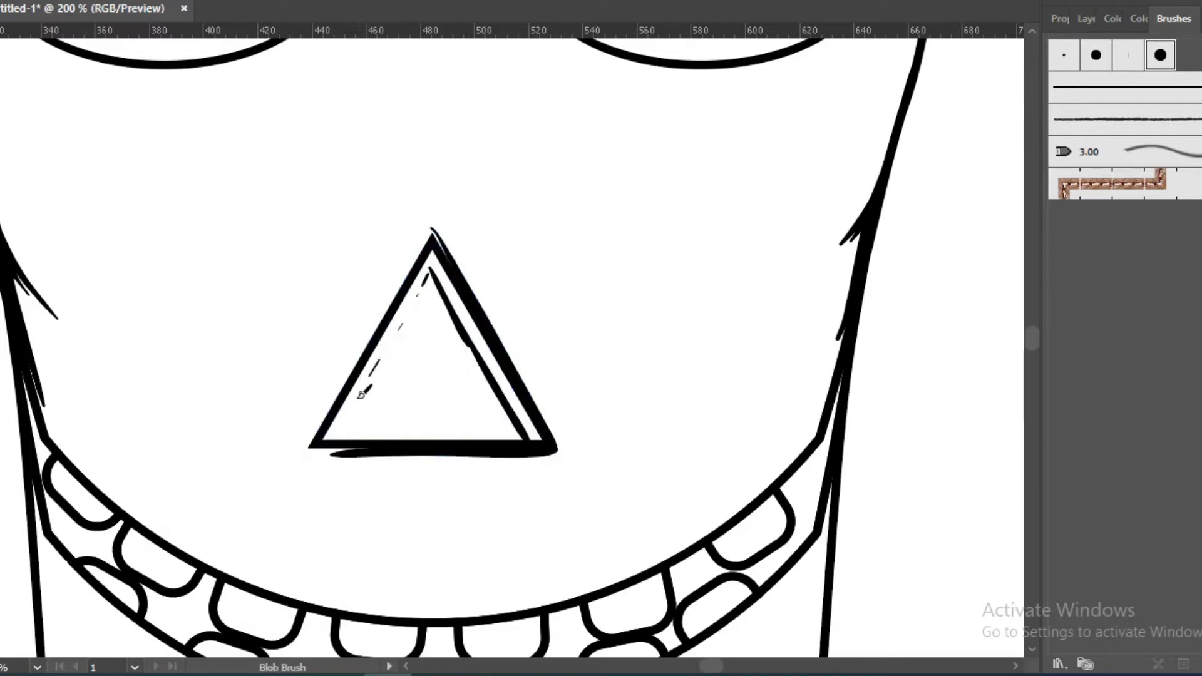
left_click_drag(421, 290, 393, 342)
left_click_drag(441, 250, 448, 262)
left_click_drag(384, 352, 364, 379)
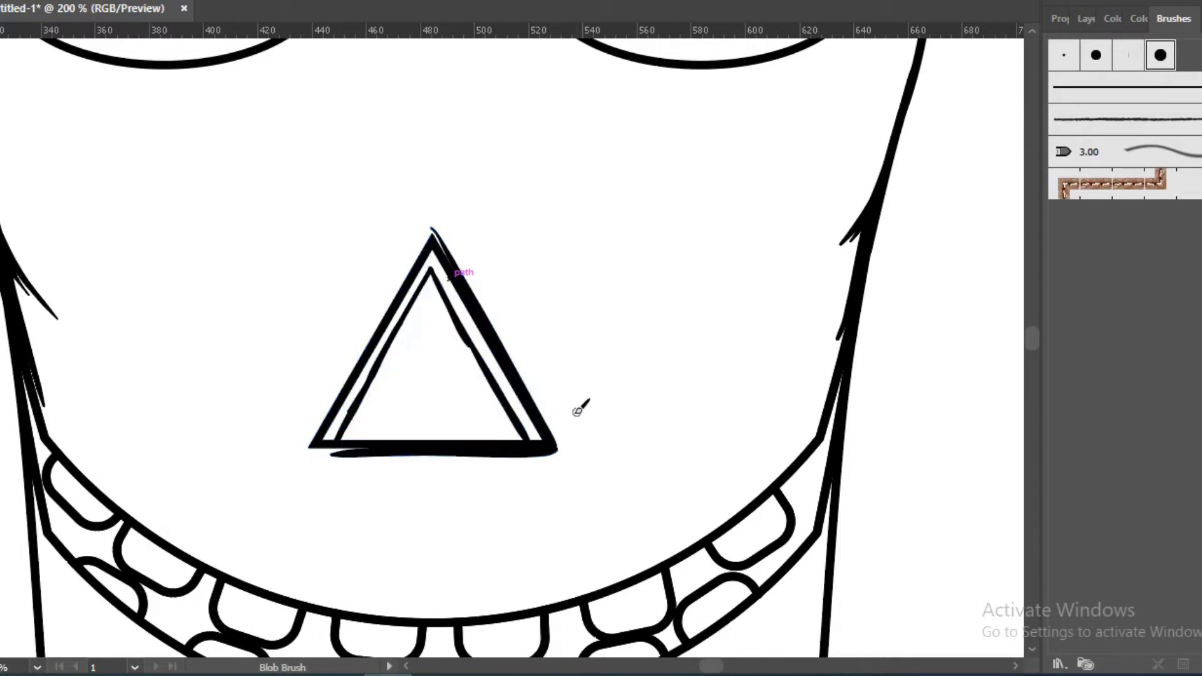
scroll(673, 327, "up", 10)
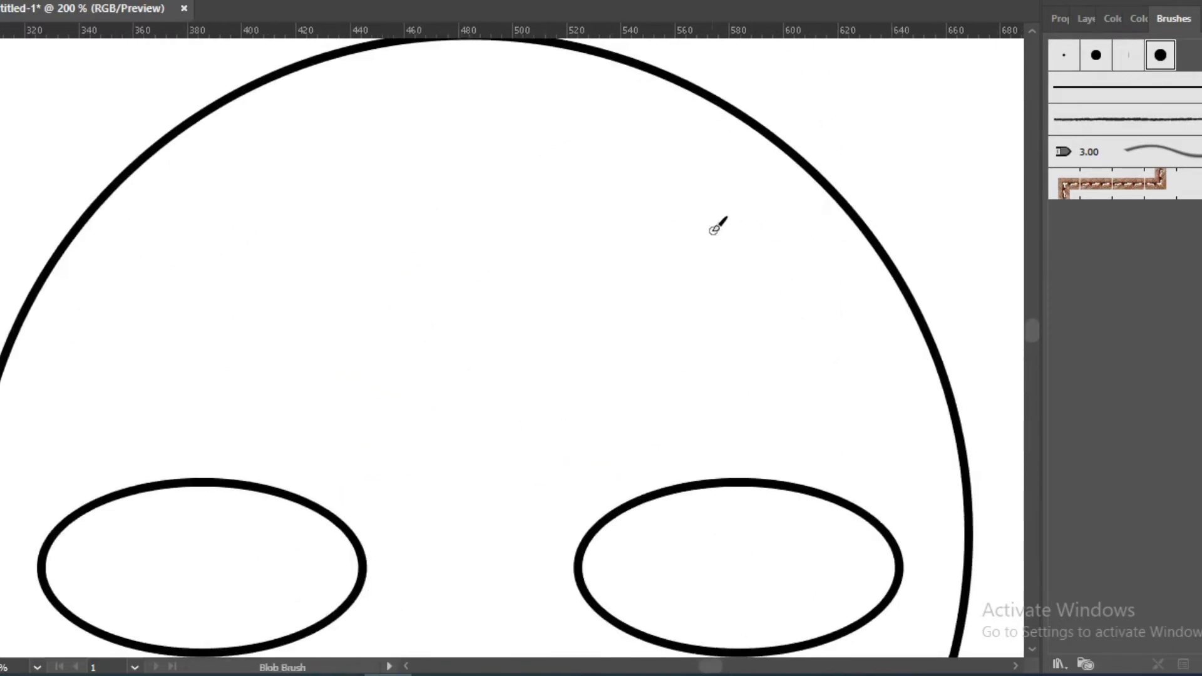
left_click_drag(687, 85, 634, 396)
Draw crack lines on the skull, undoing bad strokes, including a zigzag crack between the eyes.
key("ctrl+minus")
key("ctrl+minus")
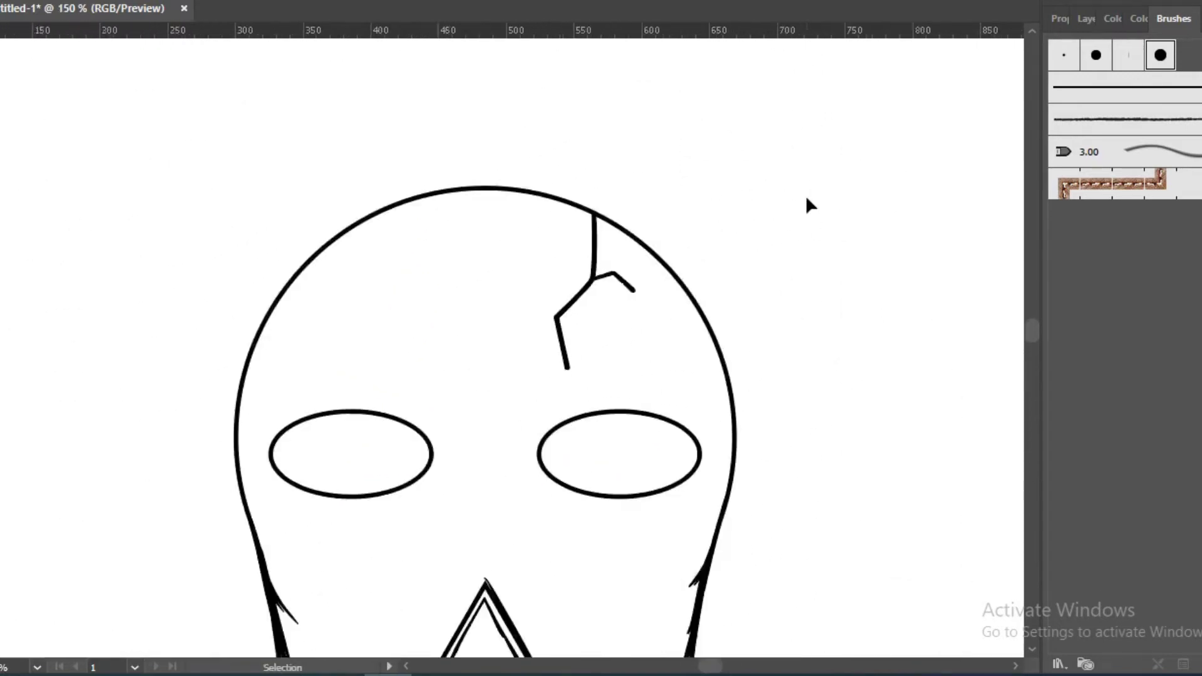
key("ctrl+minus")
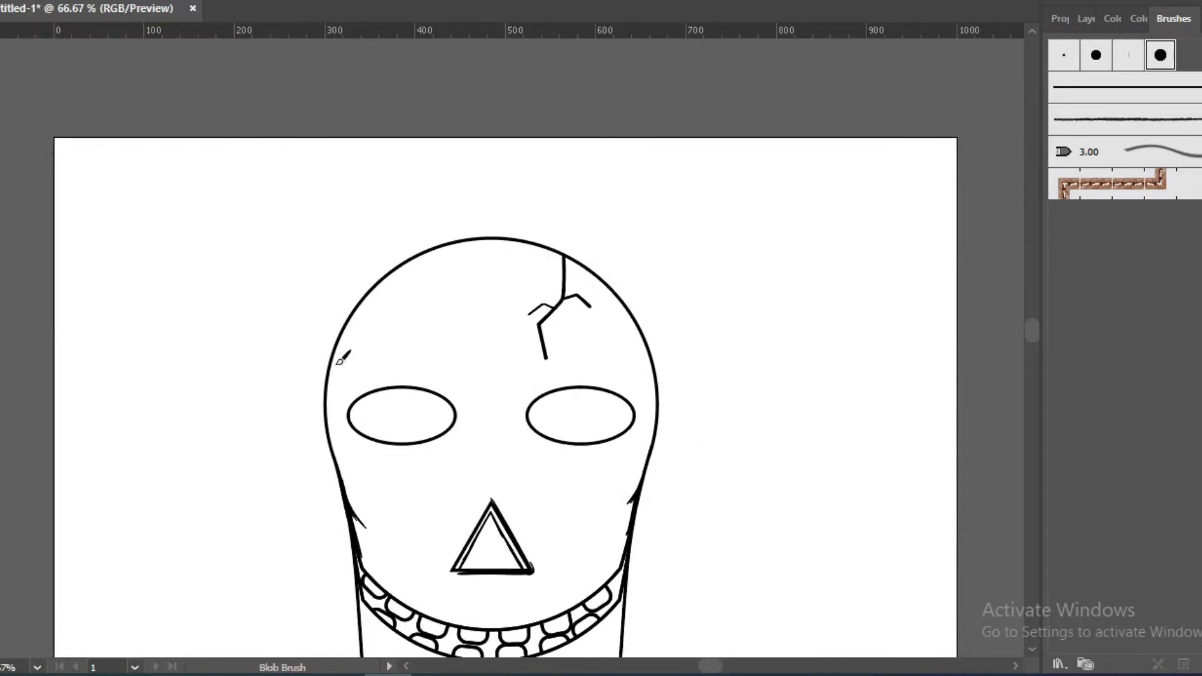
key("shift+b")
mouse_move(332, 360)
left_mouse_down()
mouse_move(424, 331)
mouse_move(416, 311)
left_mouse_up()
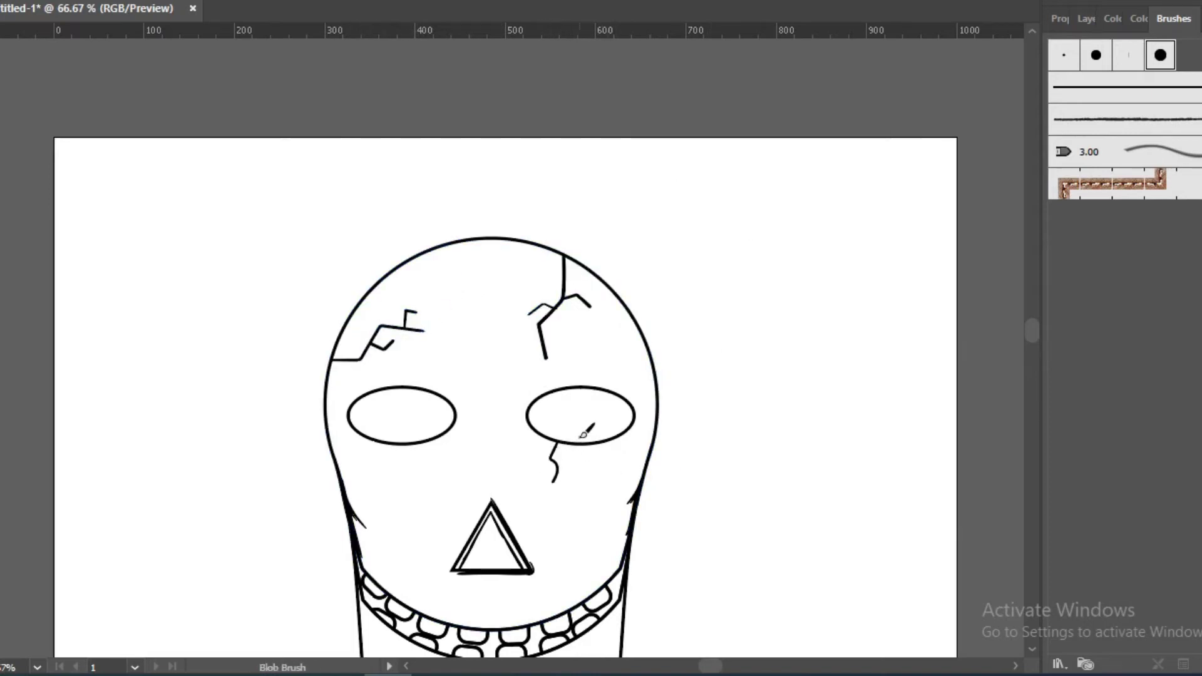
key("ctrl+z")
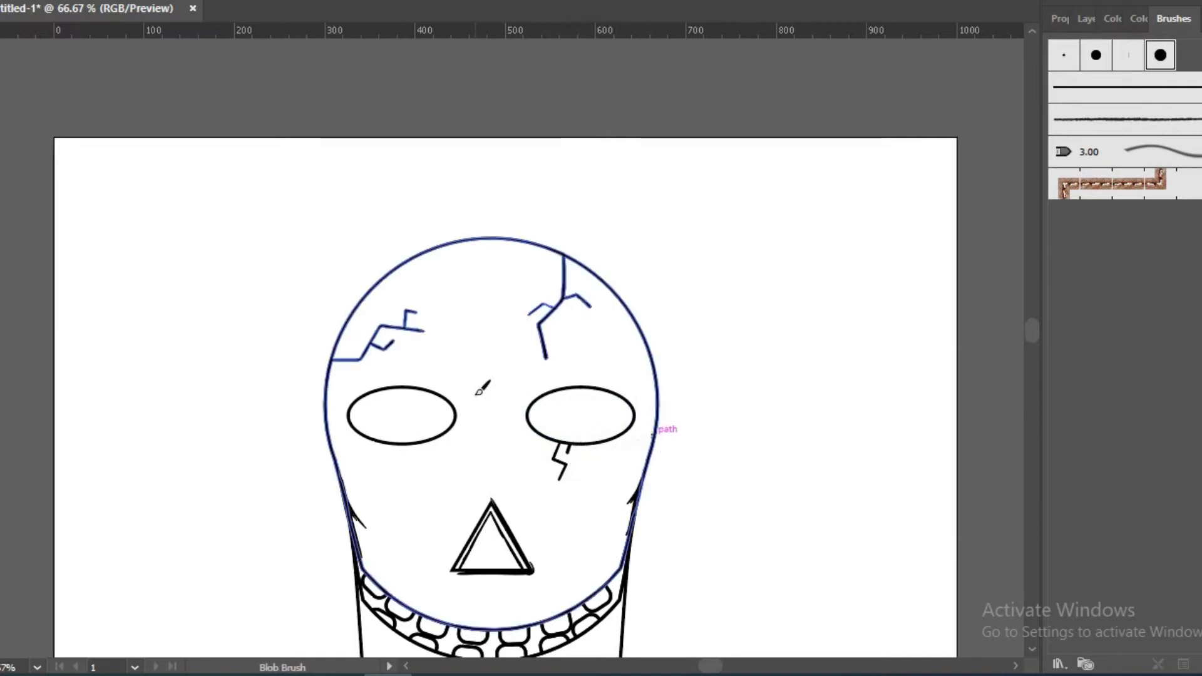
key("ctrl+z")
left_click_drag(481, 391, 493, 452)
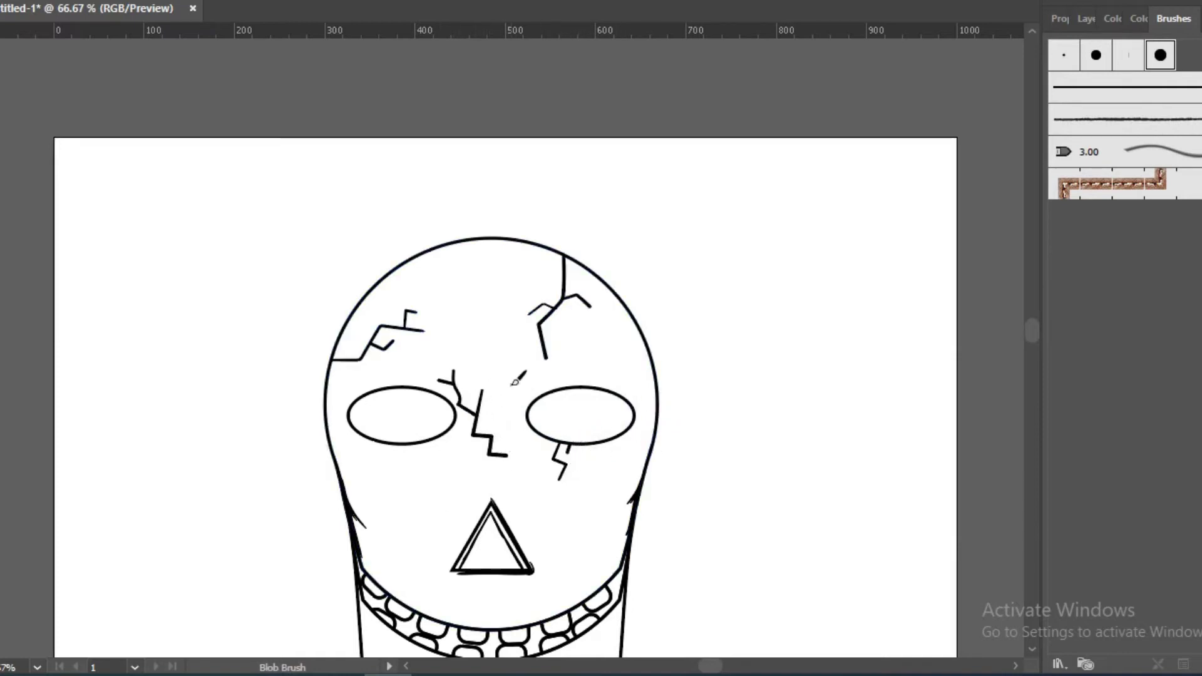
key("ctrl+plus")
key("ctrl+plus")
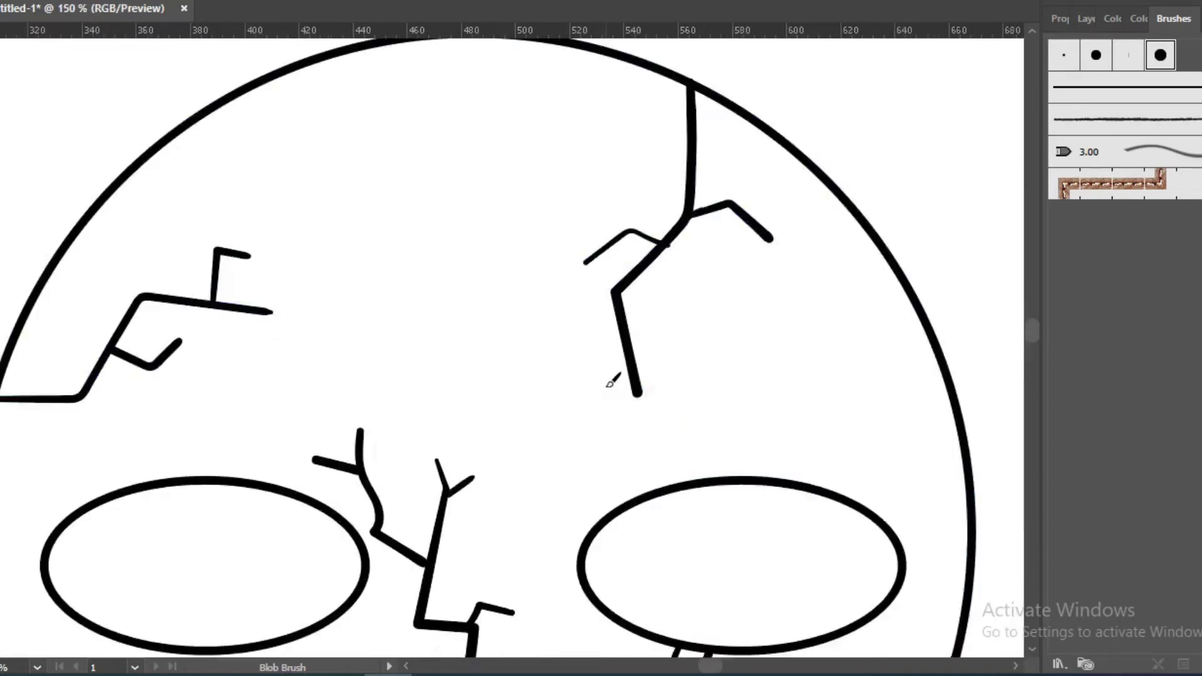
key("ctrl+plus")
key("ctrl+plus")
key("ctrl+plus")
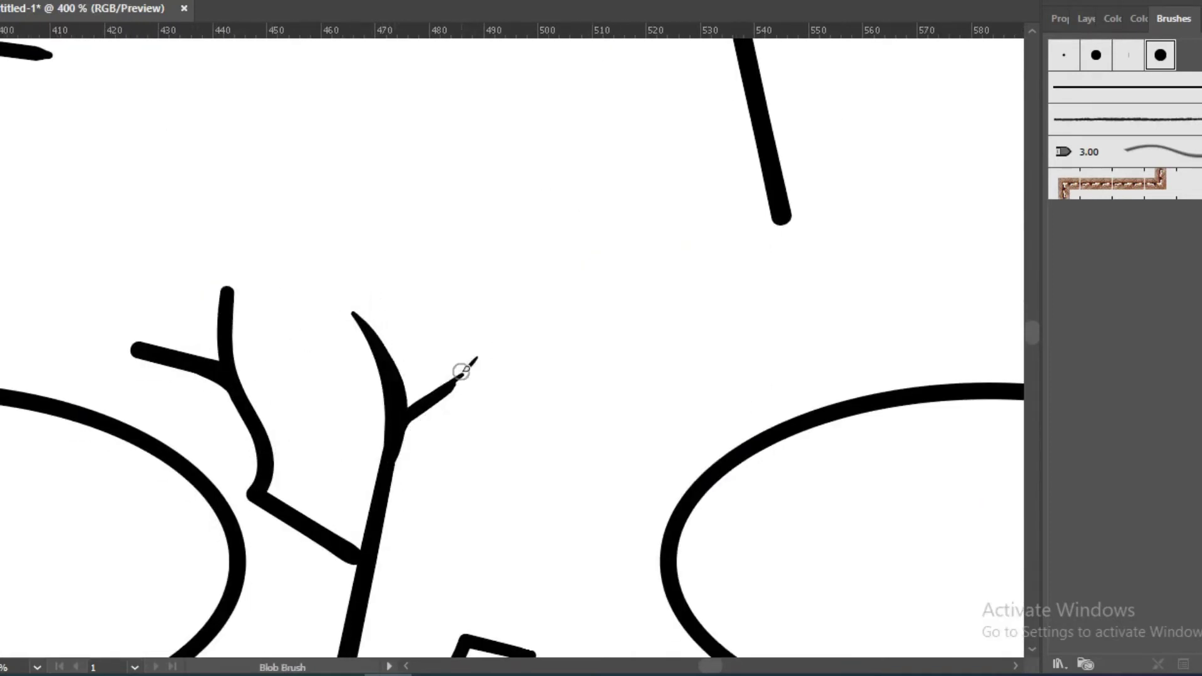
scroll(503, 521, "down", 5)
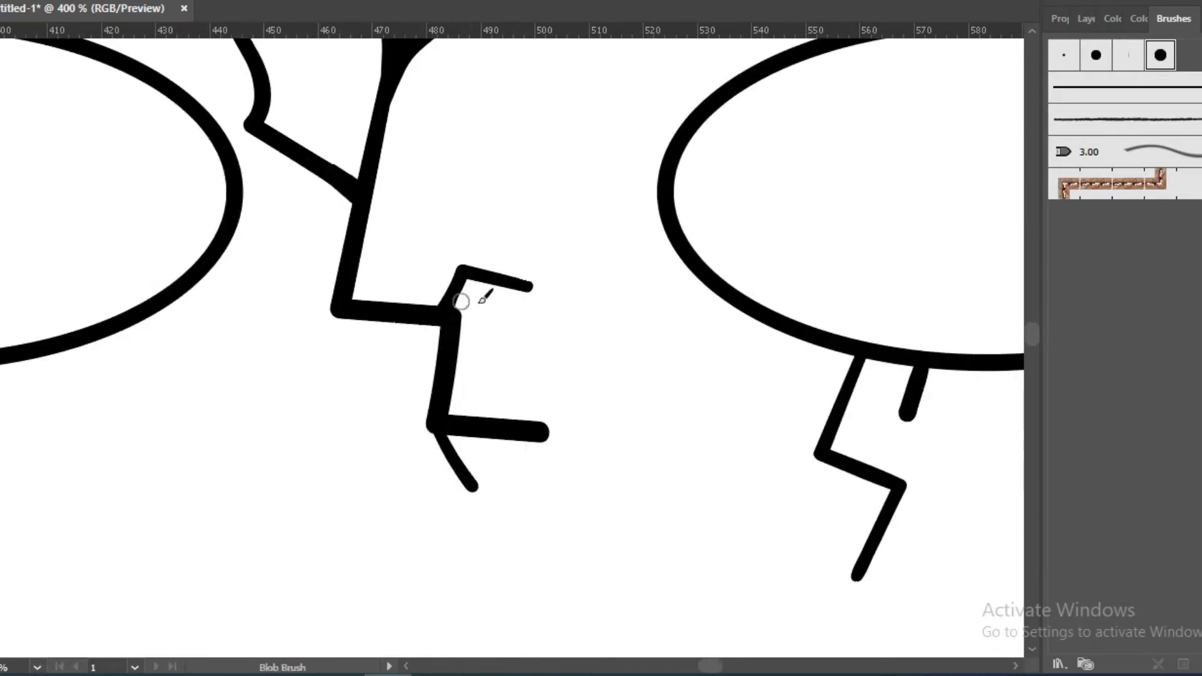
Thicken both eye outlines with rough Blob Brush strokes around their sides and bottoms.
key("ctrl+0")
key("ctrl+plus")
key("ctrl+plus")
key("ctrl+plus")
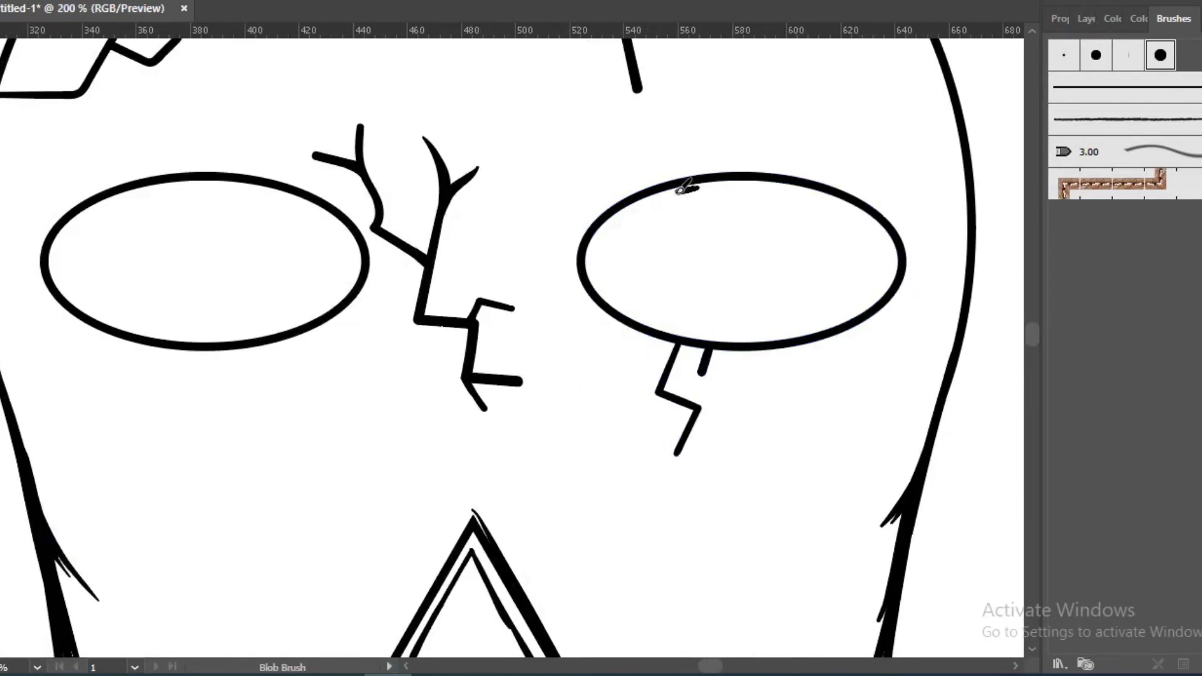
mouse_move(740, 185)
left_mouse_down()
mouse_move(900, 232)
mouse_move(822, 323)
left_mouse_up()
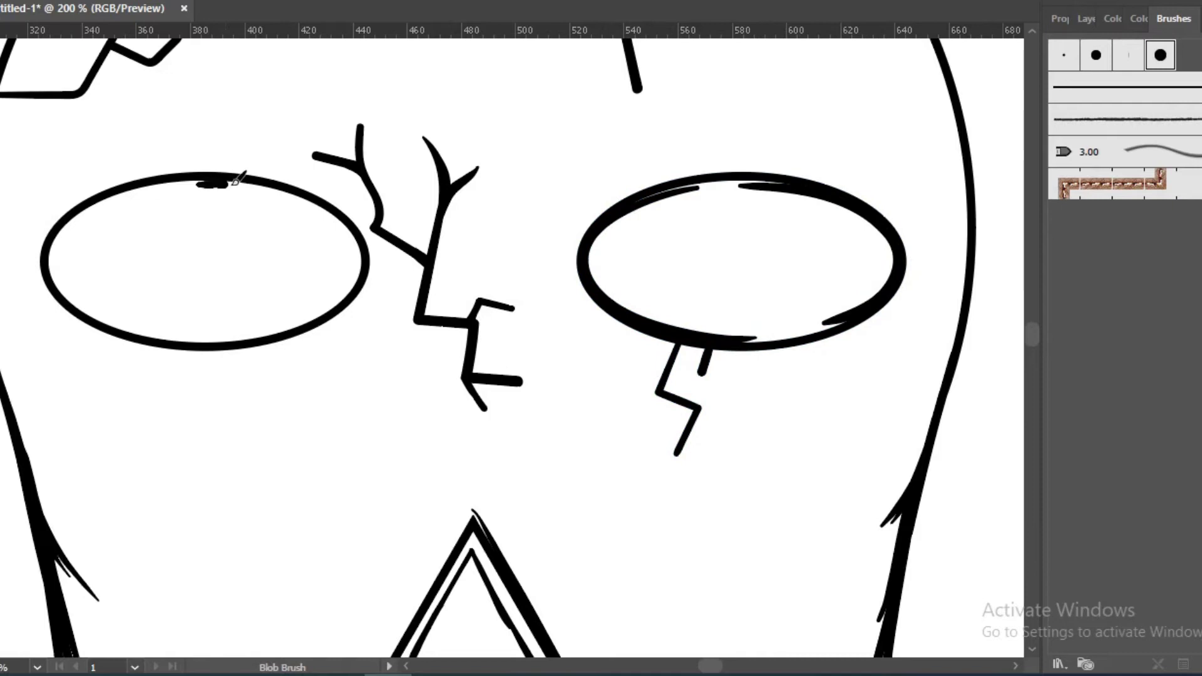
left_click_drag(235, 181, 255, 330)
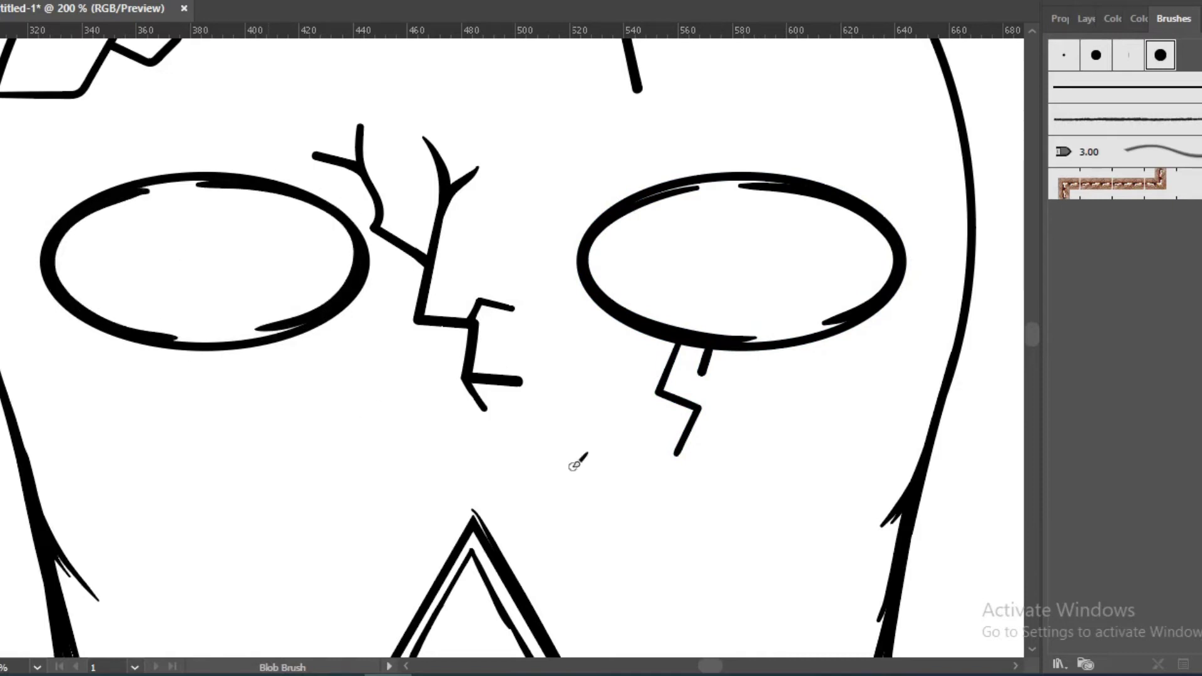
left_click_drag(61, 313, 289, 338)
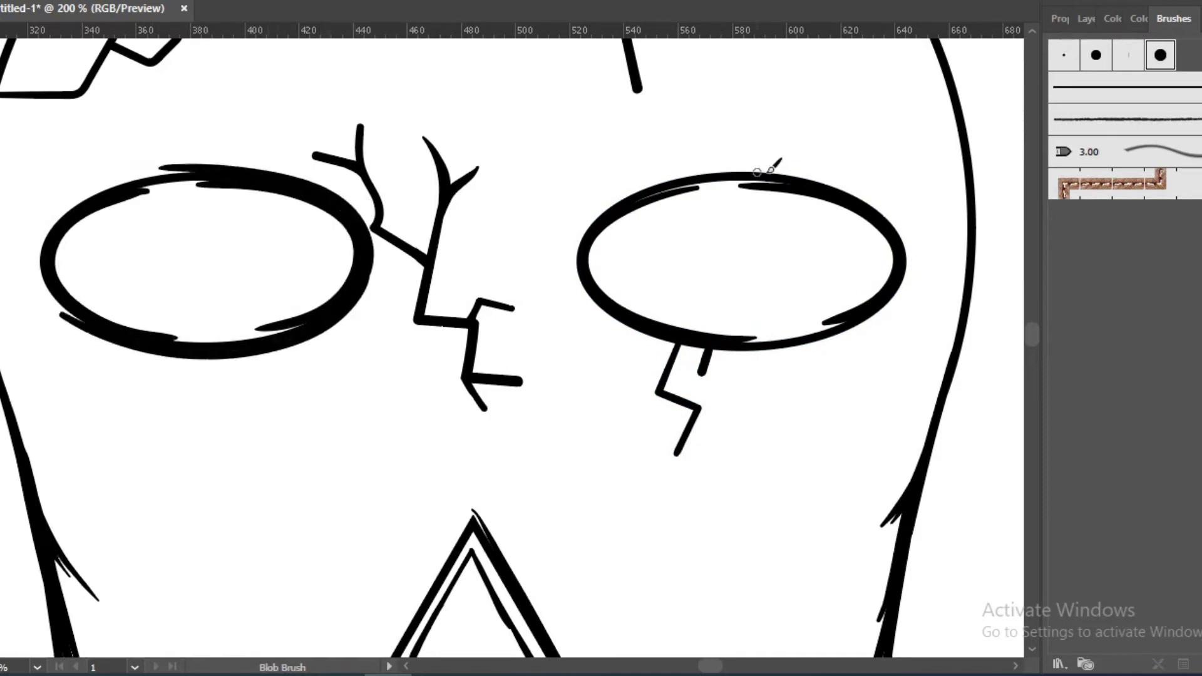
left_click_drag(605, 207, 833, 346)
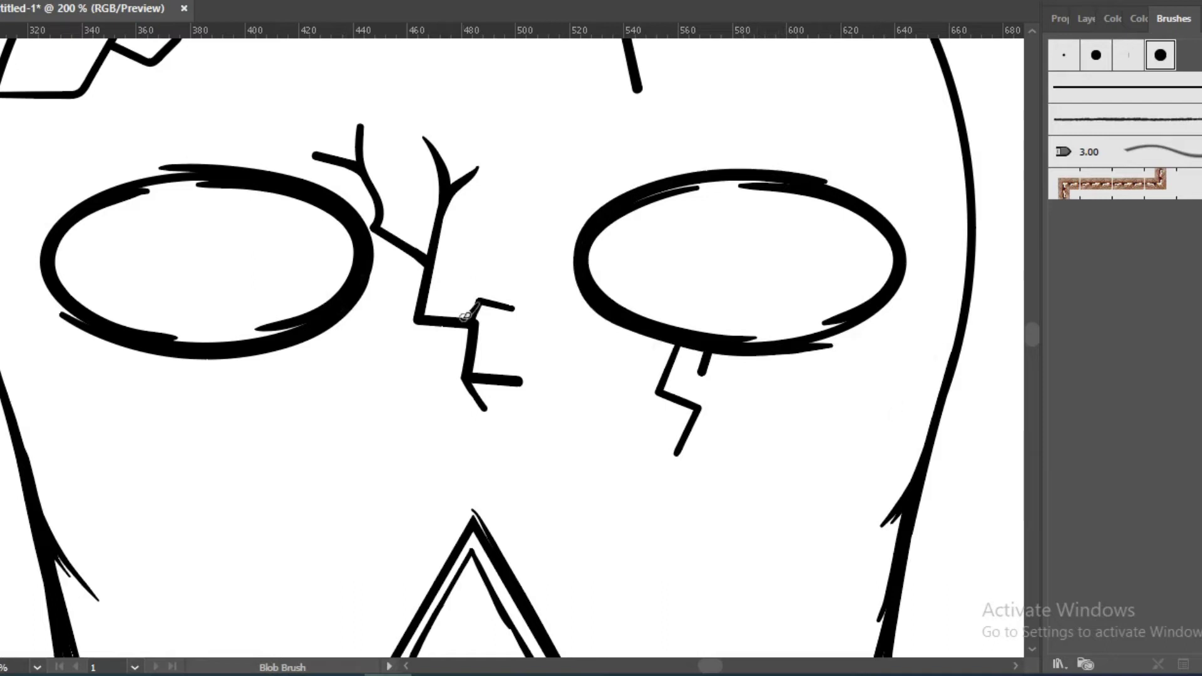
Paint bold sketchy strokes over three teeth outlines and the mouth band's lower edge.
scroll(474, 338, "down", 10)
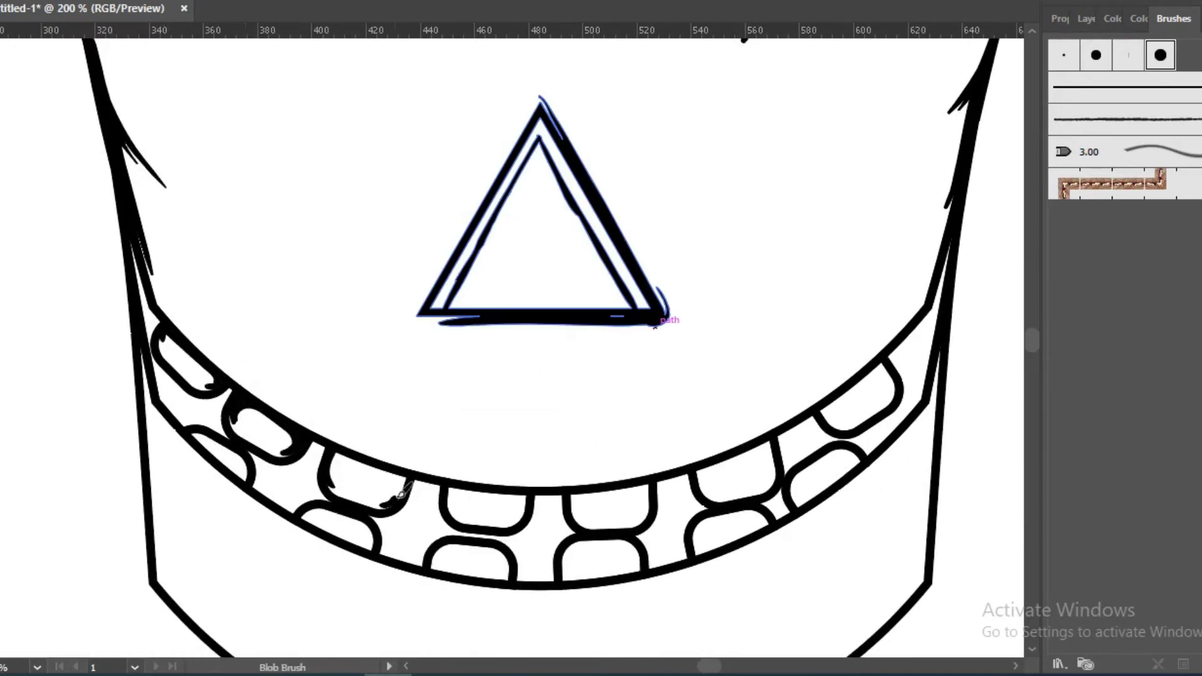
left_click_drag(526, 498, 468, 516)
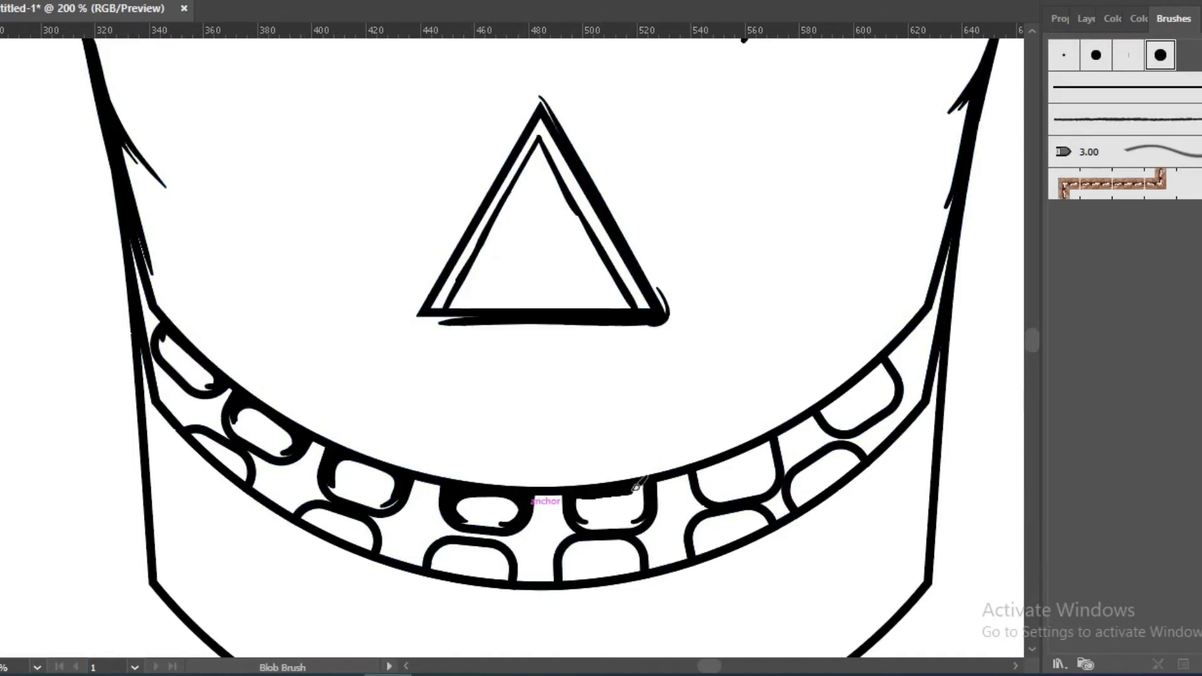
left_click_drag(206, 438, 214, 453)
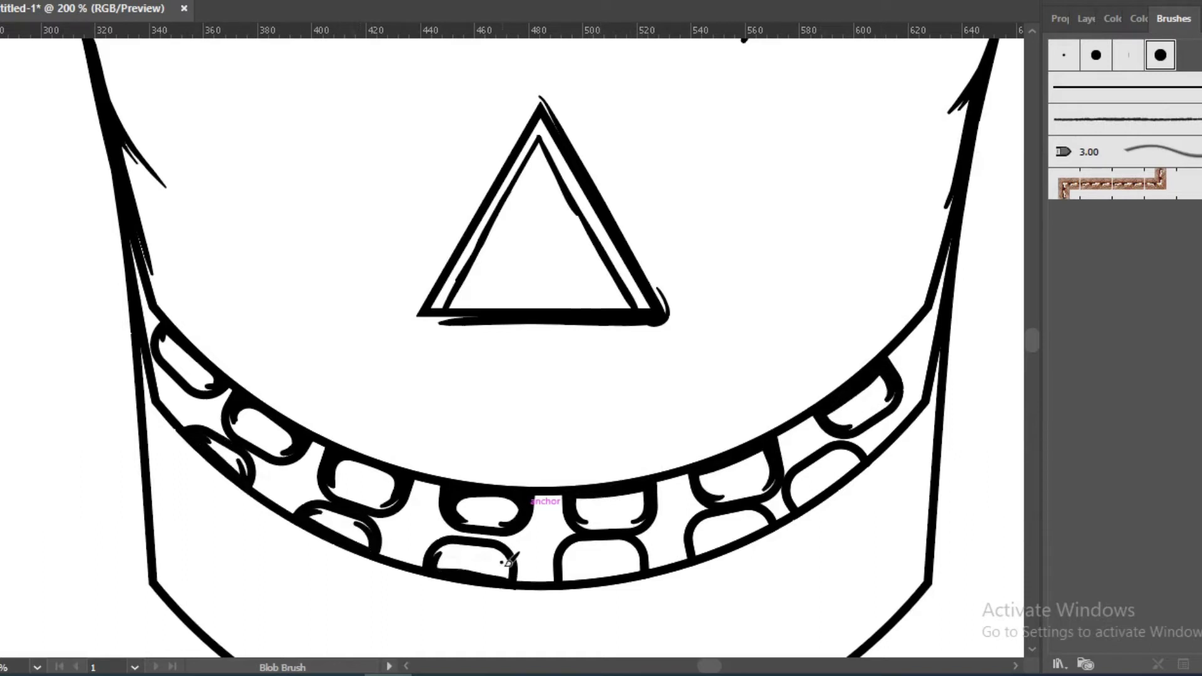
left_click_drag(639, 550, 566, 558)
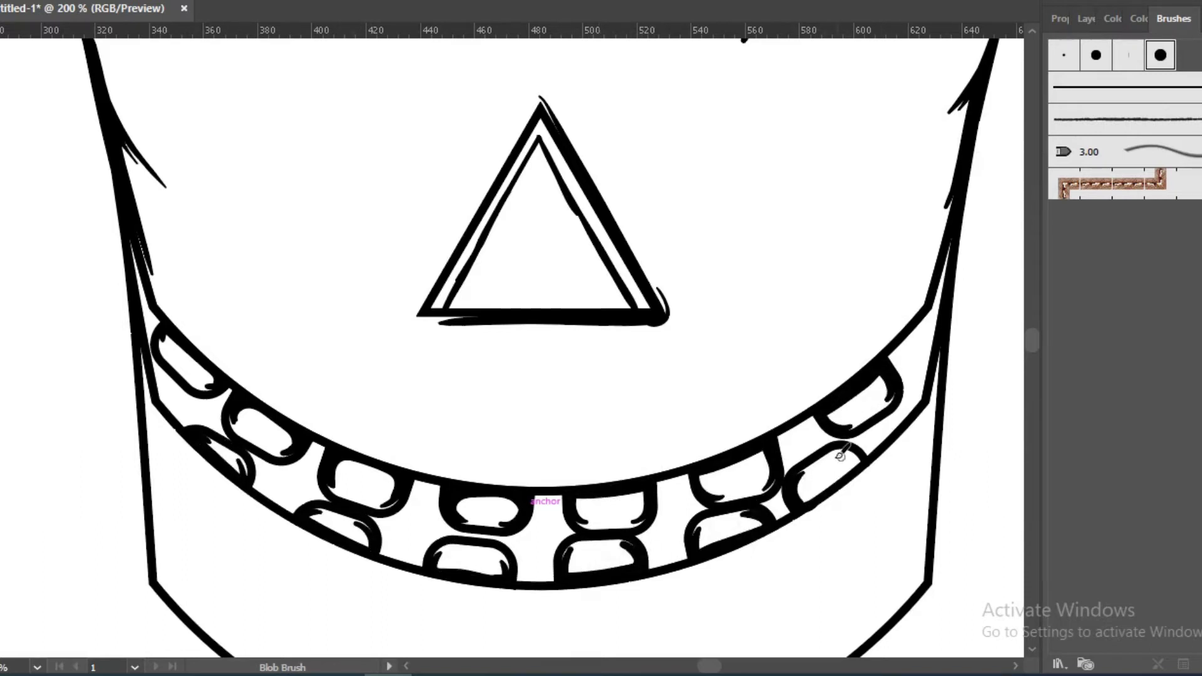
left_click_drag(927, 407, 141, 354)
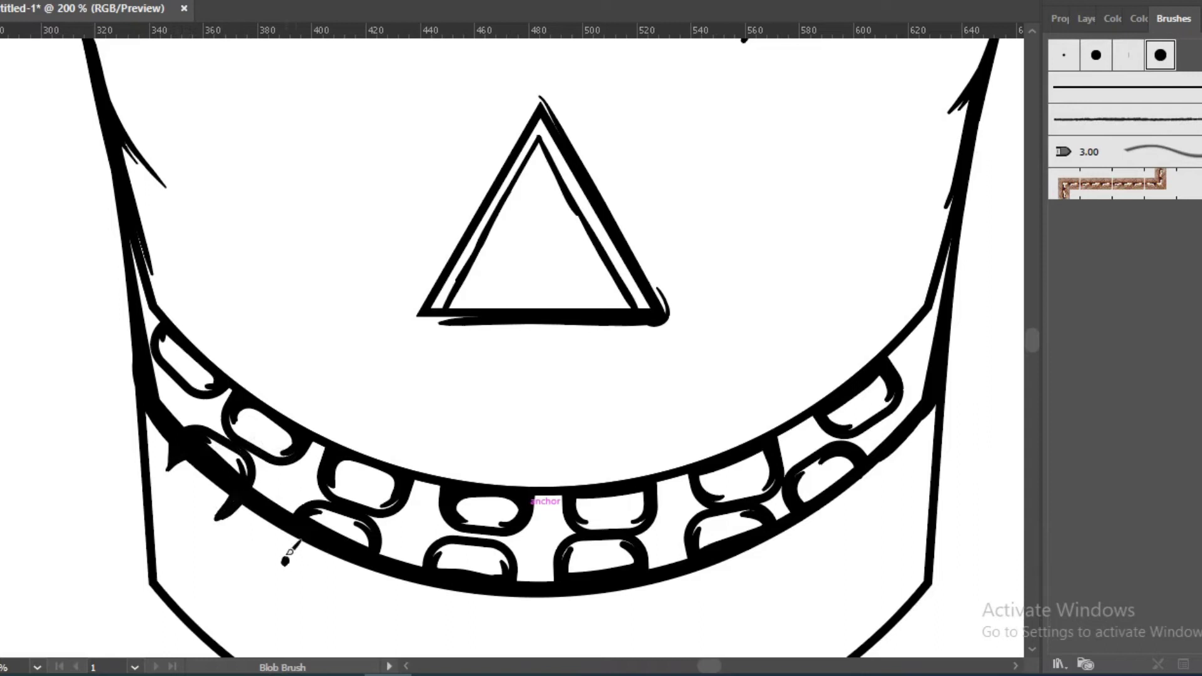
Draw a #F3EBEB rectangle over the skull and clip it to the skull shape.
key("ctrl+minus")
key("ctrl+minus")
key("ctrl+minus")
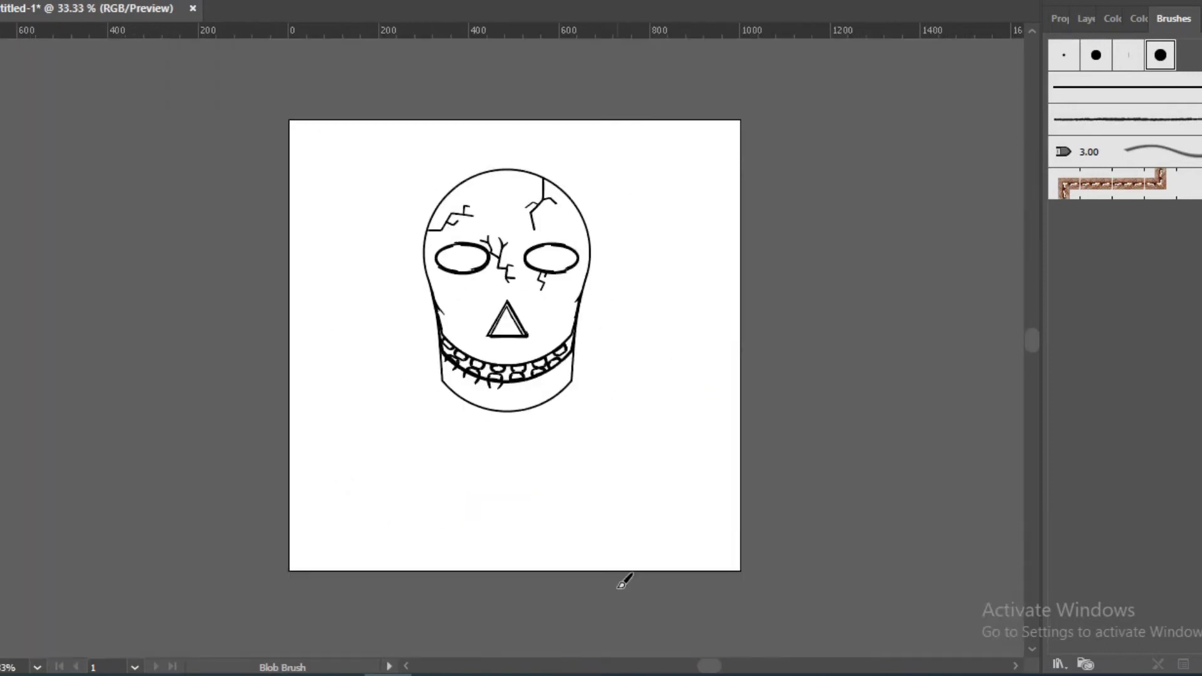
left_click_drag(625, 153, 356, 483)
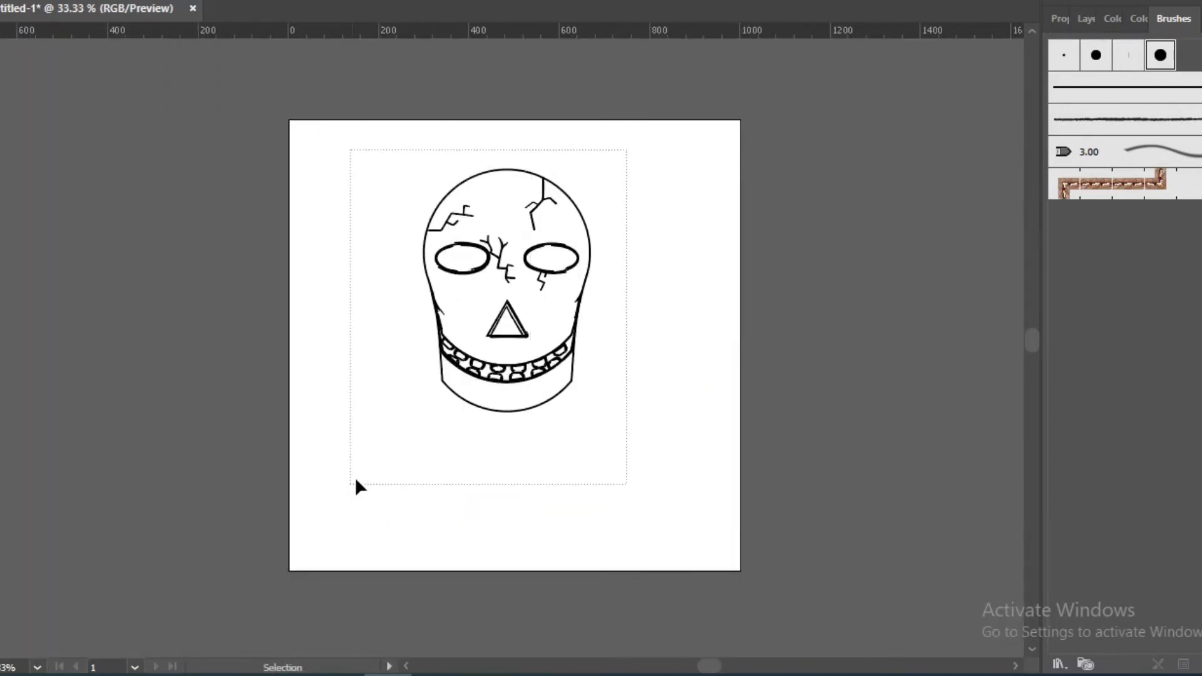
left_click(1088, 19)
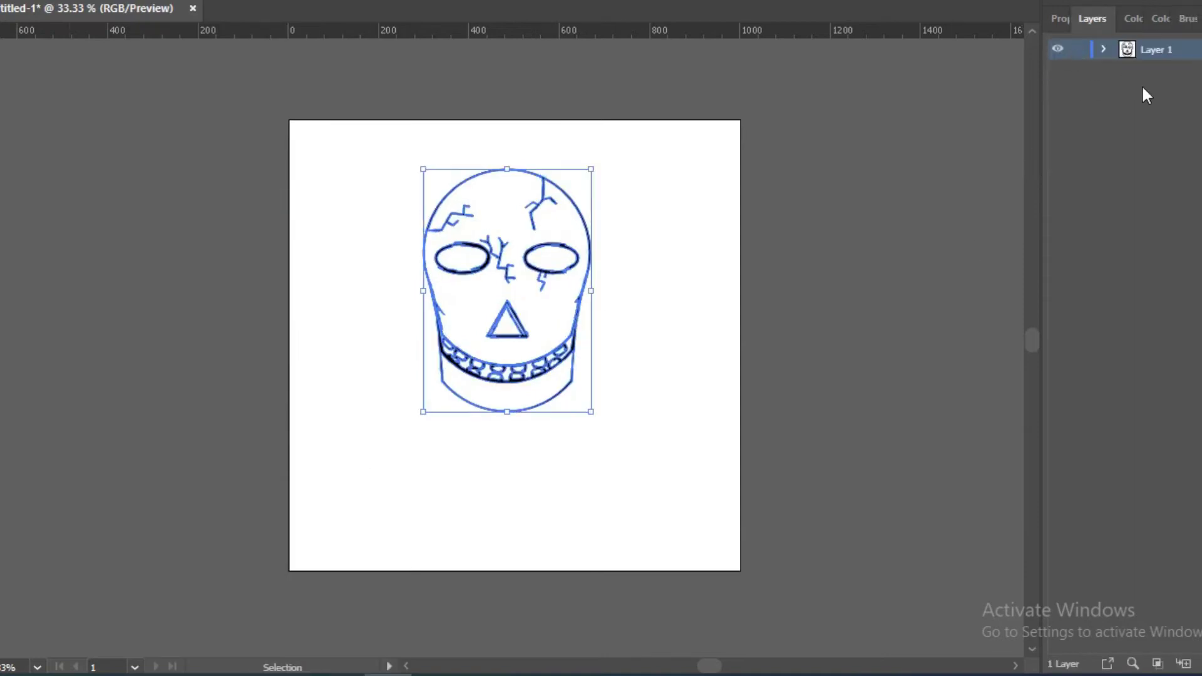
key("m")
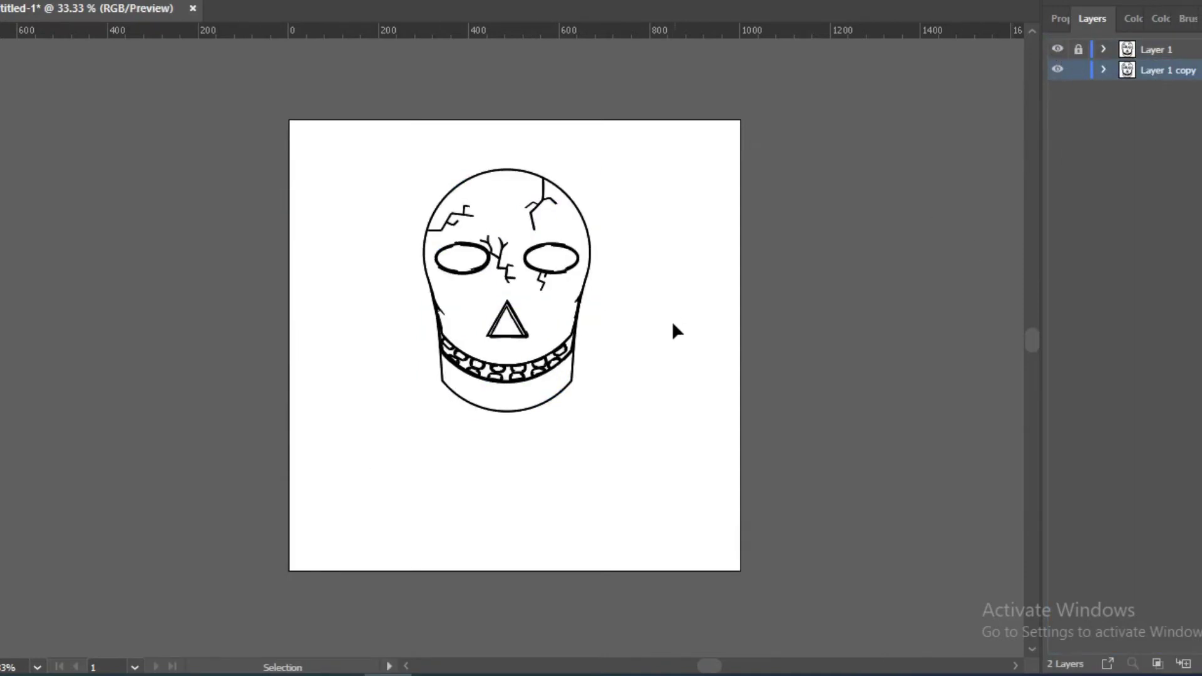
left_click_drag(381, 155, 619, 443)
type("f3ebeb")
key("Return")
left_click(1061, 19)
key("ctrl+7")
left_click(630, 332)
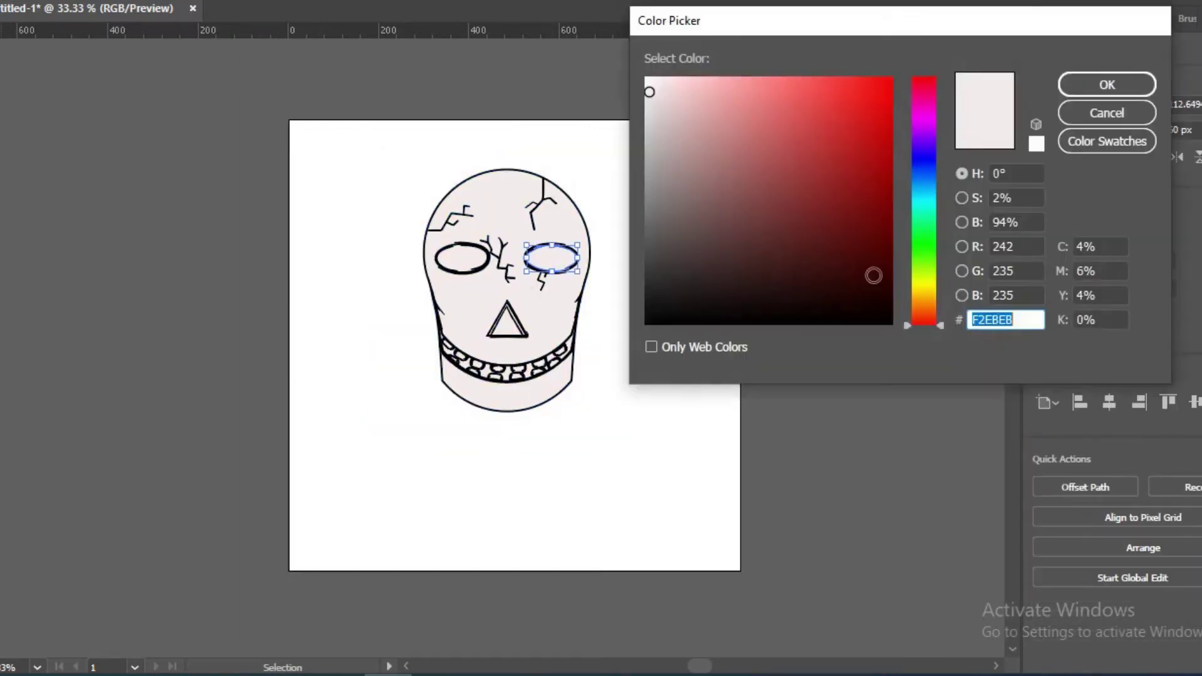
Fill the eyes cyan and copy that cyan onto the gaps between the teeth.
left_click(519, 388)
scroll(518, 388, "up", 3, "alt")
left_click(443, 397)
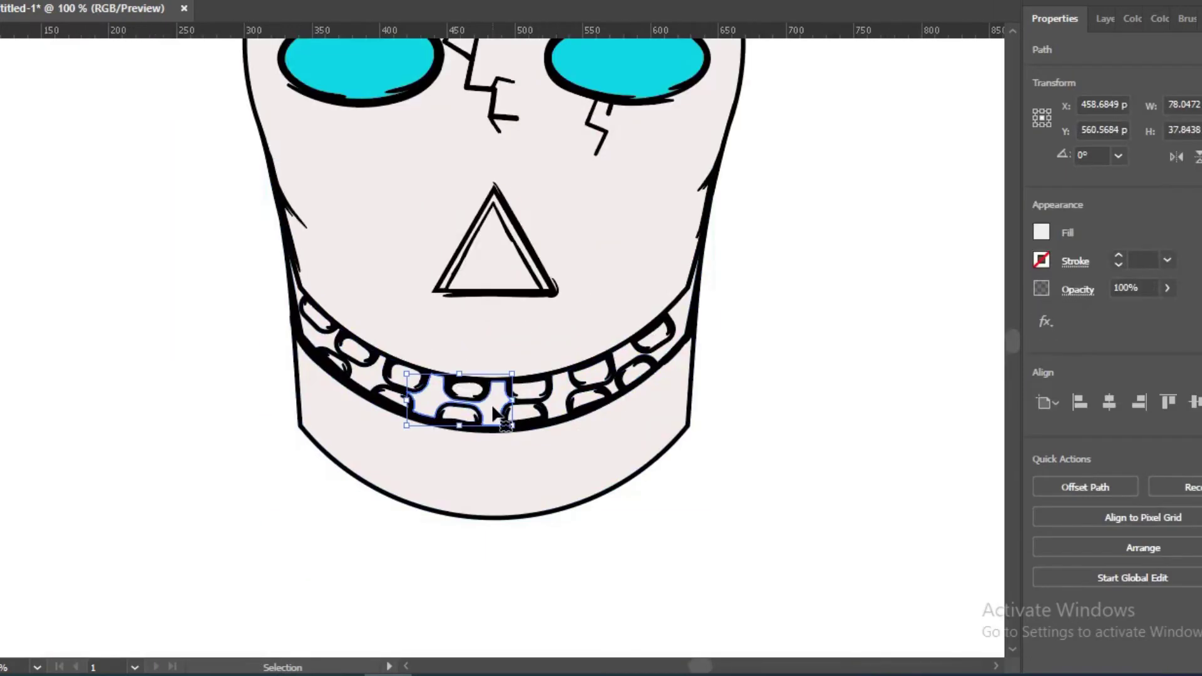
key("i")
left_click(313, 303)
left_click(365, 357)
Select five of the teeth in turn, then clear the selection.
key("v")
left_click(532, 389)
left_click(654, 335)
left_click(406, 376)
left_click(354, 351)
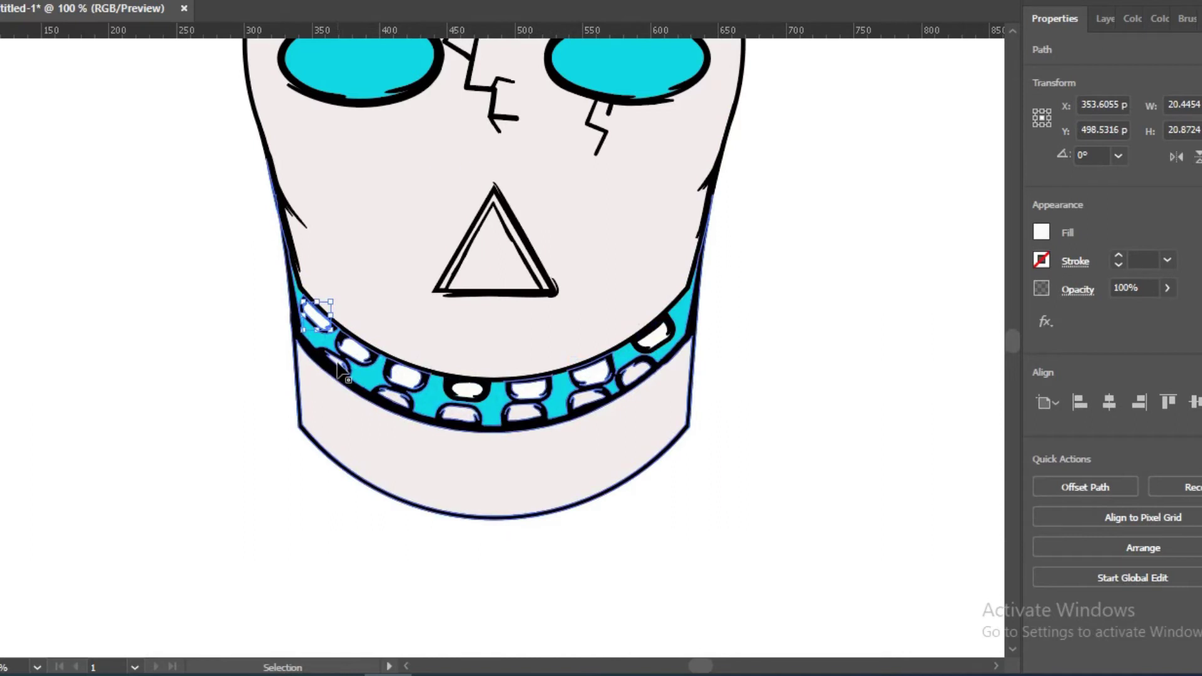
left_click(457, 410)
left_click(627, 370)
Give the right eye a lighter cyan fill from the colour picker.
left_click_drag(771, 256, 789, 442)
left_click(645, 251)
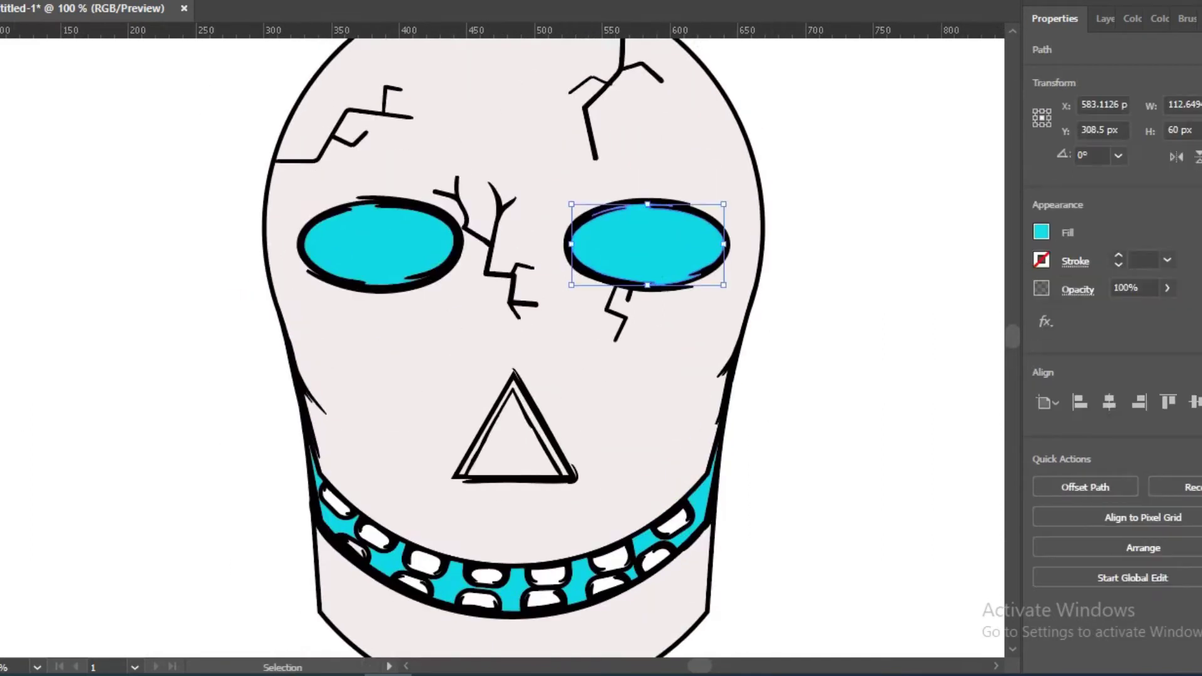
double_click(1044, 232)
left_click(778, 92)
key("Return")
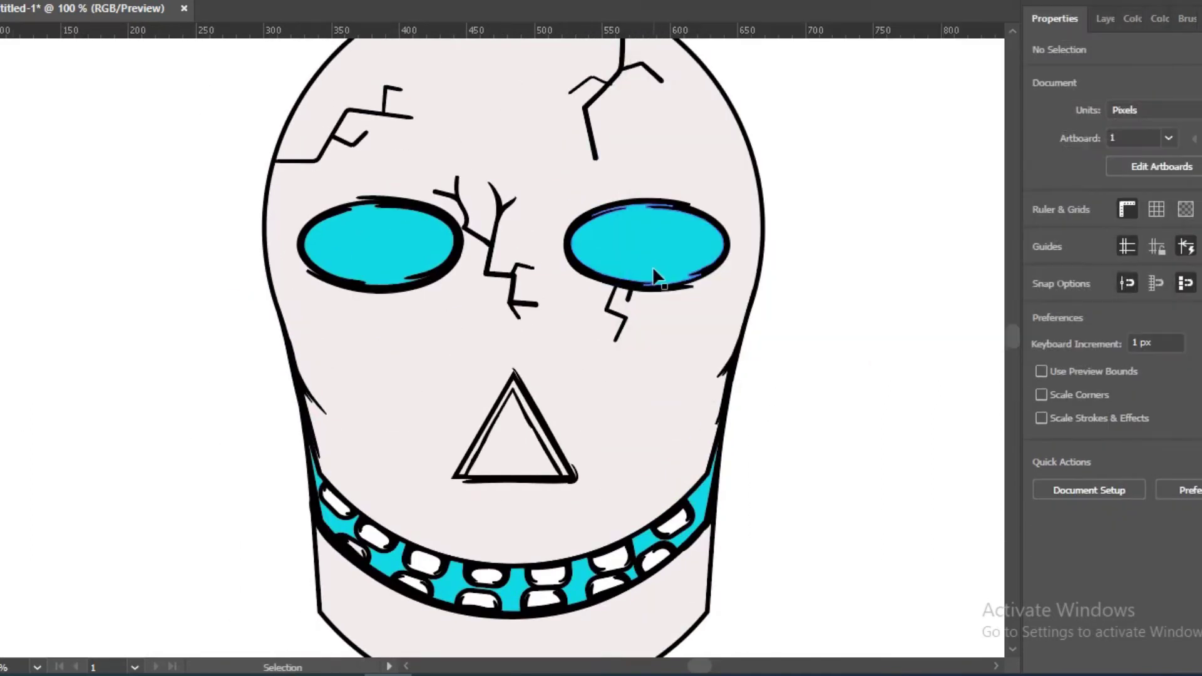
key("shift+b")
Paint a light-cyan highlight in the right eye and copy it into the left eye.
mouse_move(683, 238)
left_mouse_down()
mouse_move(602, 251)
mouse_move(596, 270)
mouse_move(386, 261)
left_mouse_up()
key("v")
left_click(659, 250)
left_click(925, 325)
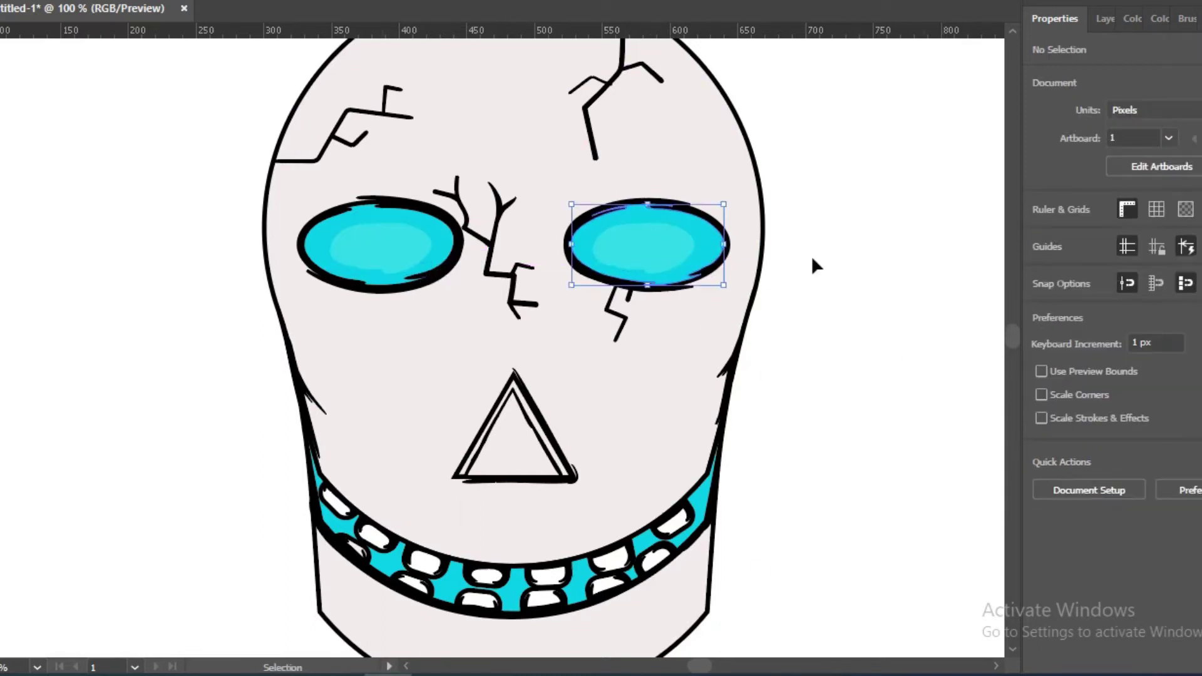
key("Return")
Shade the inner rims of both eyes in darker teal with the Blob Brush.
key("shift+b")
scroll(637, 209, "up", 3)
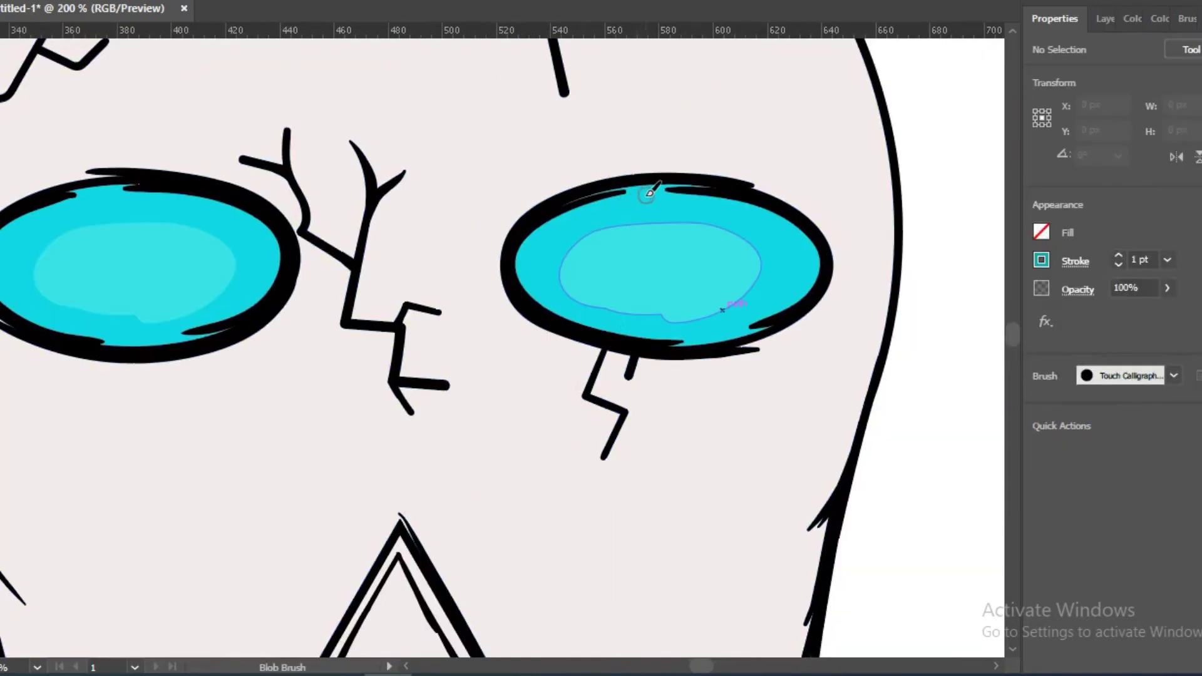
left_click_drag(650, 193, 689, 339)
left_click_drag(664, 188, 752, 323)
mouse_move(91, 195)
left_mouse_down()
mouse_move(332, 221)
mouse_move(247, 255)
left_mouse_up()
mouse_move(376, 213)
left_mouse_down()
mouse_move(491, 336)
mouse_move(503, 364)
left_mouse_up()
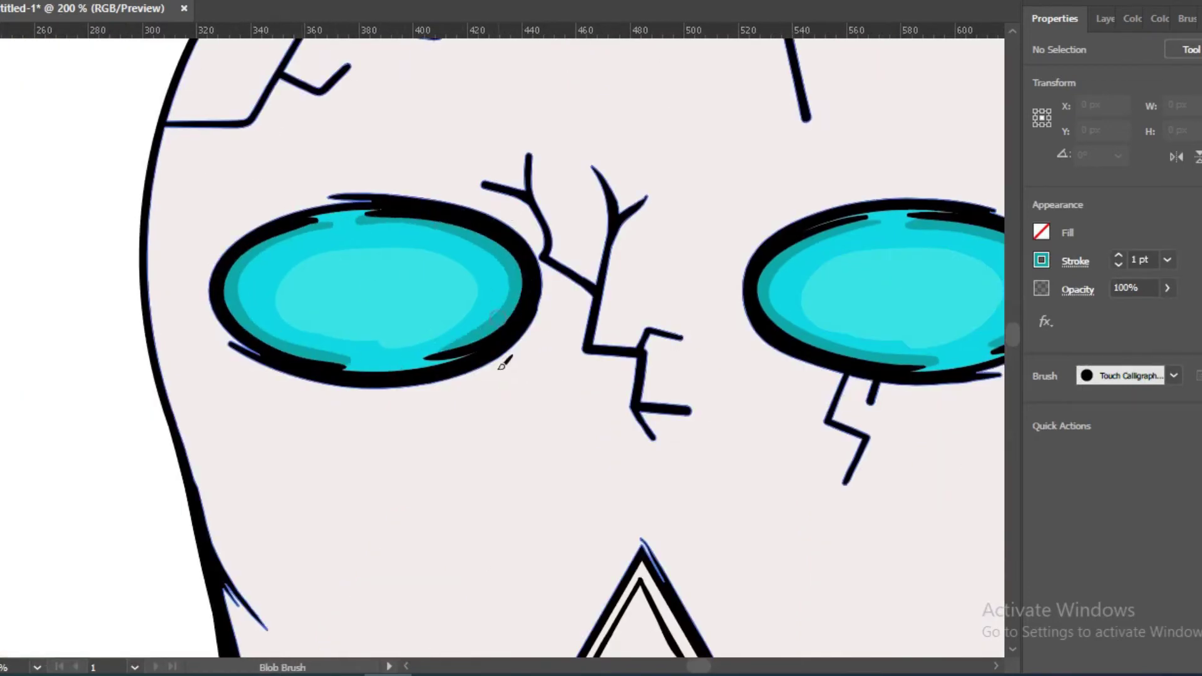
Match the eyes' teal shading colour using the Eyedropper.
key("v")
left_click(238, 295)
key("i")
left_click(520, 280)
key("v")
left_click(783, 294)
left_click(349, 577)
Fill the nose triangle teal and paint a lighter highlight along its right inner edge.
mouse_move(620, 651)
left_mouse_down()
mouse_move(522, 341)
mouse_move(488, 451)
mouse_move(572, 461)
mouse_move(545, 445)
left_mouse_up()
left_click(433, 439)
left_click(808, 106)
key("shift+b")
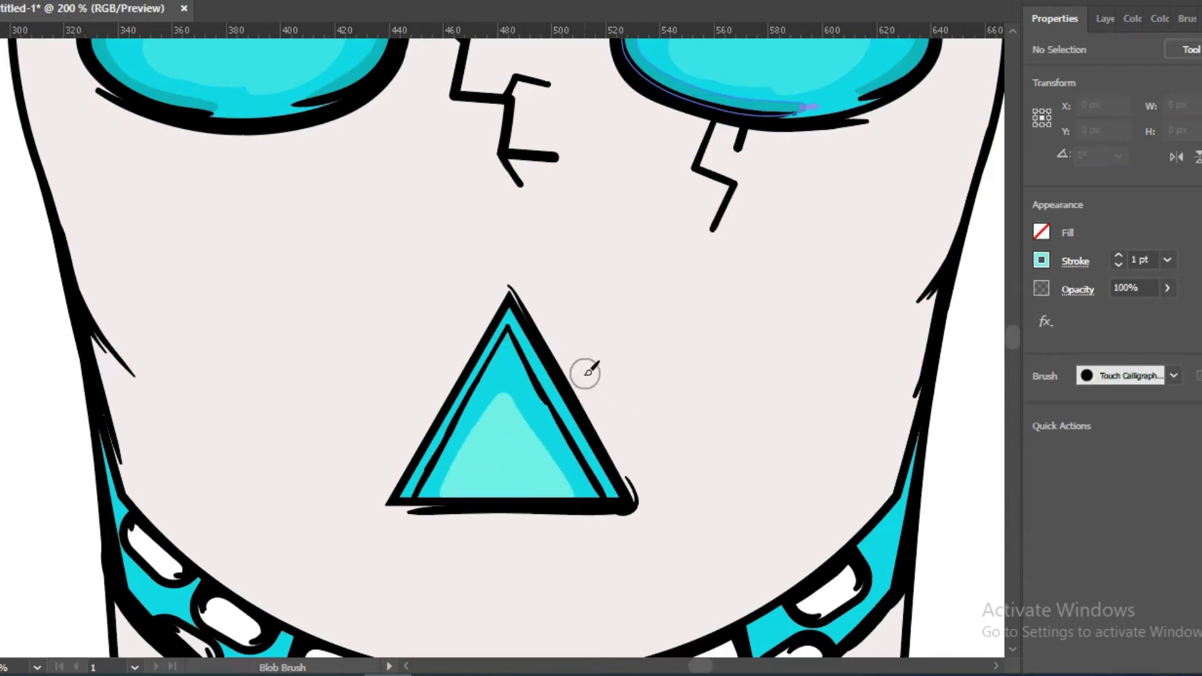
mouse_move(617, 495)
left_mouse_down()
mouse_move(524, 344)
mouse_move(440, 469)
left_mouse_up()
key("ctrl+z")
left_click_drag(577, 457, 571, 403)
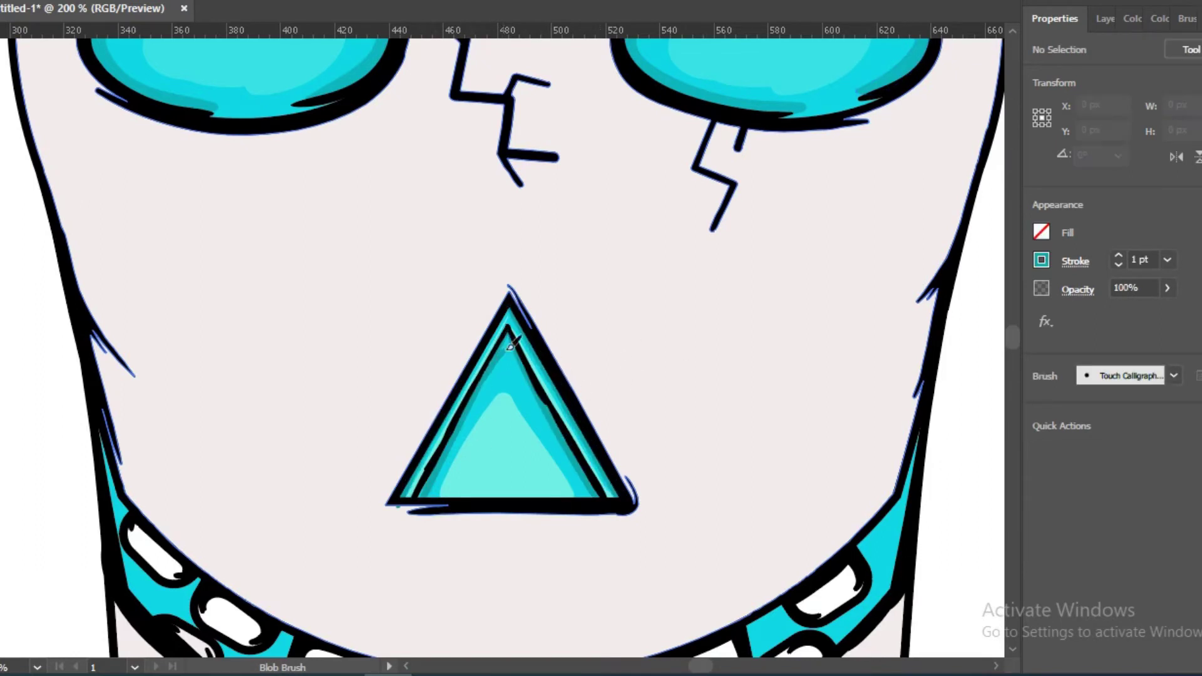
Reset the view to actual size and centre the skull.
key("ctrl+0")
key("ctrl+1")
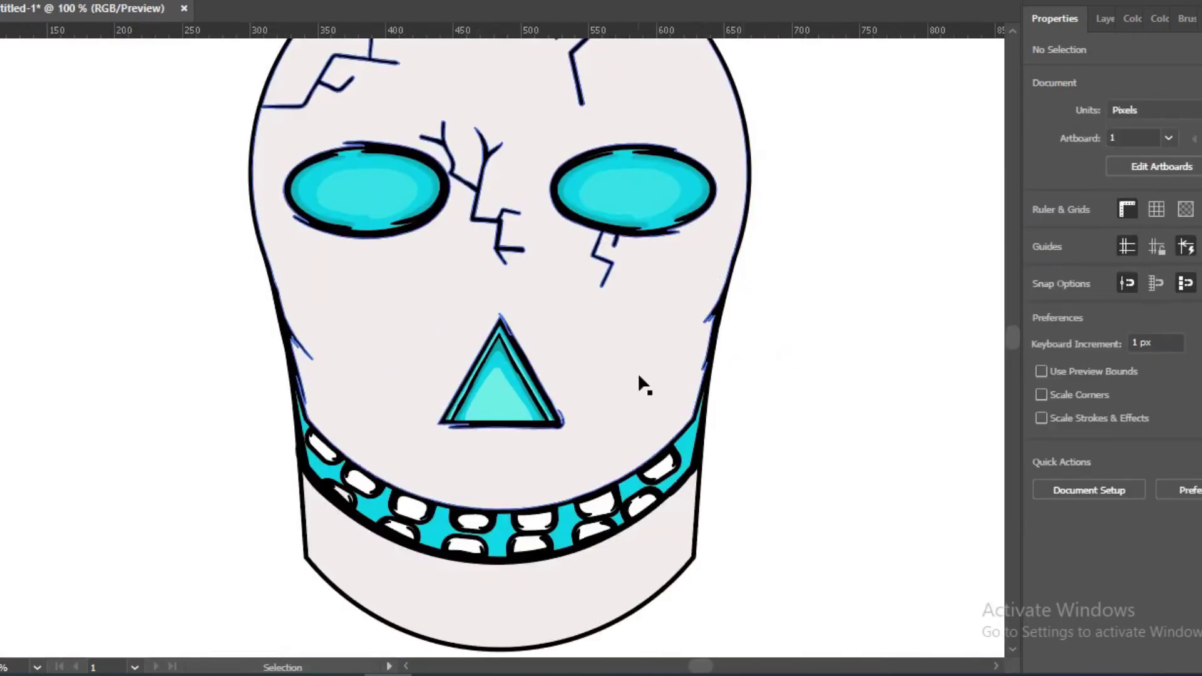
mouse_move(752, 405)
left_mouse_down()
mouse_move(780, 399)
mouse_move(805, 345)
left_mouse_up()
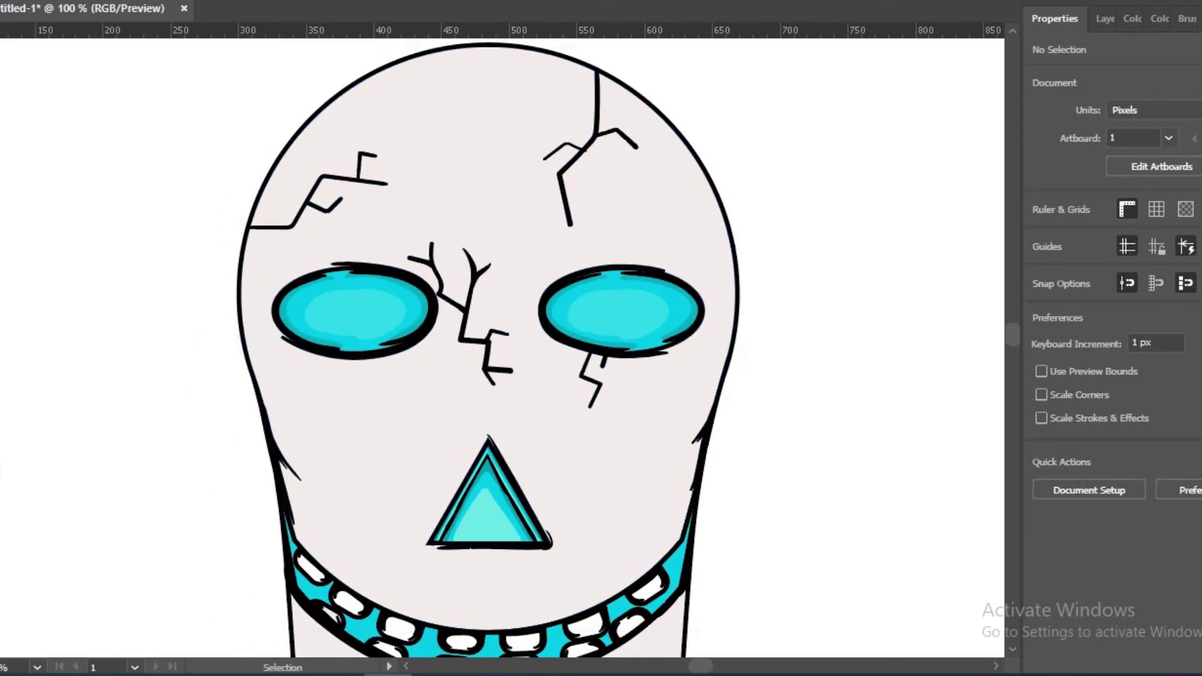
key("shift+b")
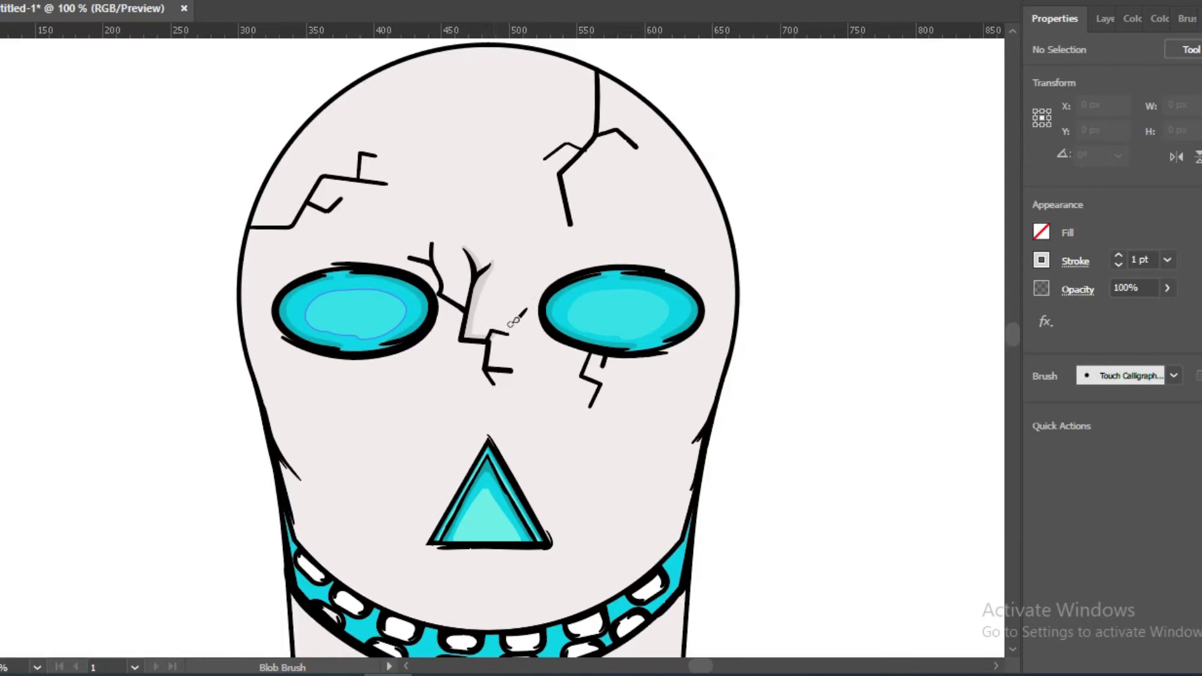
Paint grey shadow strokes along the central and lower cracks.
scroll(513, 322, "up", 1)
scroll(504, 332, "up", 2)
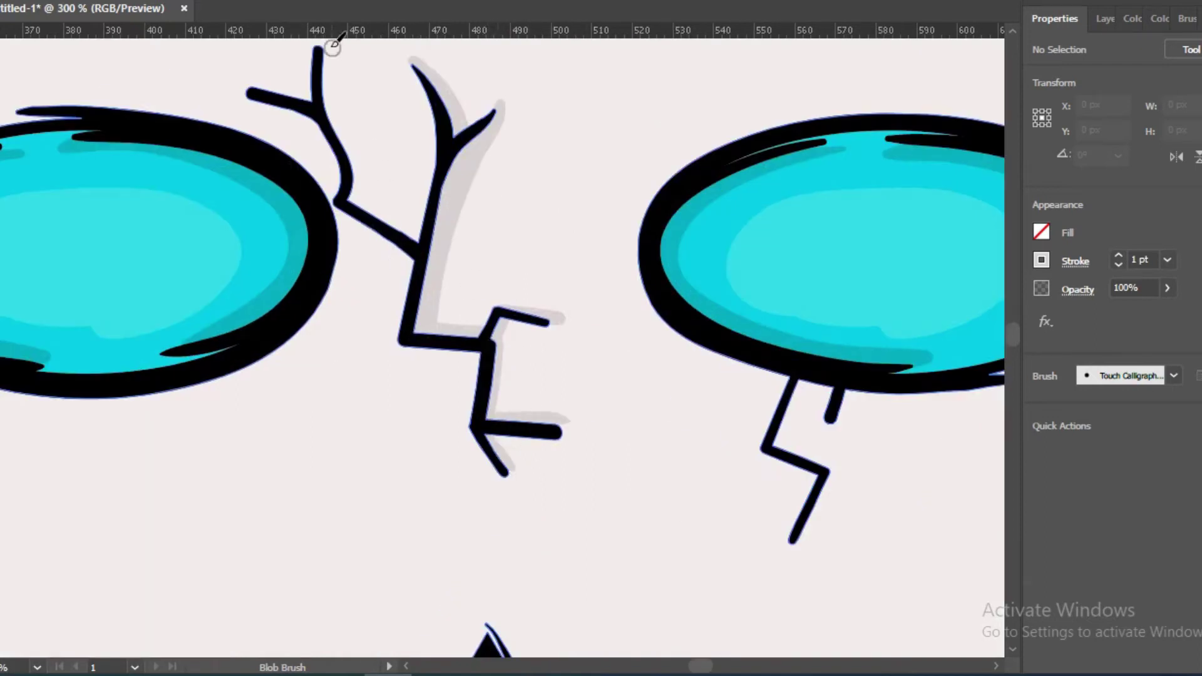
scroll(725, 416, "up", 1)
left_click_drag(572, 290, 563, 494)
scroll(642, 374, "down", 5)
left_click_drag(313, 294, 341, 450)
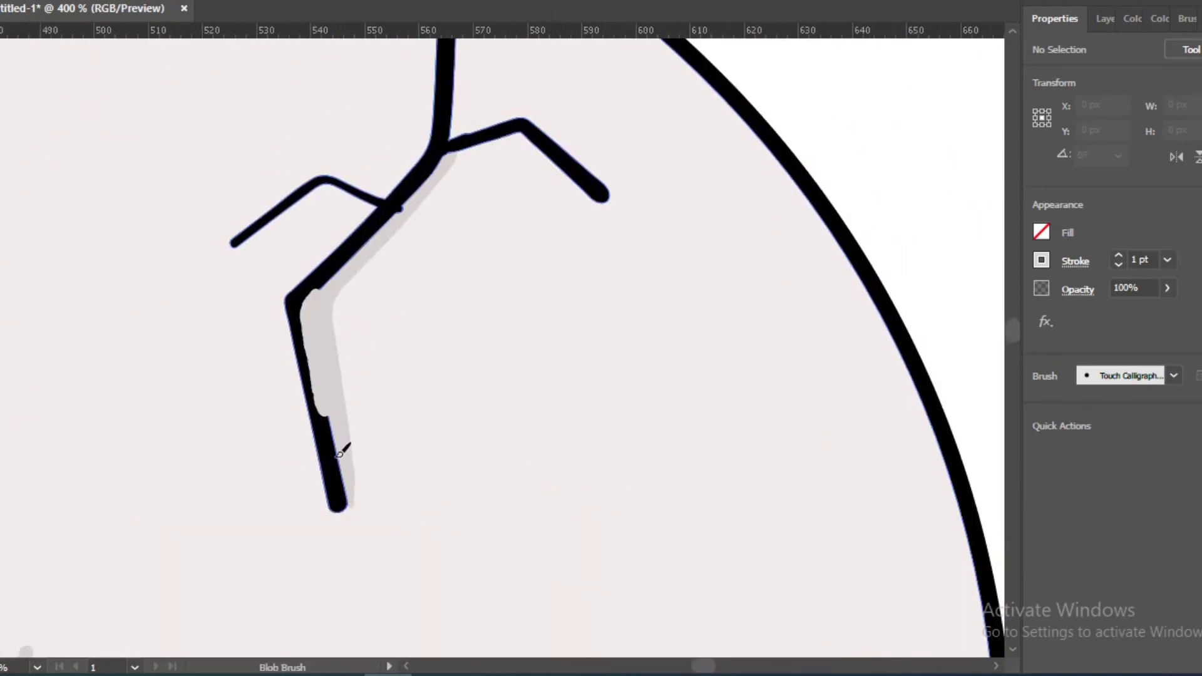
scroll(351, 376, "up", 3)
mouse_move(363, 316)
left_mouse_down()
mouse_move(322, 269)
mouse_move(491, 362)
mouse_move(940, 401)
left_mouse_up()
Shade the left crack, its branches, the curved band edge and the crack tip in grey.
scroll(295, 257, "up", 3)
mouse_move(159, 414)
left_mouse_down()
mouse_move(351, 401)
mouse_move(708, 246)
left_mouse_up()
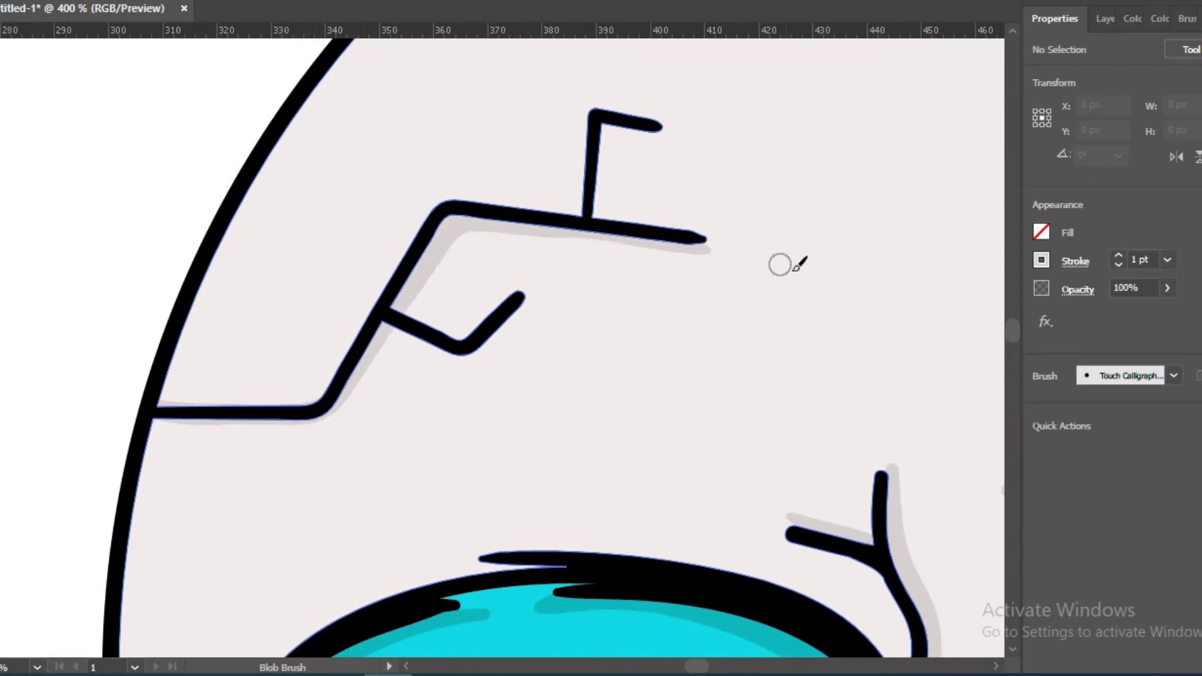
left_click_drag(385, 320, 519, 298)
mouse_move(589, 219)
left_mouse_down()
mouse_move(698, 123)
mouse_move(430, 349)
left_mouse_up()
left_click_drag(181, 307, 123, 244)
mouse_move(91, 203)
left_mouse_down()
mouse_move(157, 448)
mouse_move(75, 238)
left_mouse_up()
mouse_move(22, 94)
left_mouse_down()
mouse_move(260, 420)
mouse_move(564, 579)
left_mouse_up()
left_click_drag(564, 579, 357, 423)
left_click_drag(987, 392, 428, 432)
mouse_move(517, 197)
left_mouse_down()
mouse_move(567, 189)
mouse_move(480, 573)
left_mouse_up()
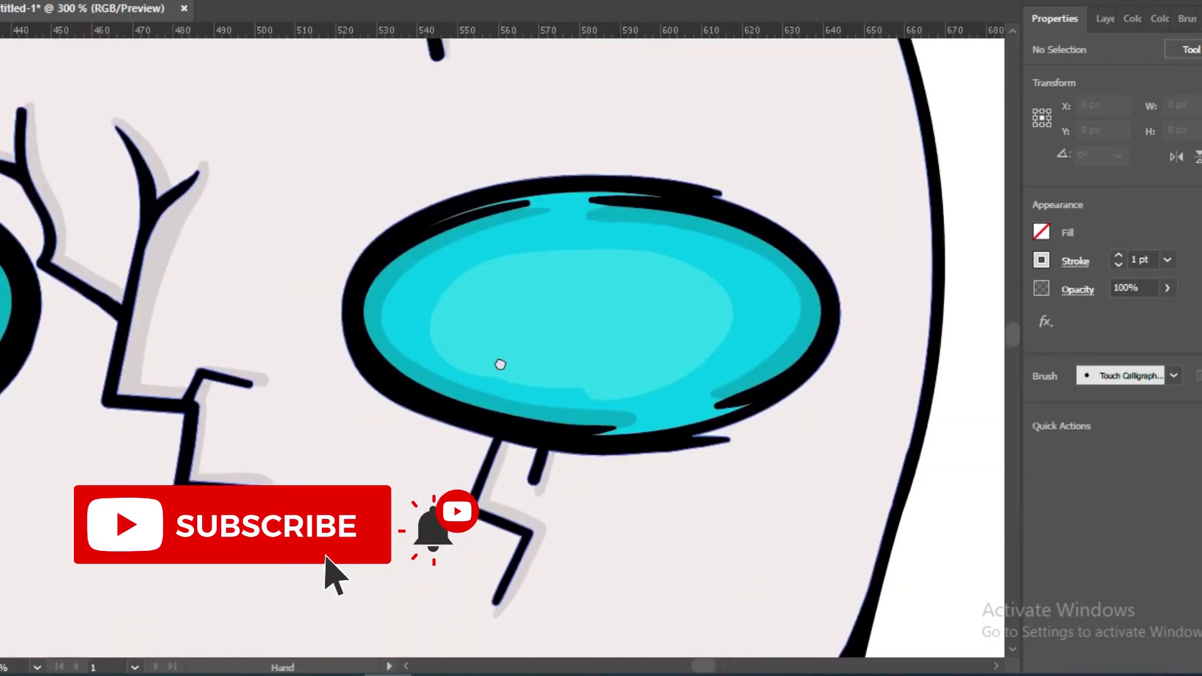
Paint grey shadows around the edges of the right and left eyes.
mouse_move(720, 194)
left_mouse_down()
mouse_move(624, 172)
mouse_move(421, 409)
mouse_move(743, 448)
left_mouse_up()
left_click_drag(761, 209, 844, 343)
scroll(844, 343, "left", 5)
mouse_move(303, 169)
left_mouse_down()
mouse_move(573, 270)
mouse_move(94, 347)
mouse_move(573, 299)
left_mouse_up()
scroll(573, 299, "down", 3)
mouse_move(94, 275)
left_mouse_down()
mouse_move(526, 250)
mouse_move(395, 323)
left_mouse_up()
key("ctrl+minus")
key("ctrl+minus")
left_click_drag(905, 293, 654, 254)
left_click_drag(771, 323, 816, 330)
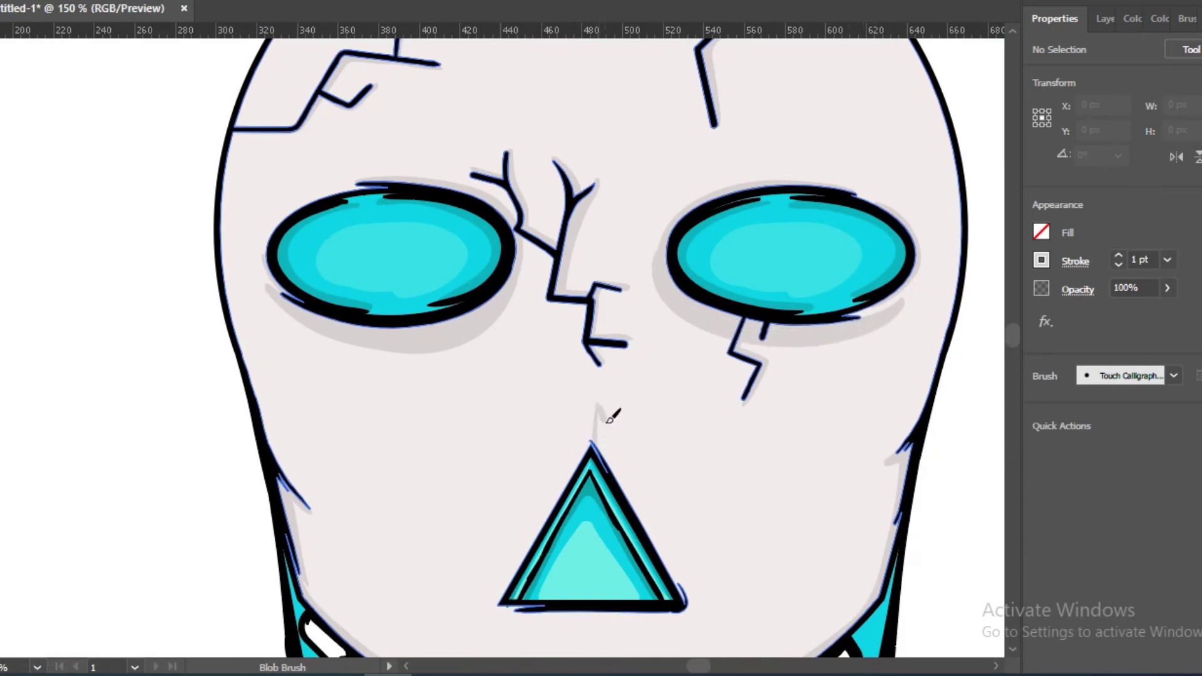
Shade the nose triangle's right edge, bottom-right corner and bottom edge in grey.
left_click_drag(610, 418, 695, 585)
left_click_drag(607, 438, 645, 509)
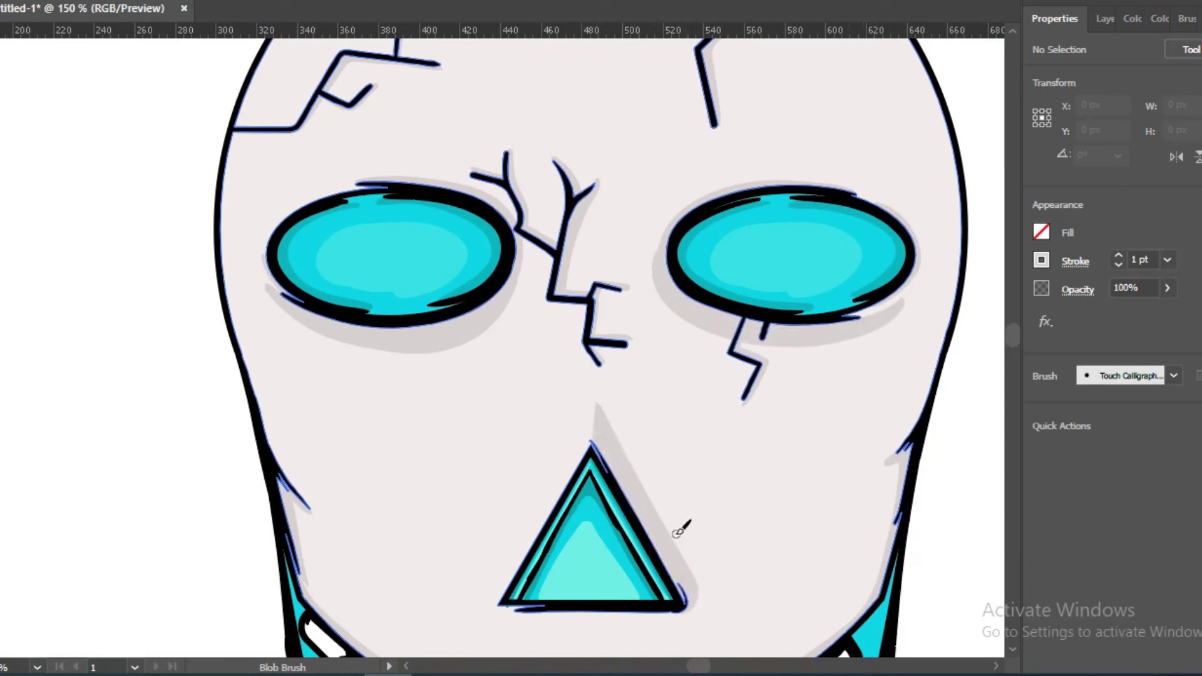
left_click_drag(504, 617, 689, 618)
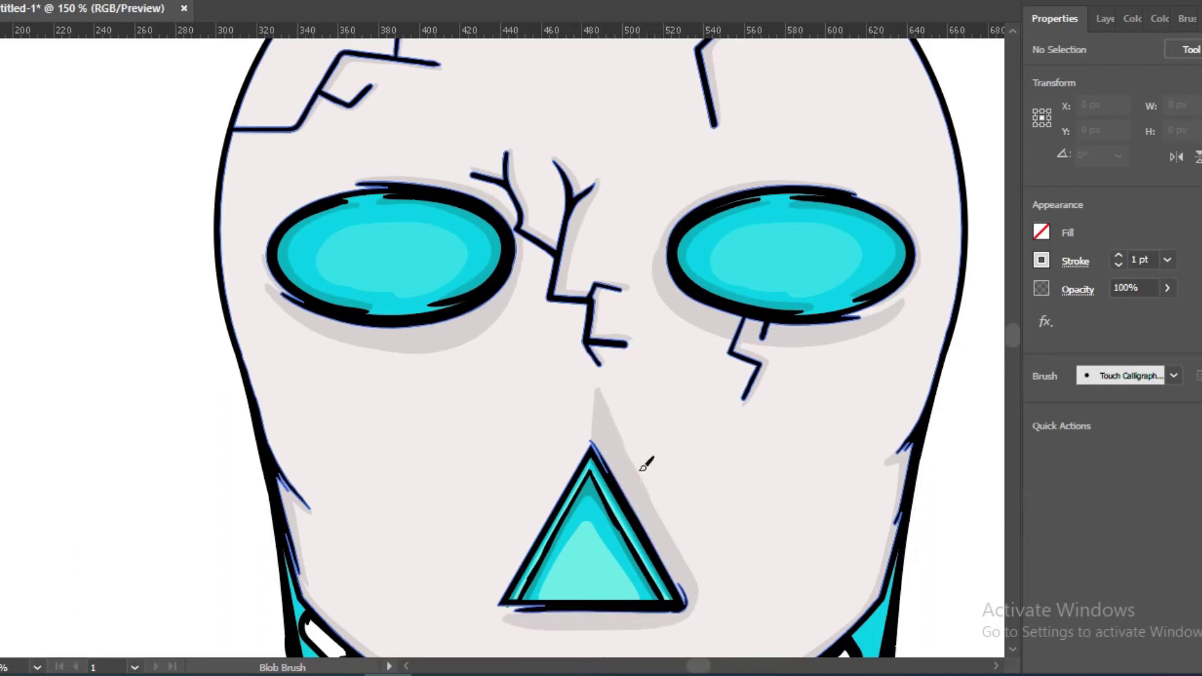
Zoom in on the mouth and paint three small grey stitches below its right side.
key("ctrl+minus")
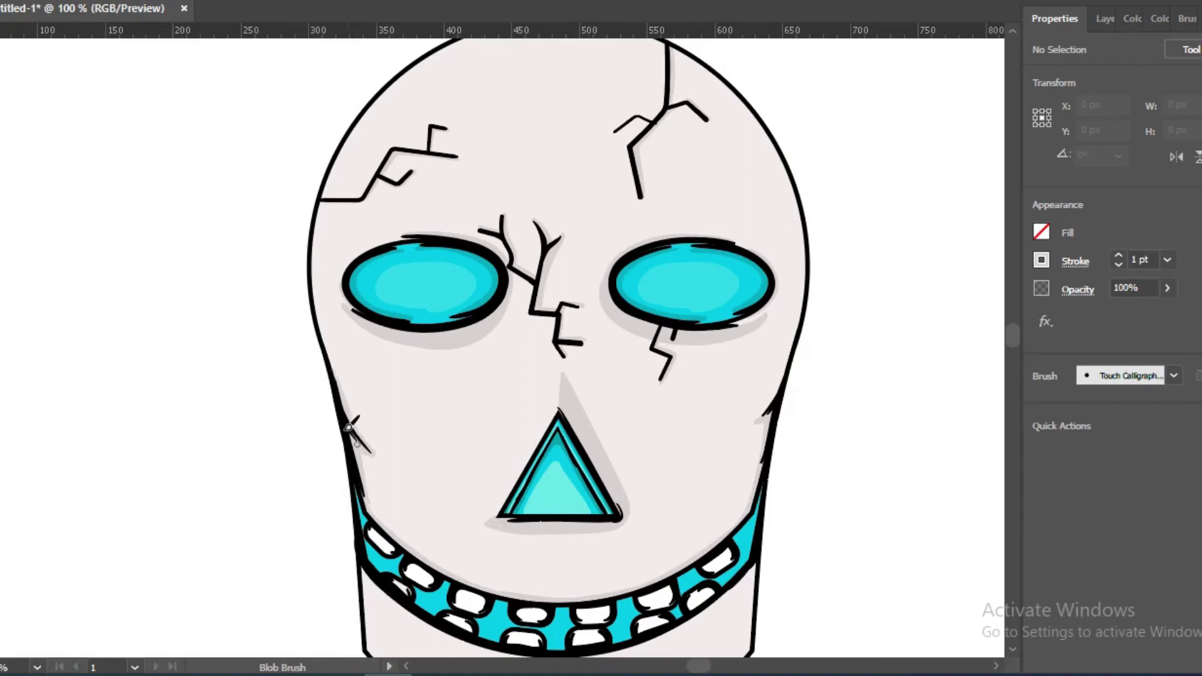
left_click_drag(731, 492, 724, 337)
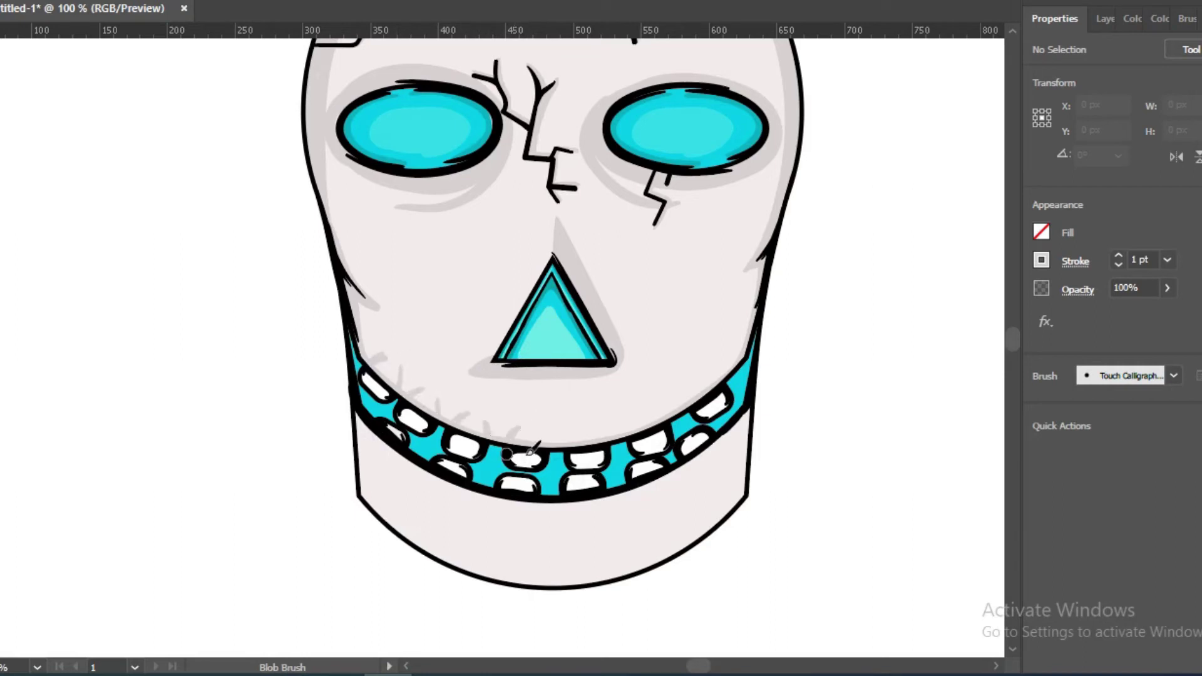
key("ctrl+minus")
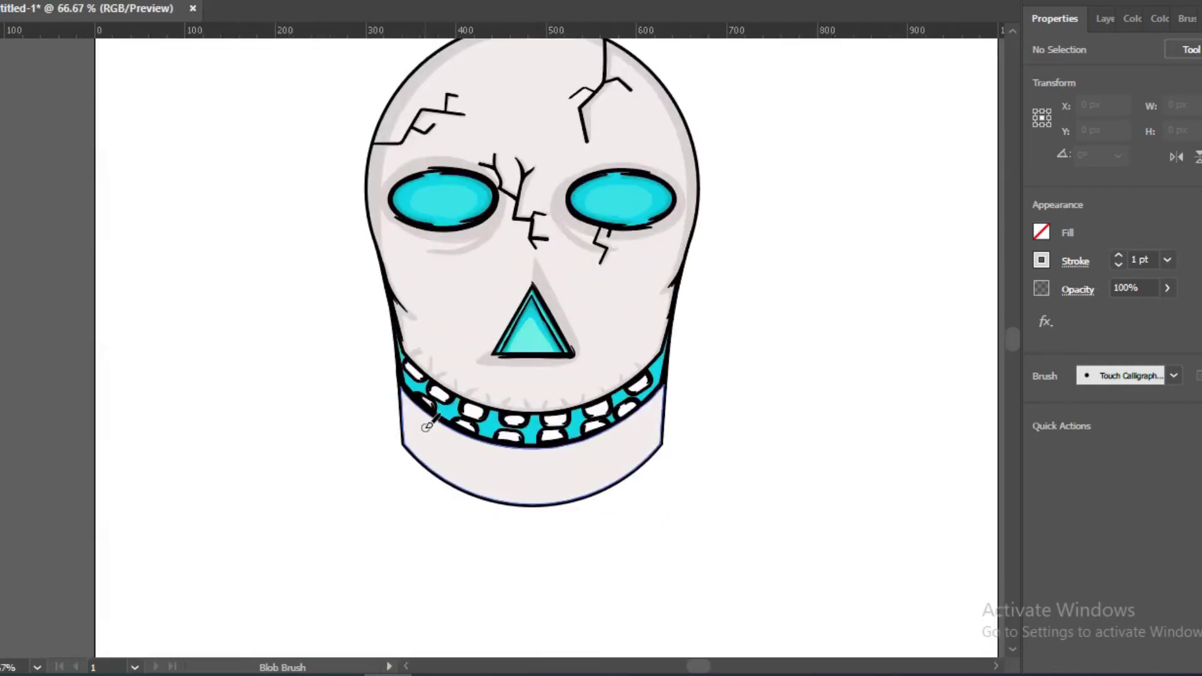
key("ctrl+plus")
key("ctrl+plus")
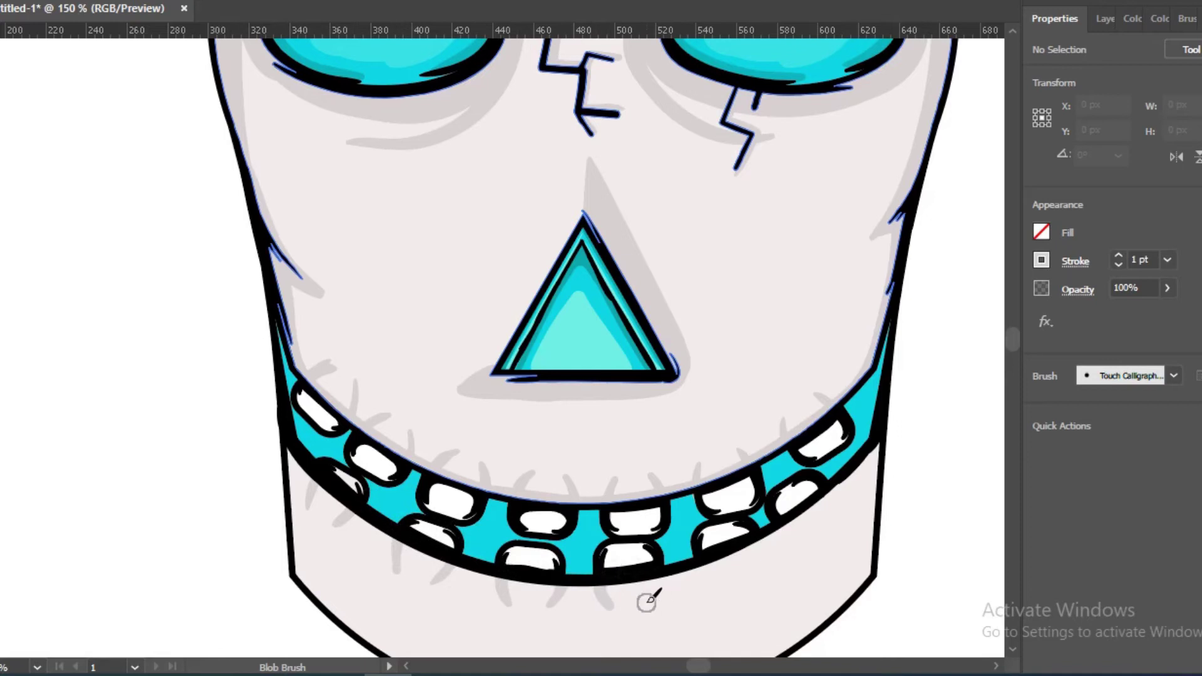
left_click_drag(714, 550, 695, 590)
left_click_drag(762, 542, 748, 573)
left_click_drag(802, 518, 793, 528)
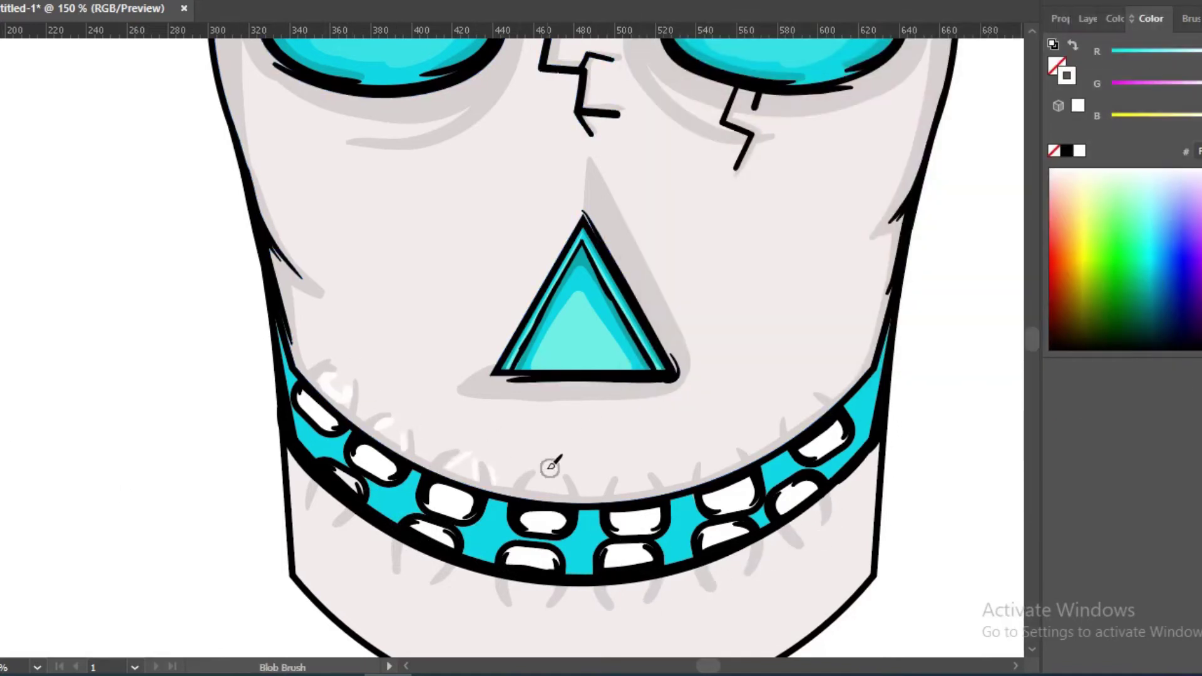
Paint a white shine stroke along the chin and a grey shading stroke beneath it.
key("v")
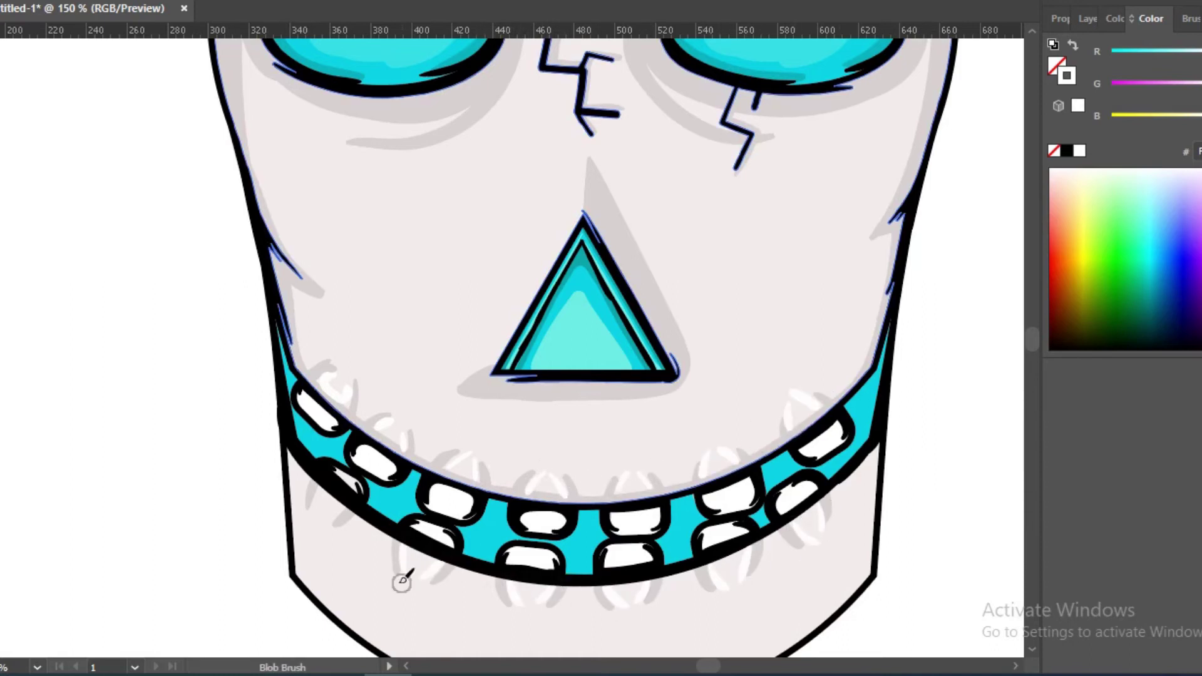
key("v")
left_click(836, 404)
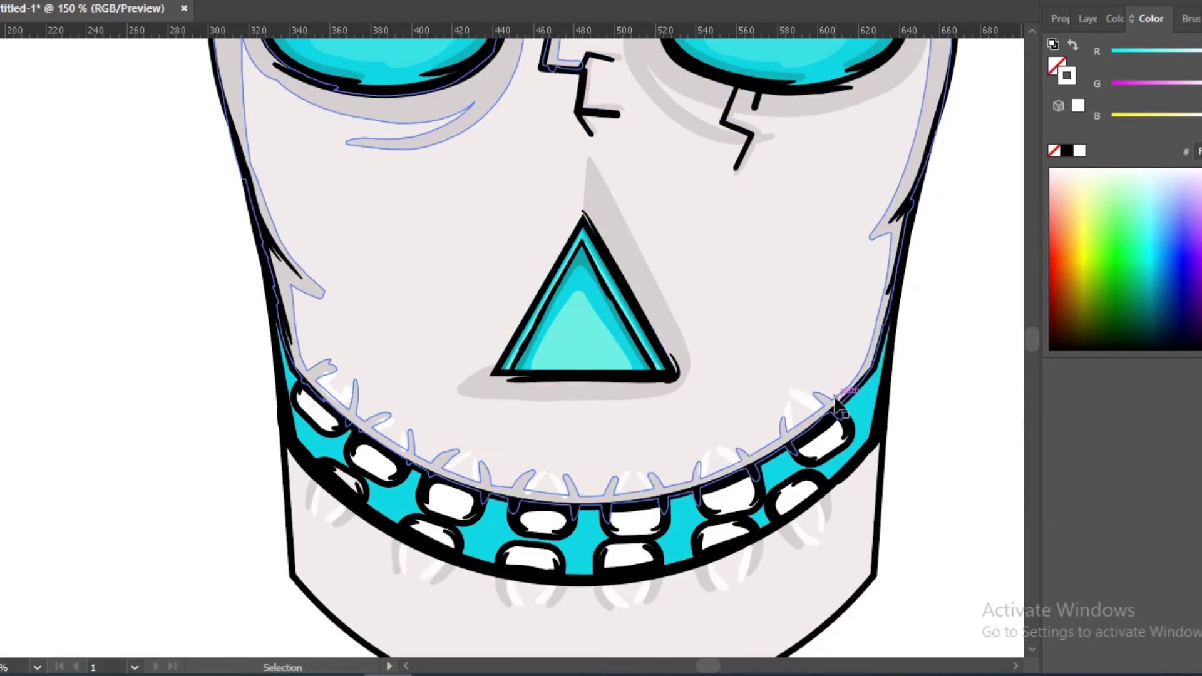
scroll(443, 434, "down", 3)
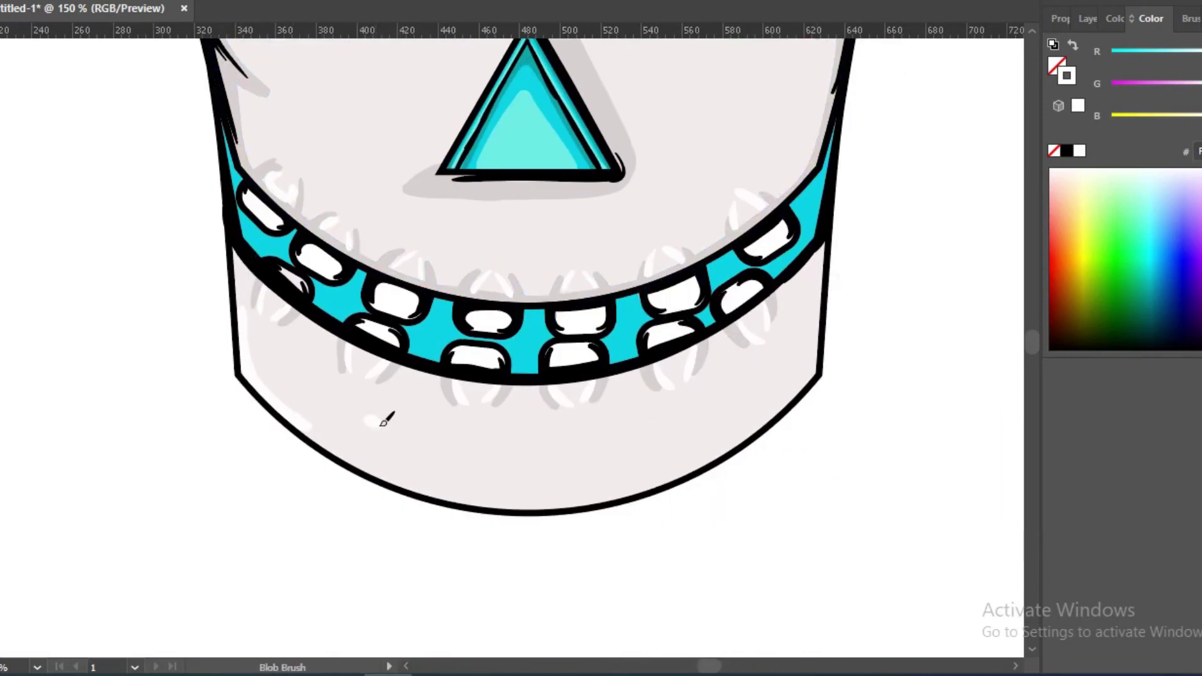
left_click_drag(733, 407, 382, 425)
left_click(756, 362, "ctrl")
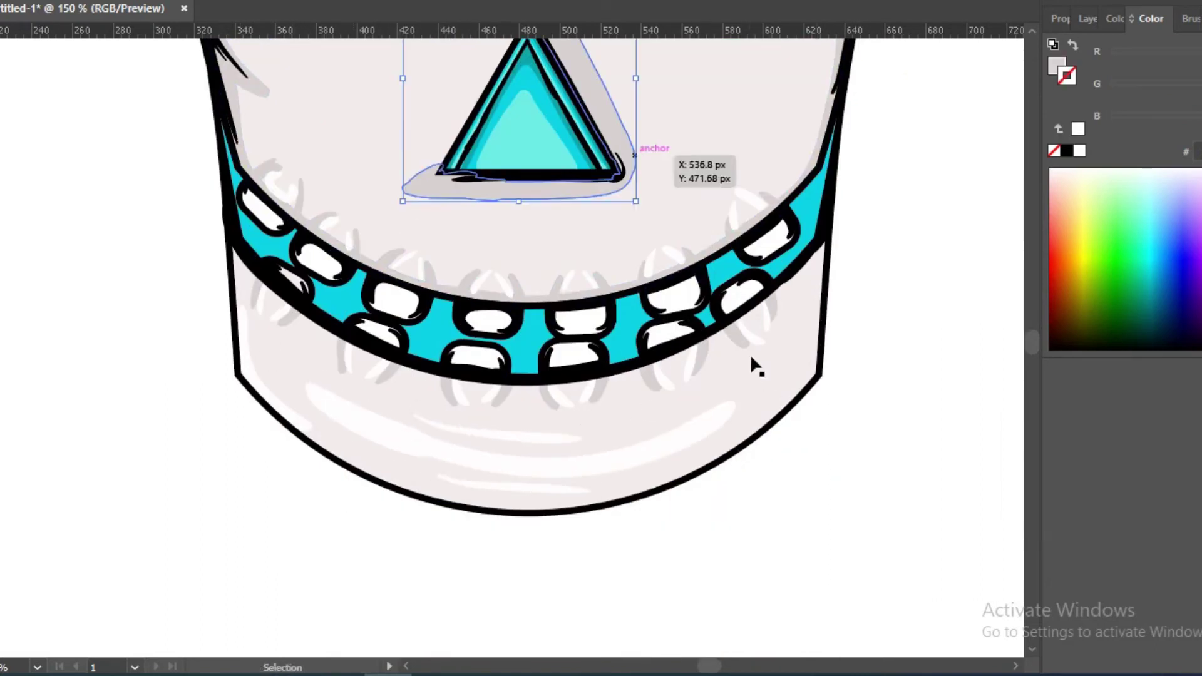
mouse_move(818, 322)
left_mouse_down()
mouse_move(358, 451)
mouse_move(761, 416)
left_mouse_up()
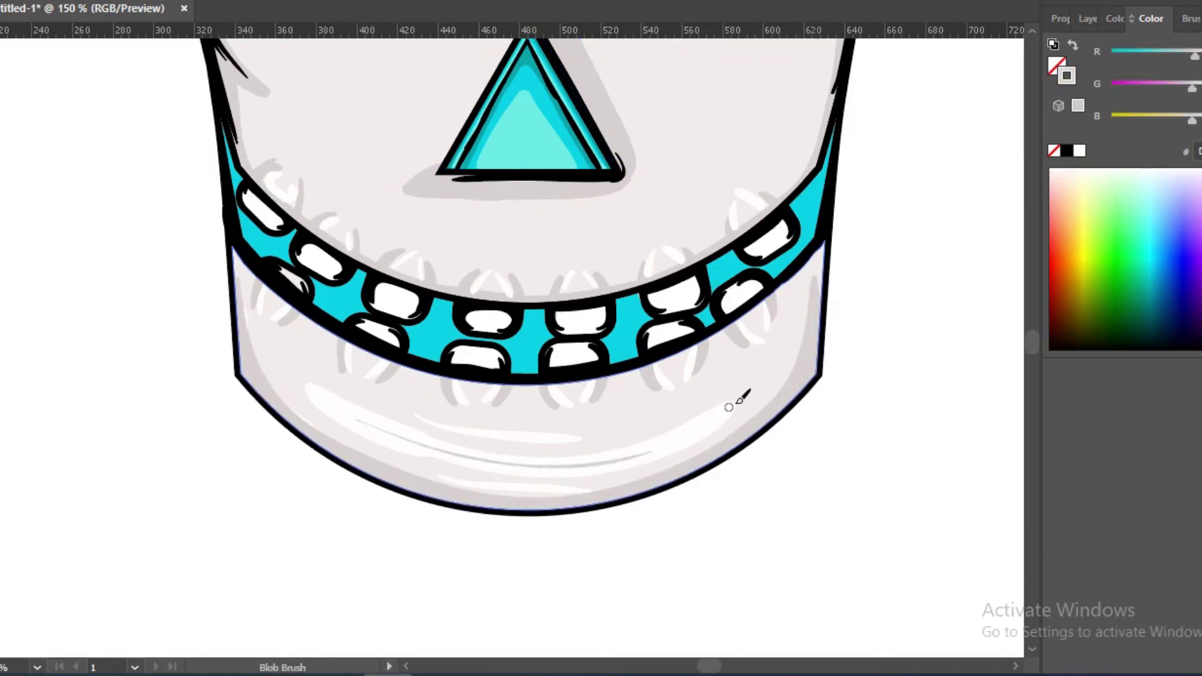
Reshape and extend the grey shadow under the nose triangle, then fit the artwork in view.
scroll(434, 182, "up", 5)
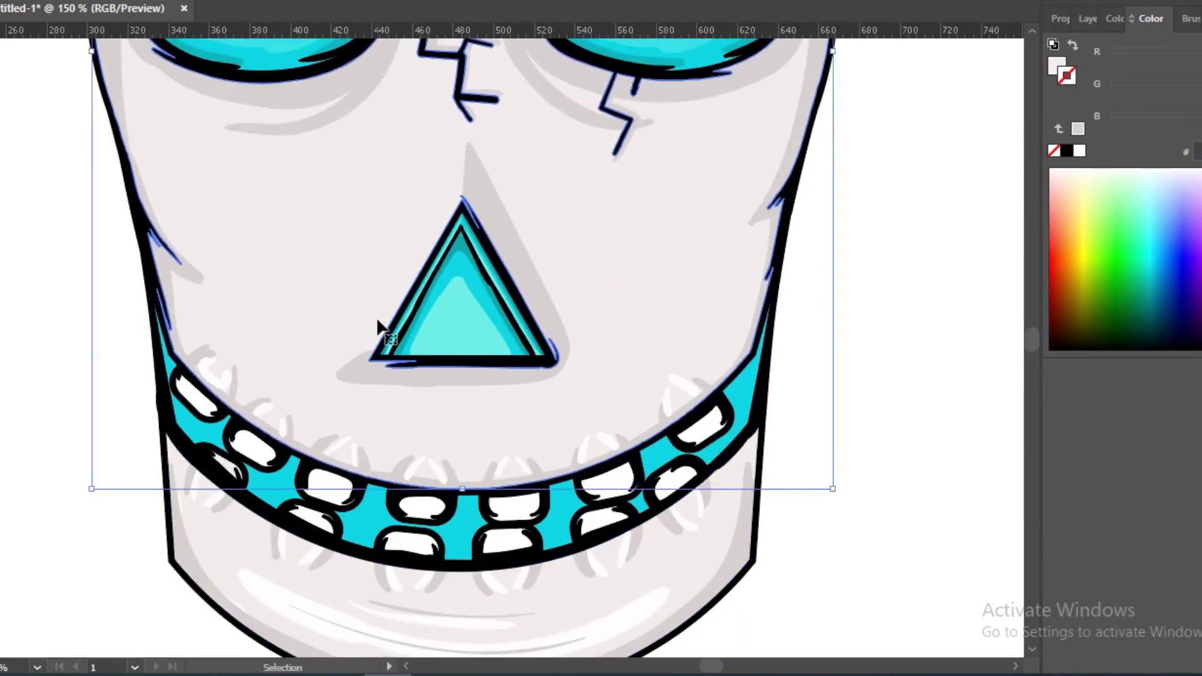
left_click_drag(365, 377, 567, 375)
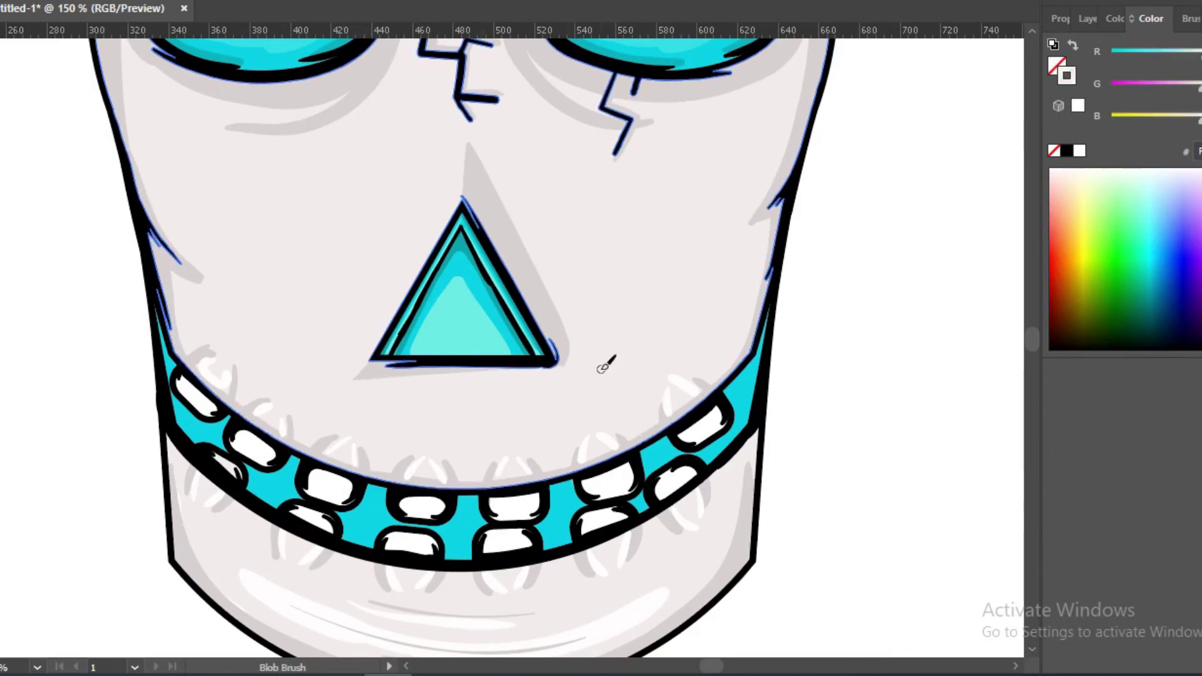
left_click_drag(357, 377, 578, 391)
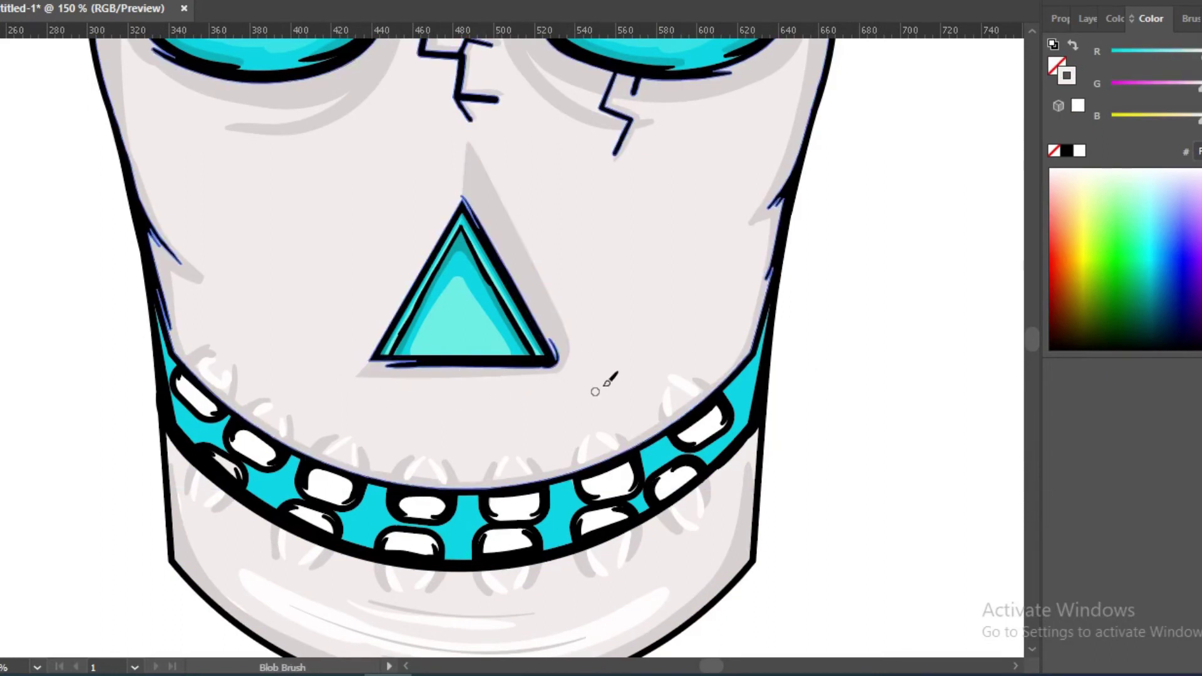
key("ctrl+0")
Select and deselect the jaw and skull shapes, zooming back in on the skull.
key("v")
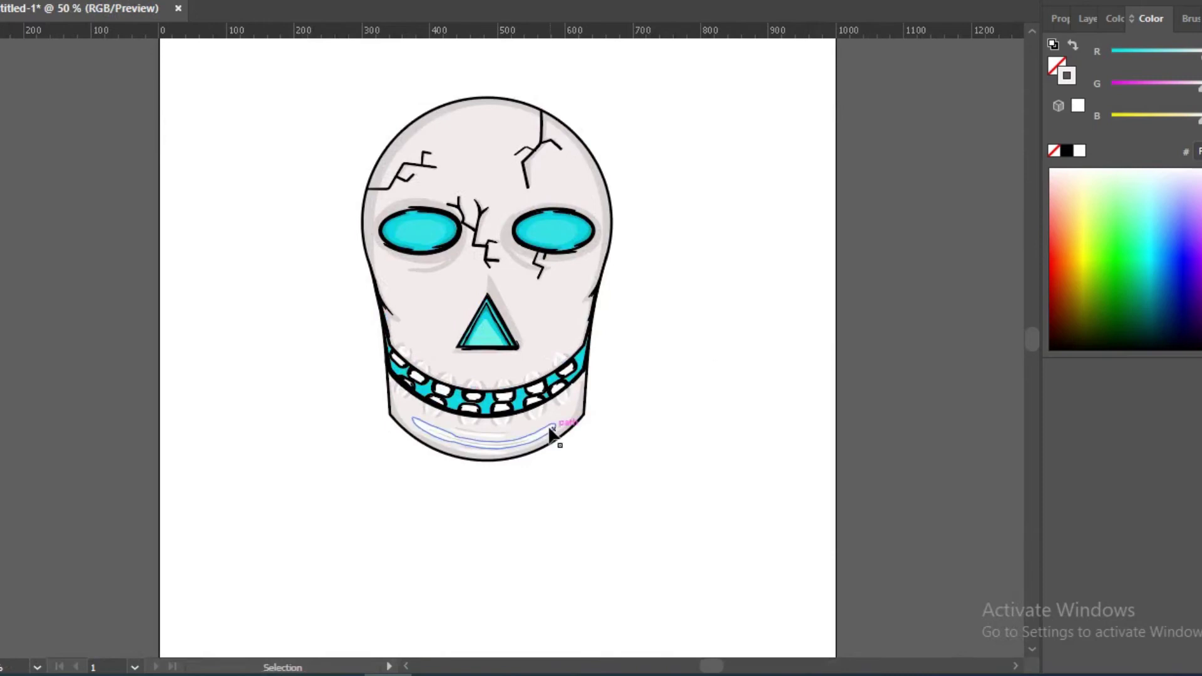
left_click(551, 432)
left_click(759, 504)
key("ctrl+plus")
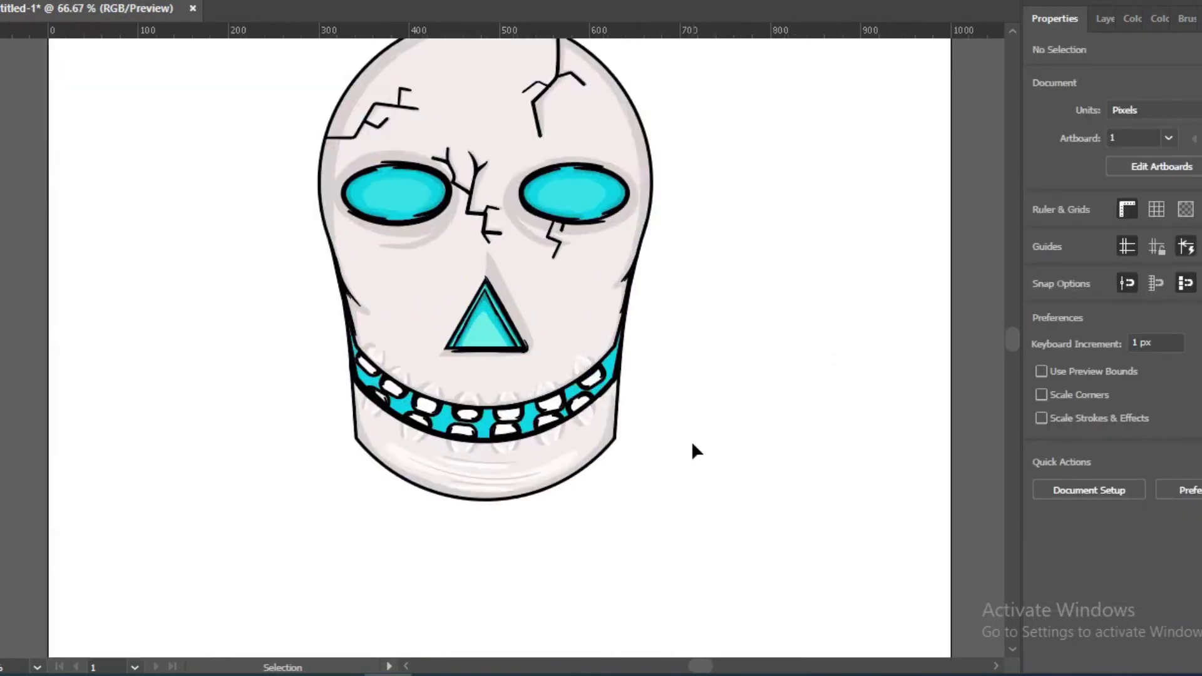
key("ctrl+plus")
left_click(478, 491)
left_click(99, 509)
Switch to the black Blob Brush and try a drip stroke, then undo it.
key("F6")
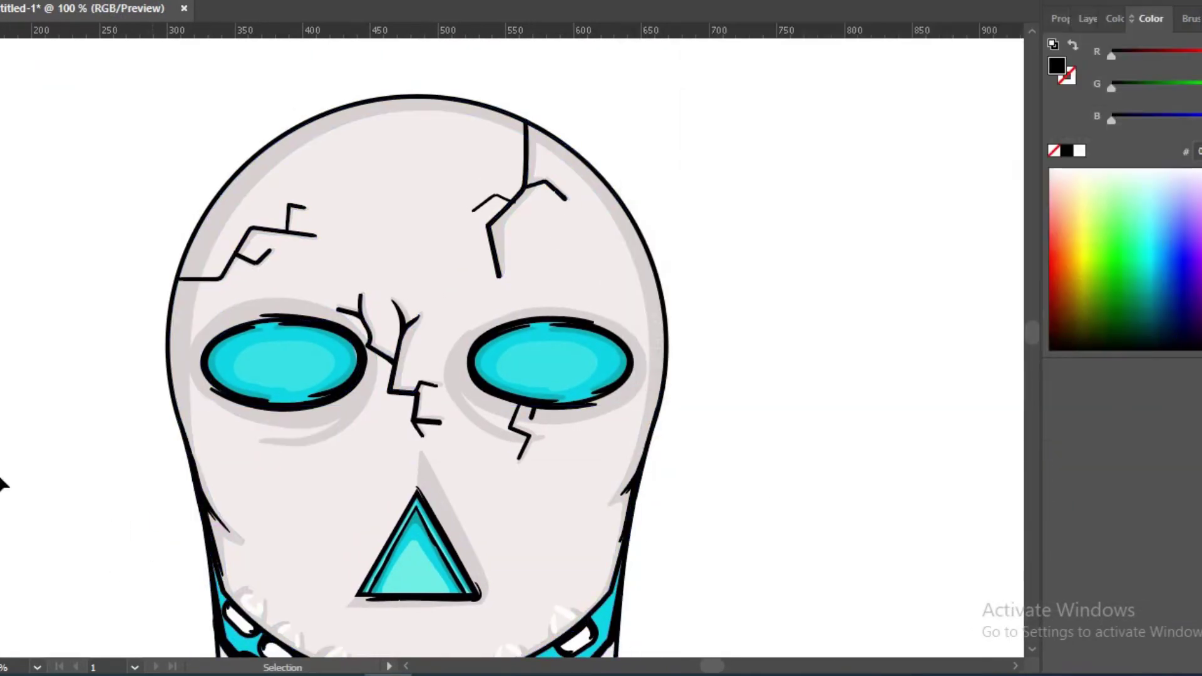
key("shift+b")
scroll(585, 397, "down", 2)
scroll(585, 397, "right", 3)
left_click_drag(507, 196, 540, 195)
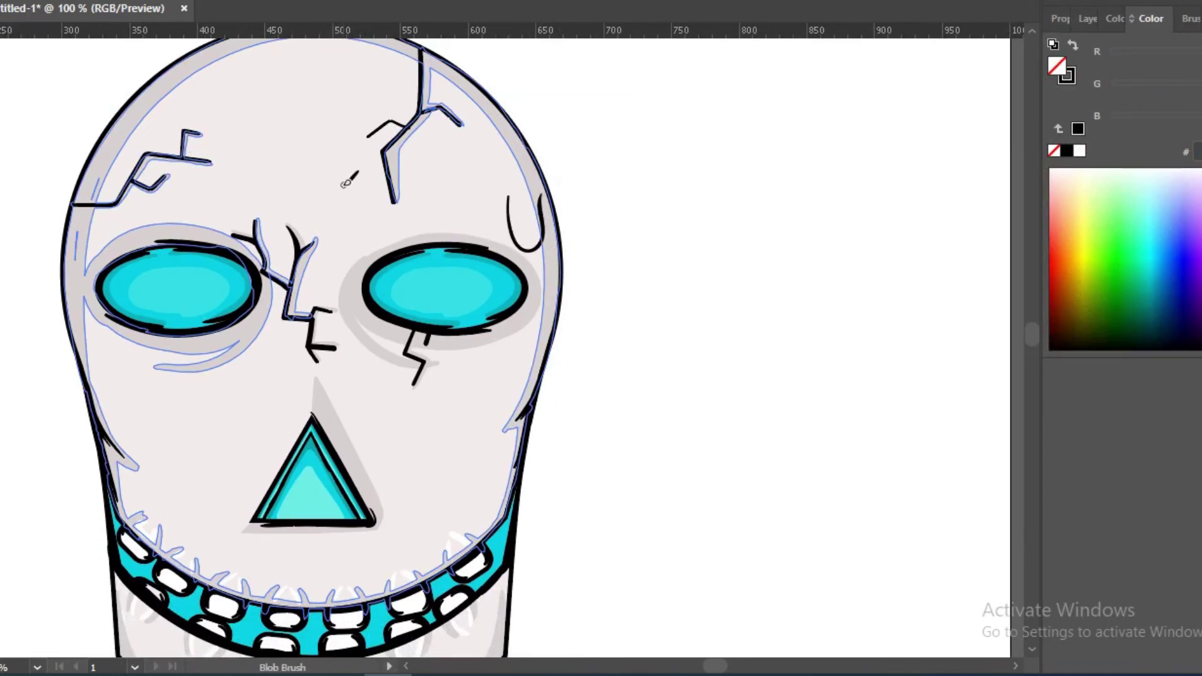
key("ctrl+z")
Create a new layer for the drips, testing and undoing a few strokes on it.
key("F7")
key("ctrl+l")
left_click_drag(481, 195, 498, 207)
key("ctrl+z")
scroll(279, 188, "up", 2)
scroll(279, 188, "left", 1)
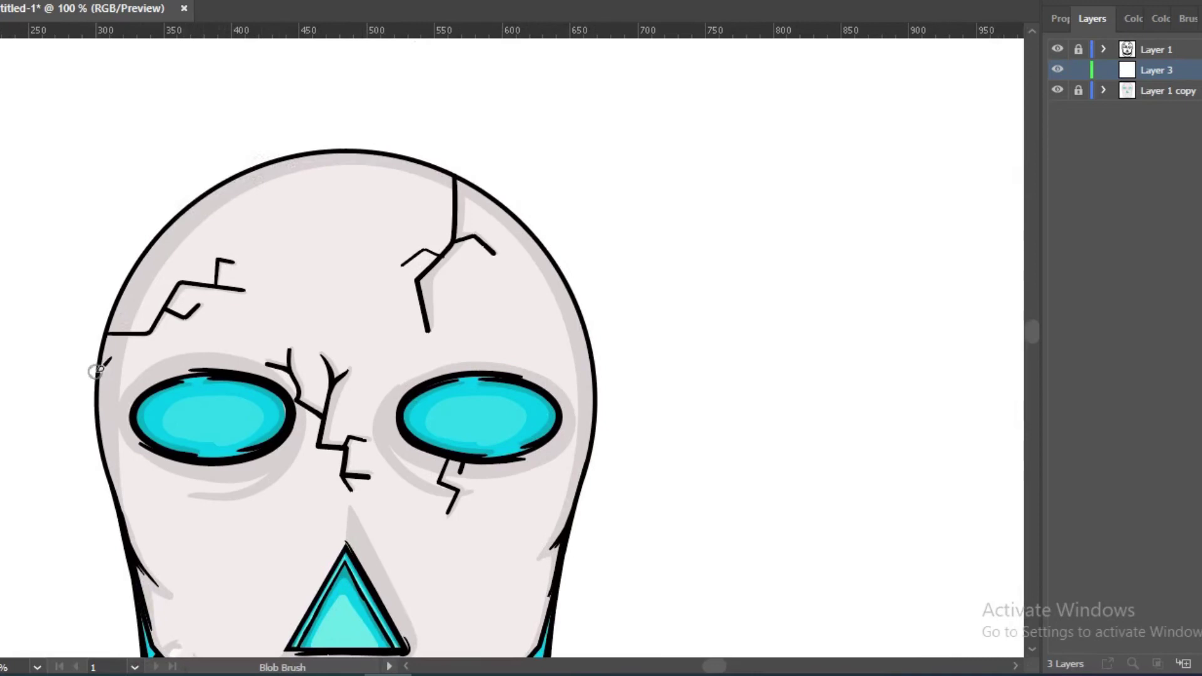
left_click_drag(96, 374, 128, 378)
scroll(228, 260, "down", 4)
scroll(146, 360, "up", 1)
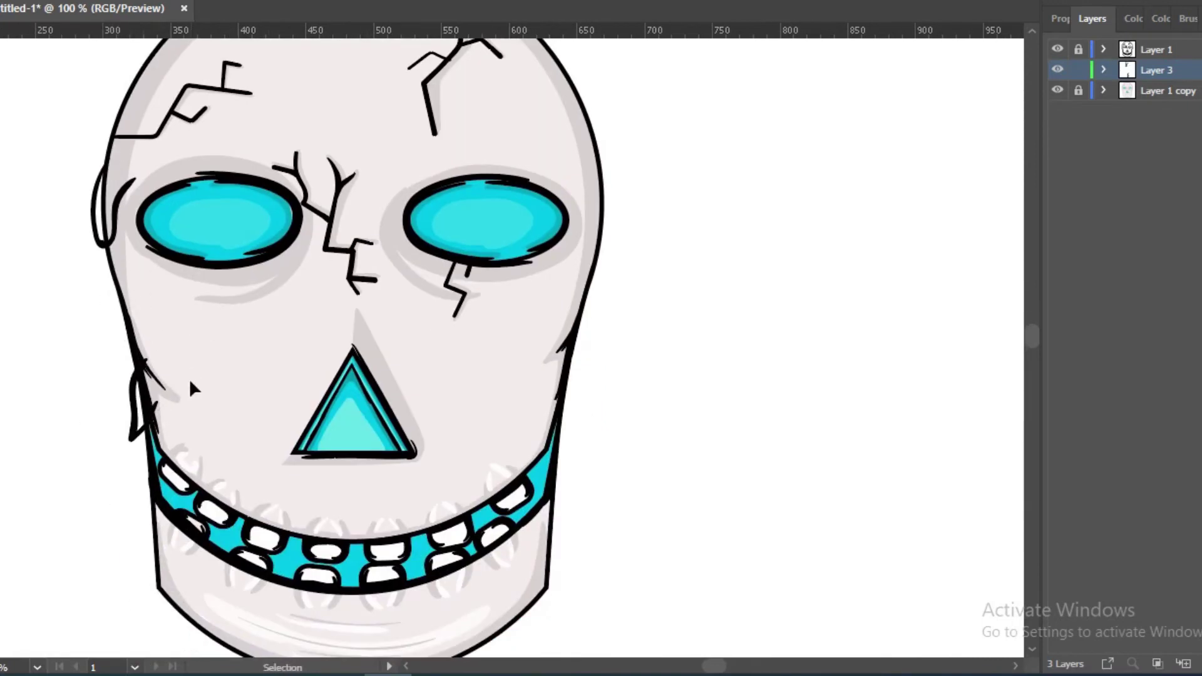
scroll(280, 383, "down", 3)
scroll(280, 383, "left", 1)
key("ctrl+z")
key("ctrl+z")
Draw black U-shaped drips above and below both eyes.
left_click_drag(534, 216, 592, 207)
left_click_drag(293, 186, 359, 189)
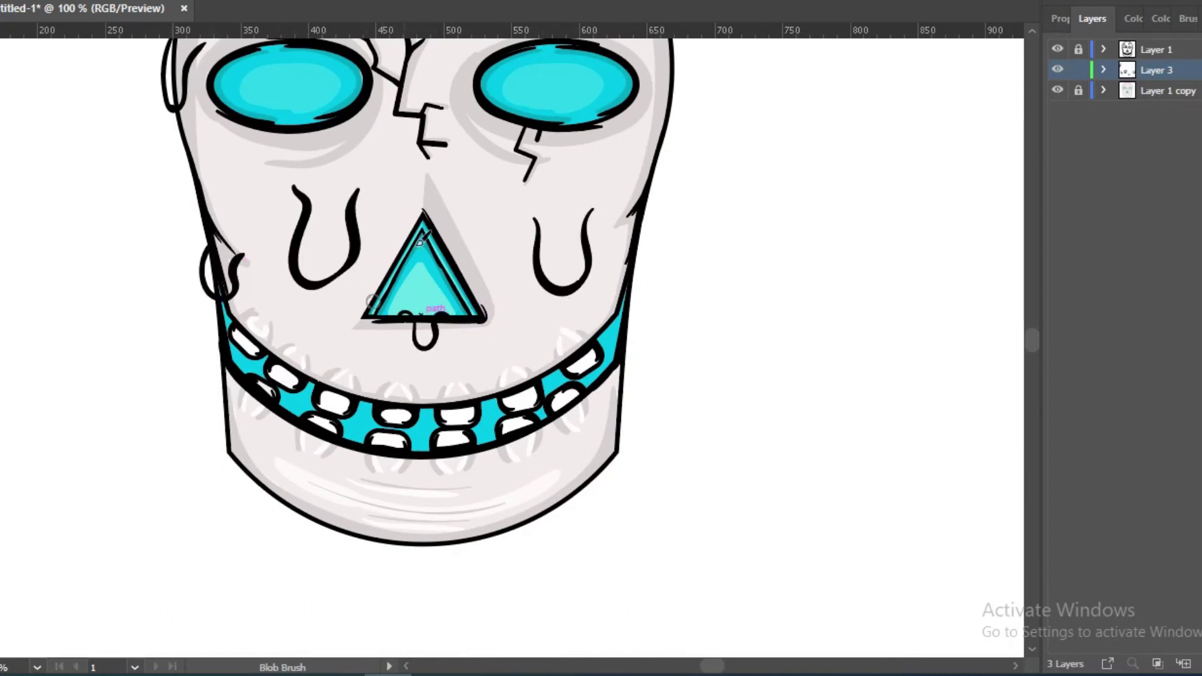
scroll(373, 302, "up", 4)
left_click_drag(279, 69, 369, 64)
scroll(365, 308, "up", 3)
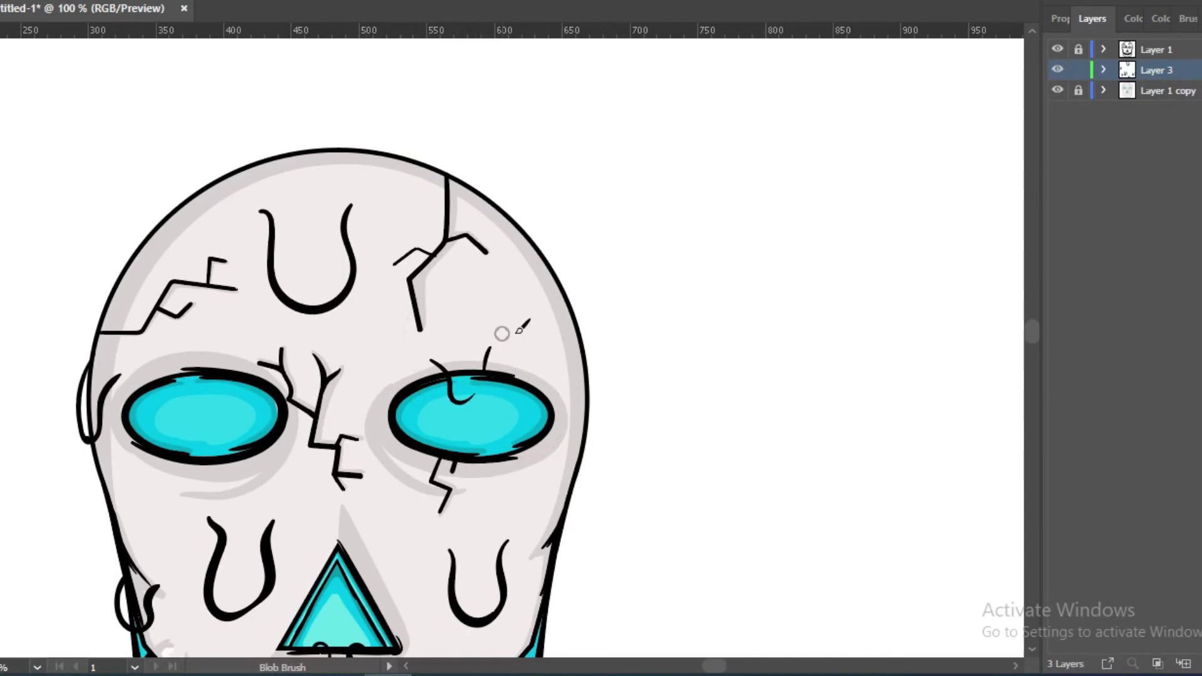
left_click_drag(419, 363, 487, 352)
left_click_drag(495, 448, 545, 442)
left_click_drag(242, 430, 287, 432)
left_click_drag(161, 467, 215, 483)
Draw a large black ear-shaped drip loop with an inner curve on the right side.
scroll(376, 376, "down", 5)
left_click_drag(498, 88, 501, 150)
key("ctrl+z")
left_click_drag(488, 88, 504, 228)
left_click_drag(483, 135, 495, 226)
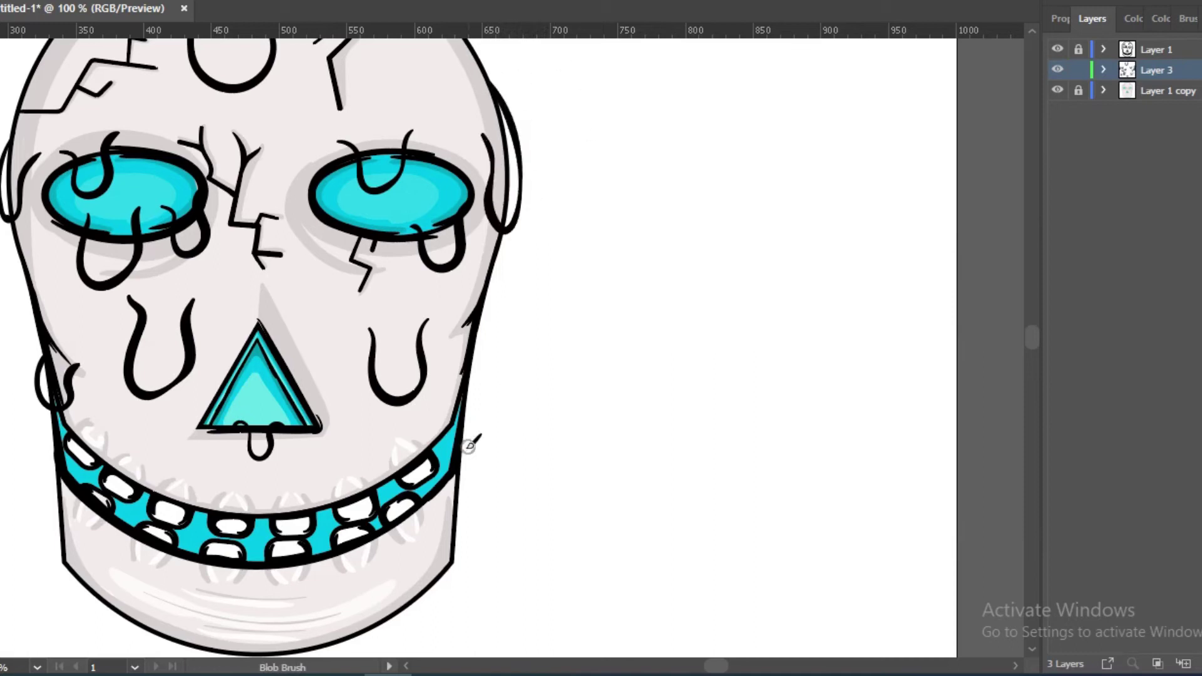
Draw black drips over the teeth, along the lower-left edge and hanging below the chin.
left_click_drag(440, 515, 460, 567)
scroll(460, 567, "down", 5)
left_click_drag(483, 407, 508, 379)
left_click_drag(407, 376, 411, 417)
left_click_drag(295, 376, 306, 414)
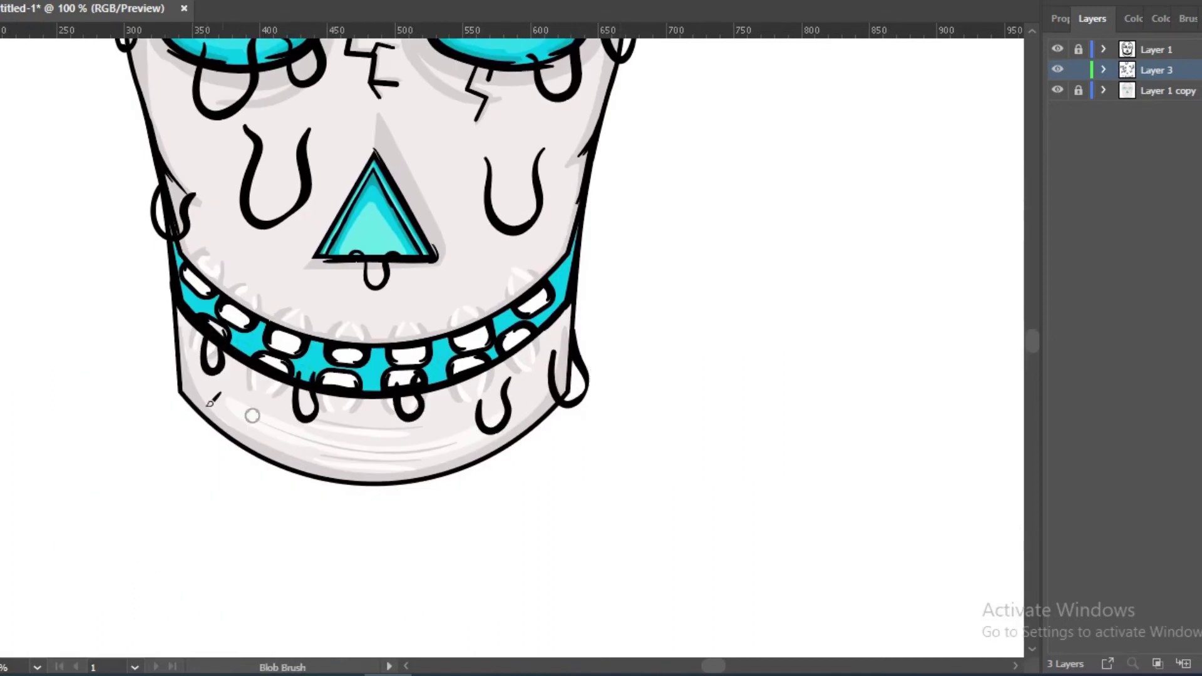
left_click_drag(174, 376, 197, 396)
left_click_drag(269, 432, 326, 440)
left_click_drag(404, 456, 443, 459)
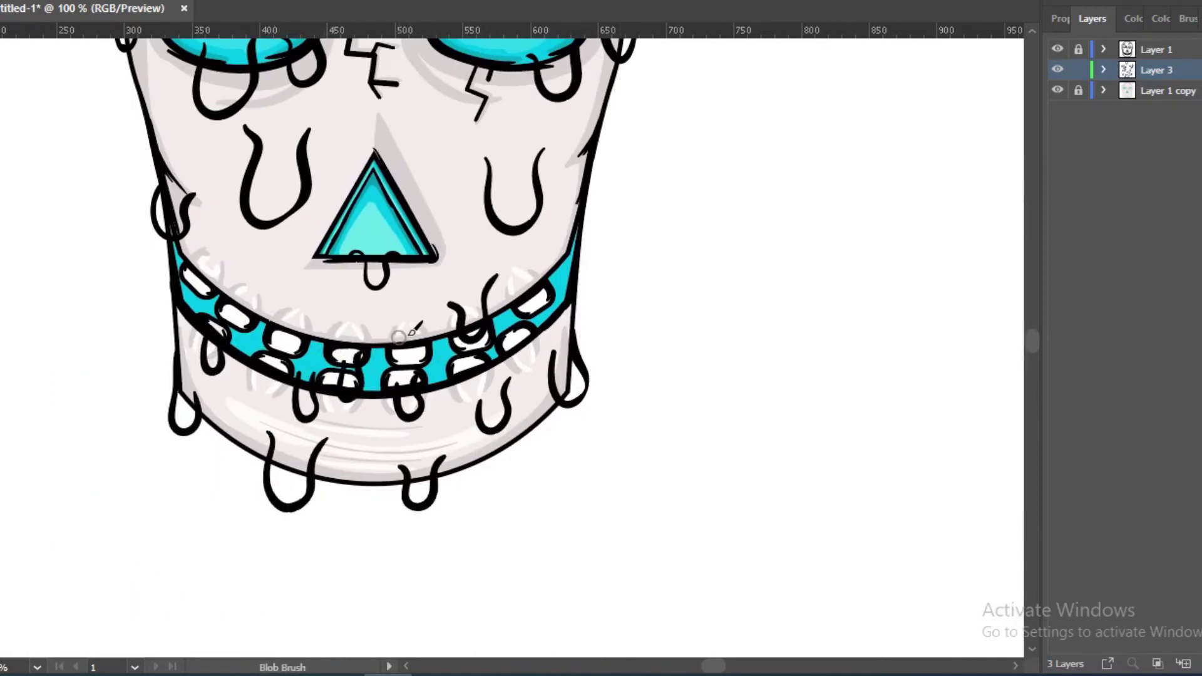
scroll(274, 348, "up", 5)
left_click_drag(300, 410, 332, 414)
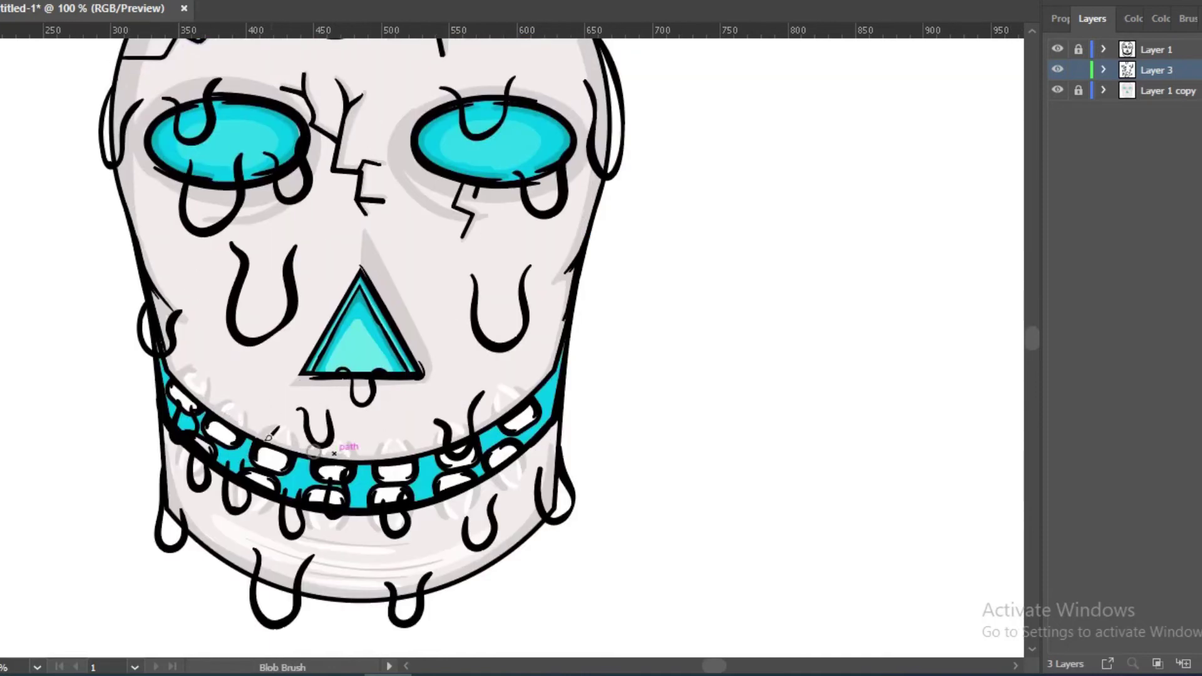
left_click_drag(238, 438, 247, 395)
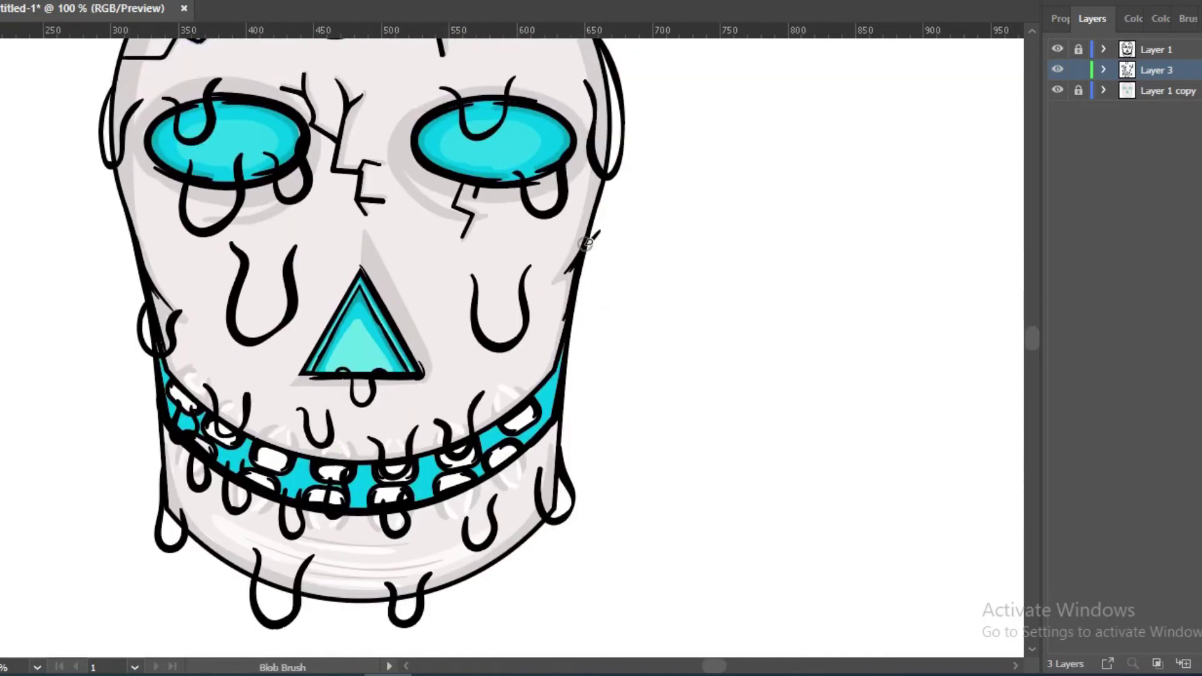
Add drips on the skull's right edge and both sides of the nose triangle, deleting a stray one.
left_click_drag(570, 338, 567, 396)
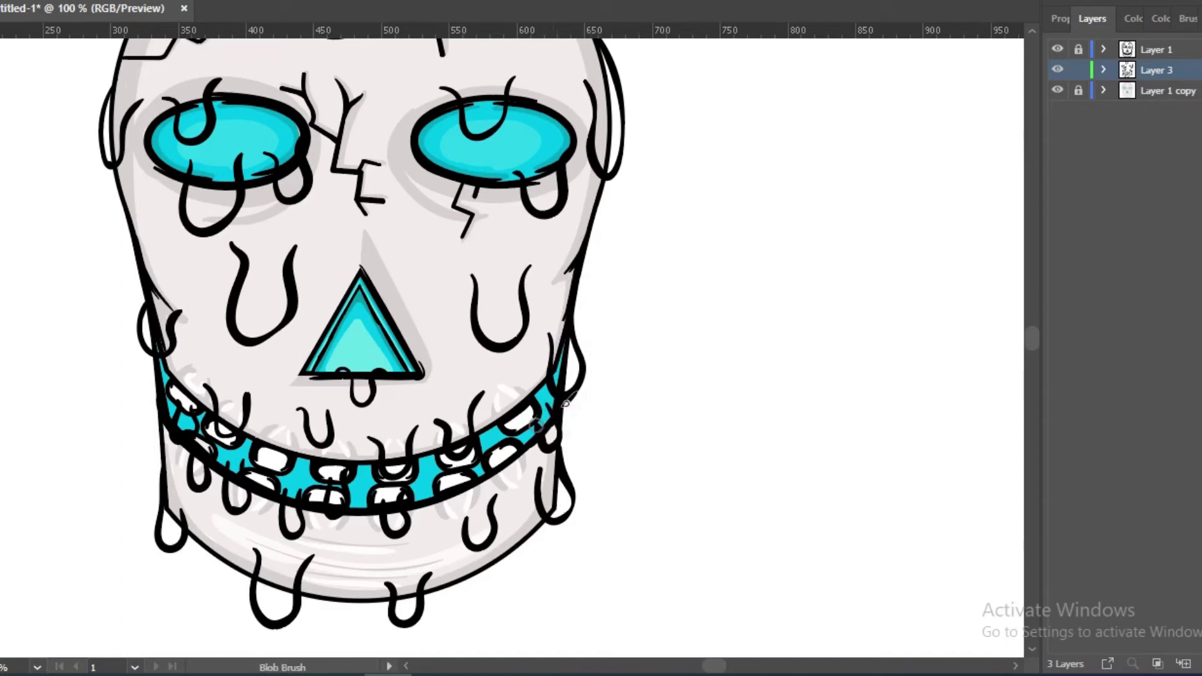
left_click_drag(332, 288, 352, 283)
left_click_drag(266, 363, 291, 360)
key("v")
key("Delete")
key("shift+b")
left_click_drag(380, 295, 407, 313)
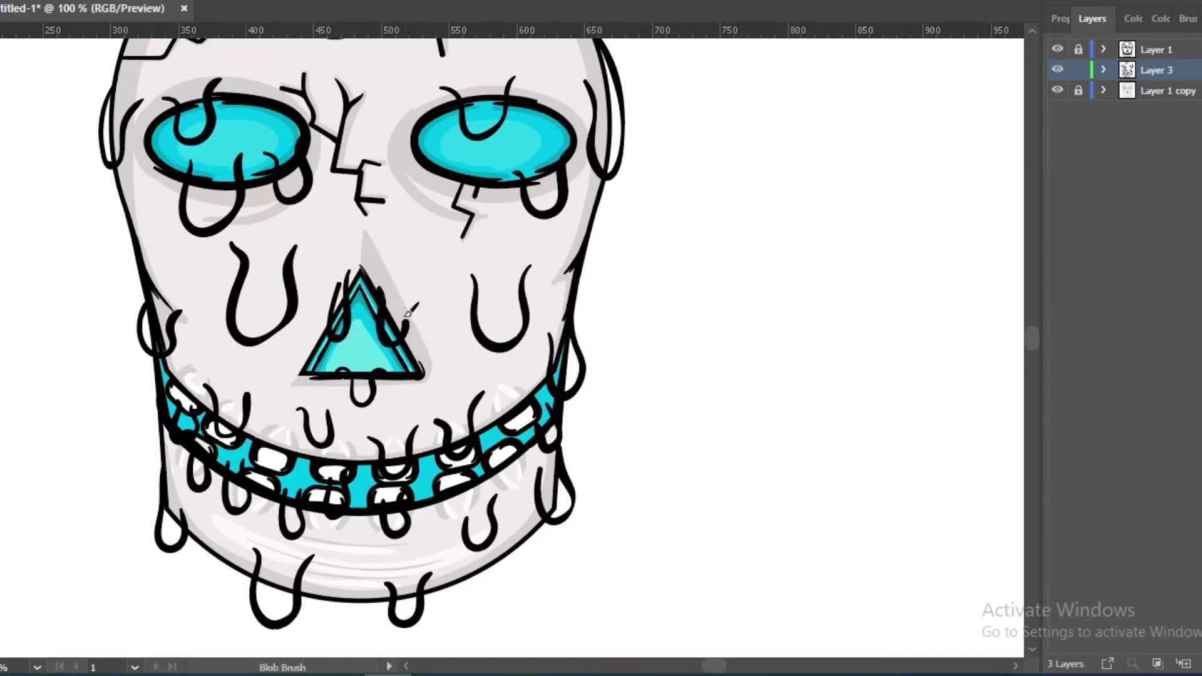
Add Layer 4 directly under Layer 3 and make it the painting layer.
left_click(1184, 664)
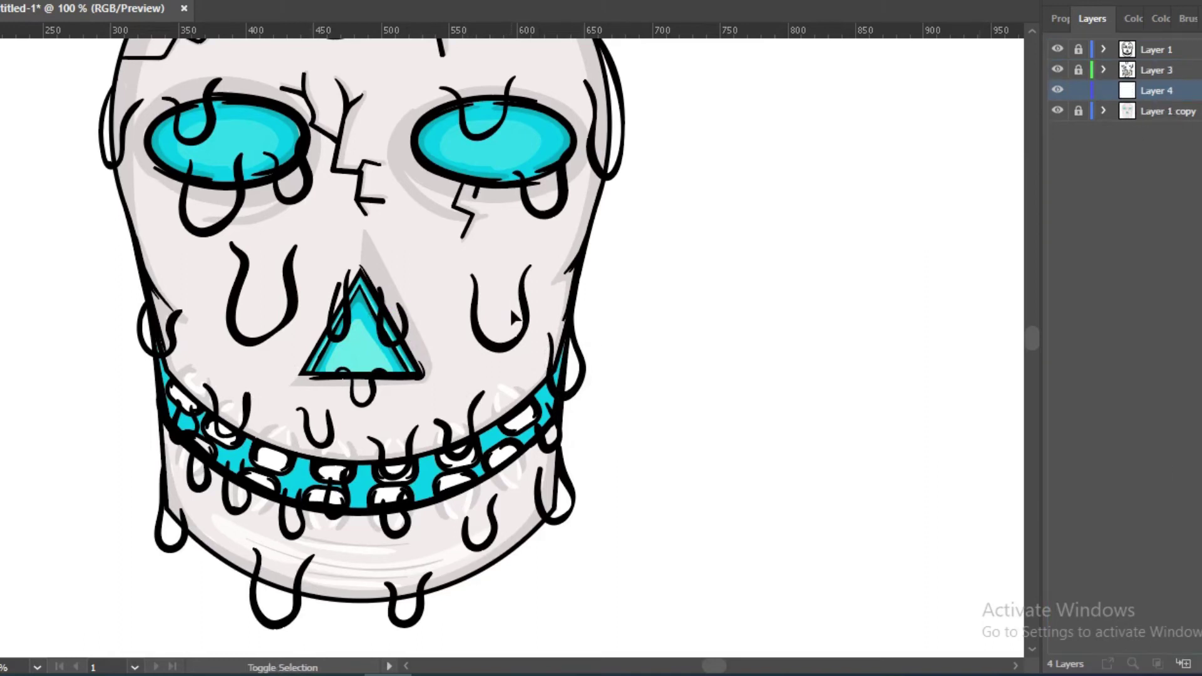
scroll(385, 322, "up", 1)
scroll(385, 322, "up", 1)
left_click(1155, 71)
mouse_move(1155, 91)
left_mouse_down()
mouse_move(1152, 47)
mouse_move(1163, 73)
left_mouse_up()
left_click(1079, 91)
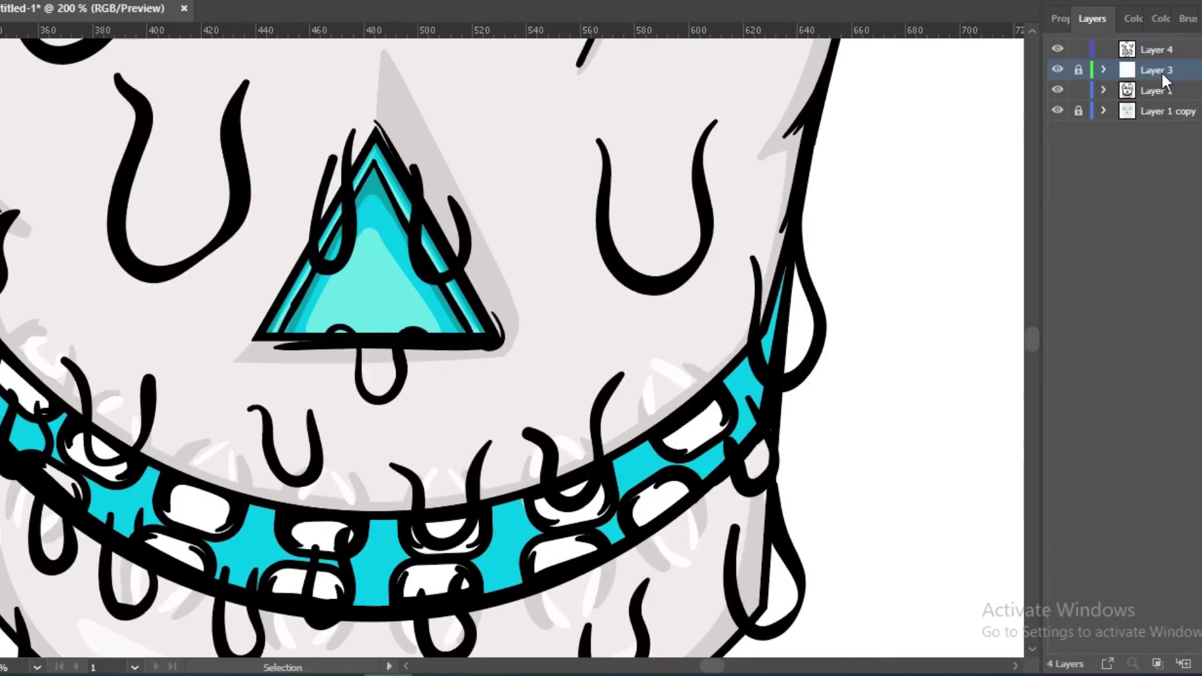
left_click(1078, 90)
left_click(1078, 111)
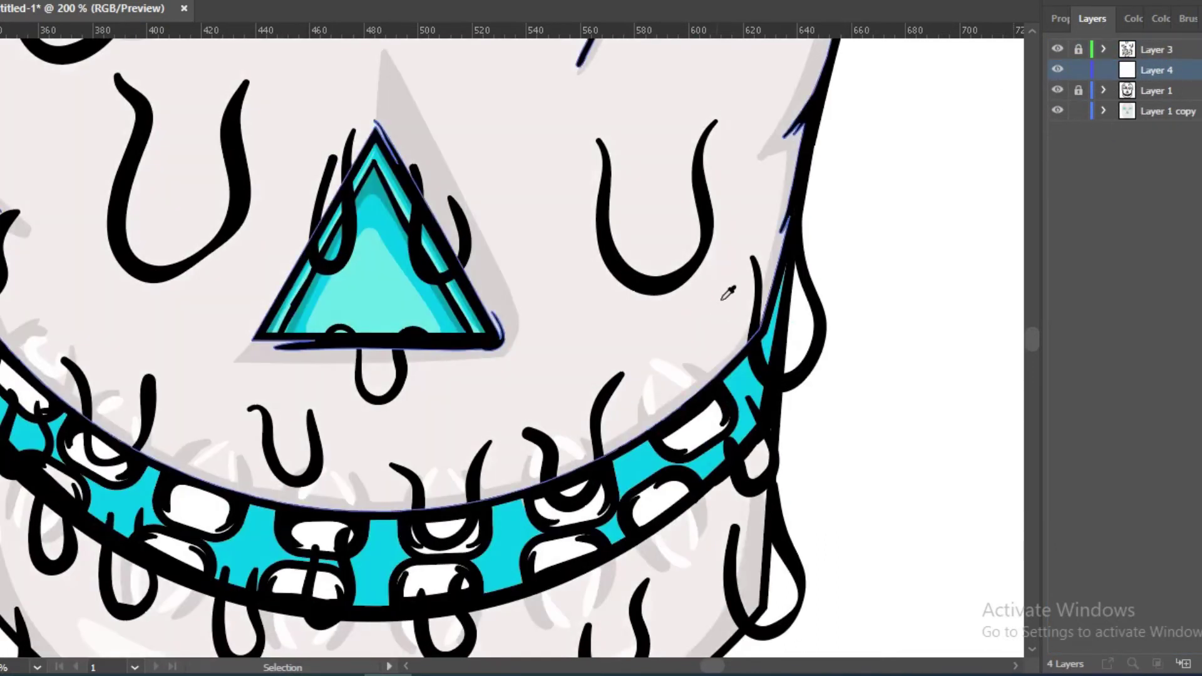
Paint white highlights near the nose, over the right eye, and on the mouth and right-side drips.
left_click_drag(438, 181, 442, 270)
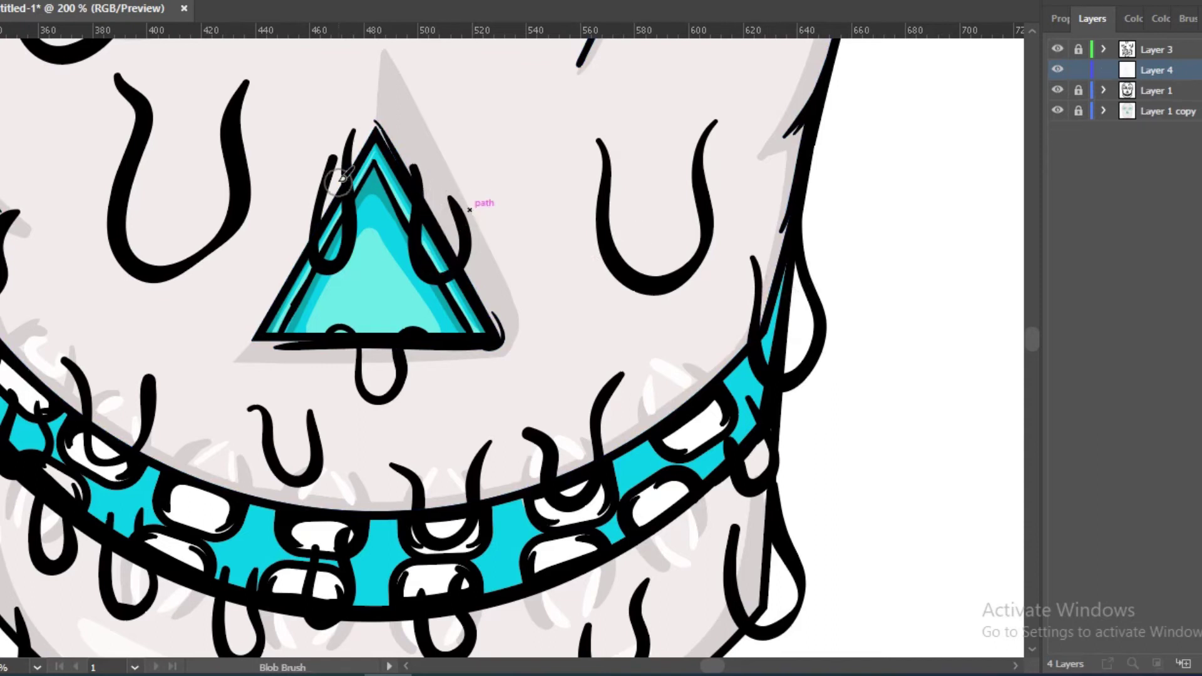
mouse_move(136, 308)
left_mouse_down()
mouse_move(483, 414)
mouse_move(157, 652)
left_mouse_up()
left_click_drag(376, 438, 254, 355)
mouse_move(482, 220)
left_mouse_down()
mouse_move(551, 213)
mouse_move(519, 299)
left_mouse_up()
left_click_drag(647, 486, 647, 236)
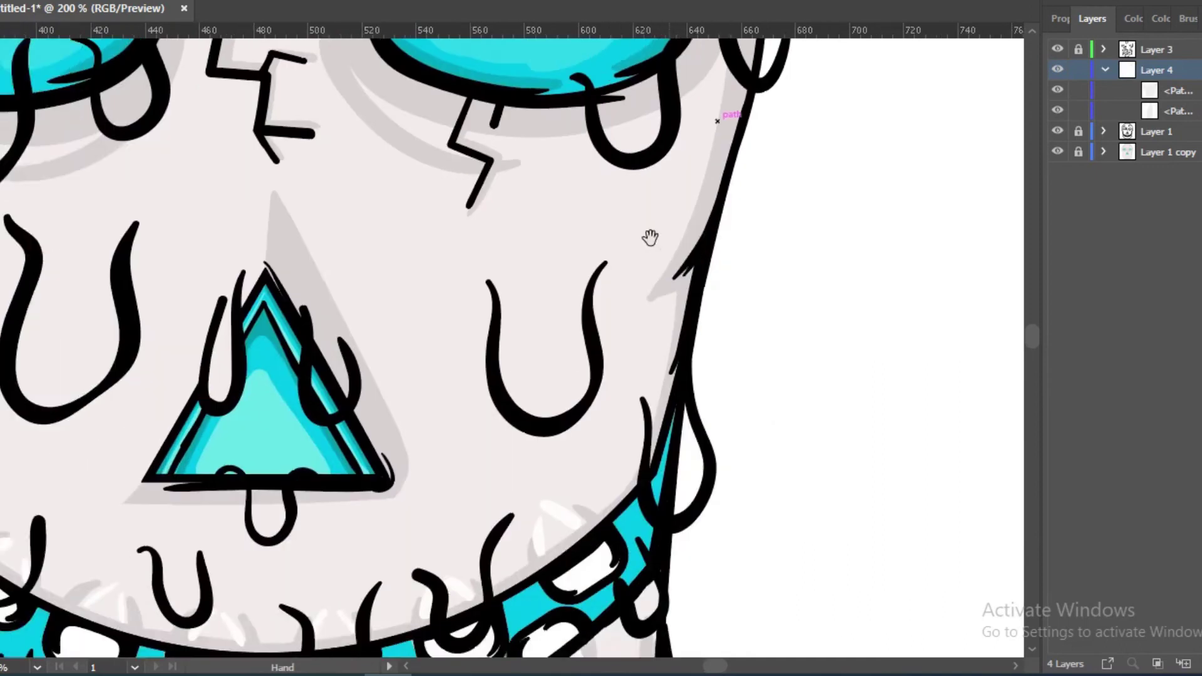
left_click_drag(188, 564, 477, 308)
left_click_drag(655, 382, 701, 338)
left_click_drag(777, 347, 814, 298)
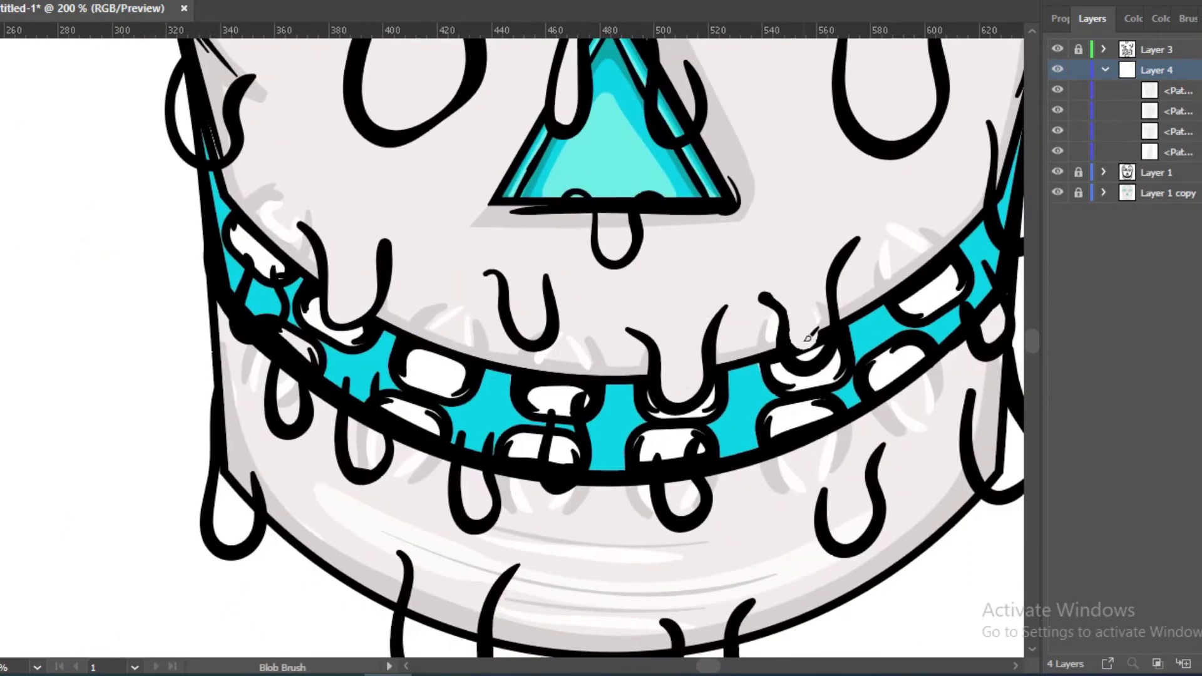
left_click_drag(188, 376, 626, 463)
mouse_move(579, 313)
left_mouse_down()
mouse_move(590, 161)
mouse_move(596, 253)
left_mouse_up()
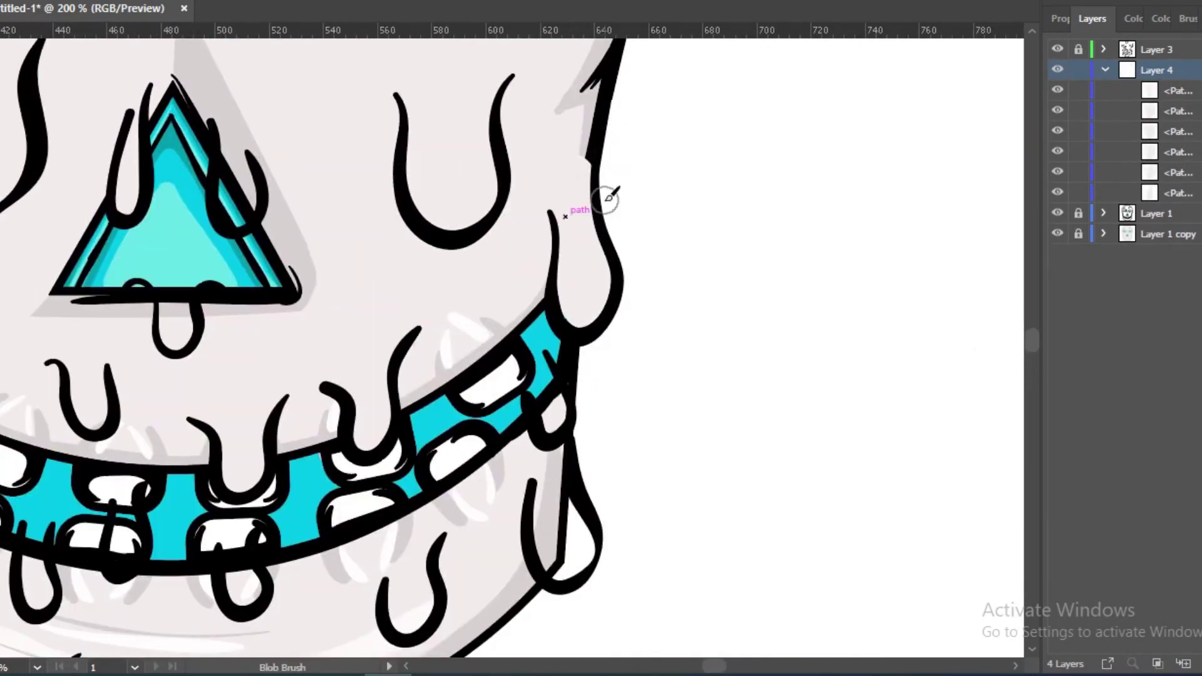
left_click_drag(596, 164, 612, 248)
Fill the left and right jaw drips with white, redoing the right one.
scroll(447, 379, "down", 10)
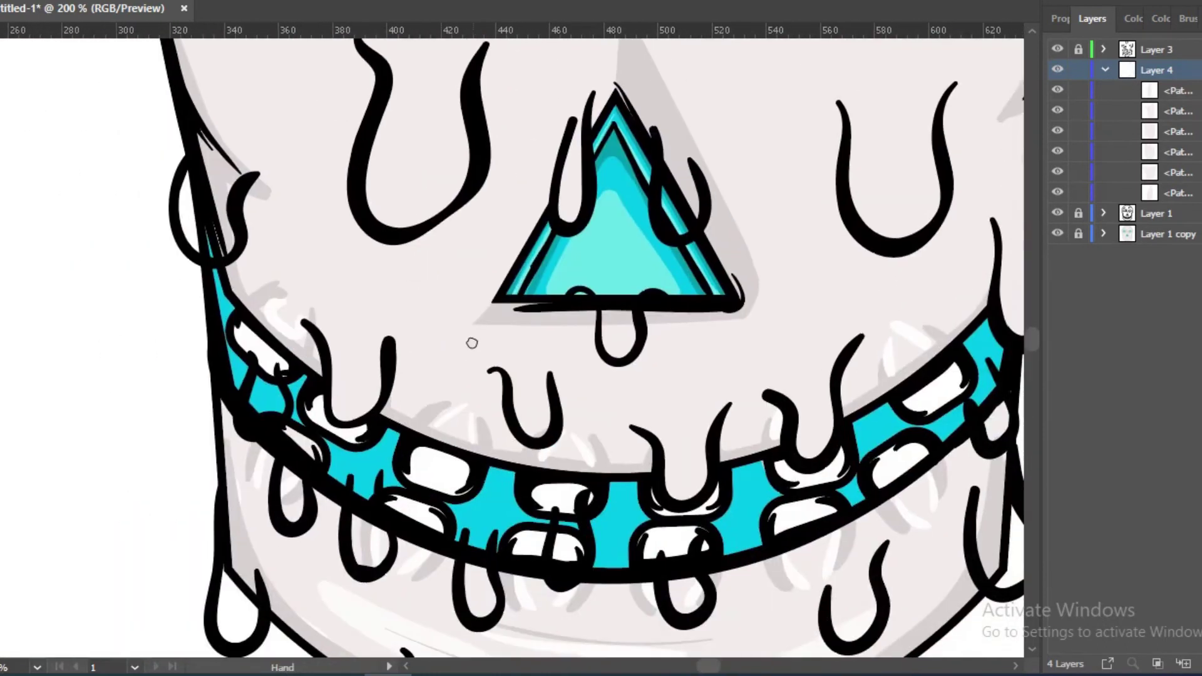
scroll(469, 341, "down", 5)
left_click_drag(776, 188, 802, 263)
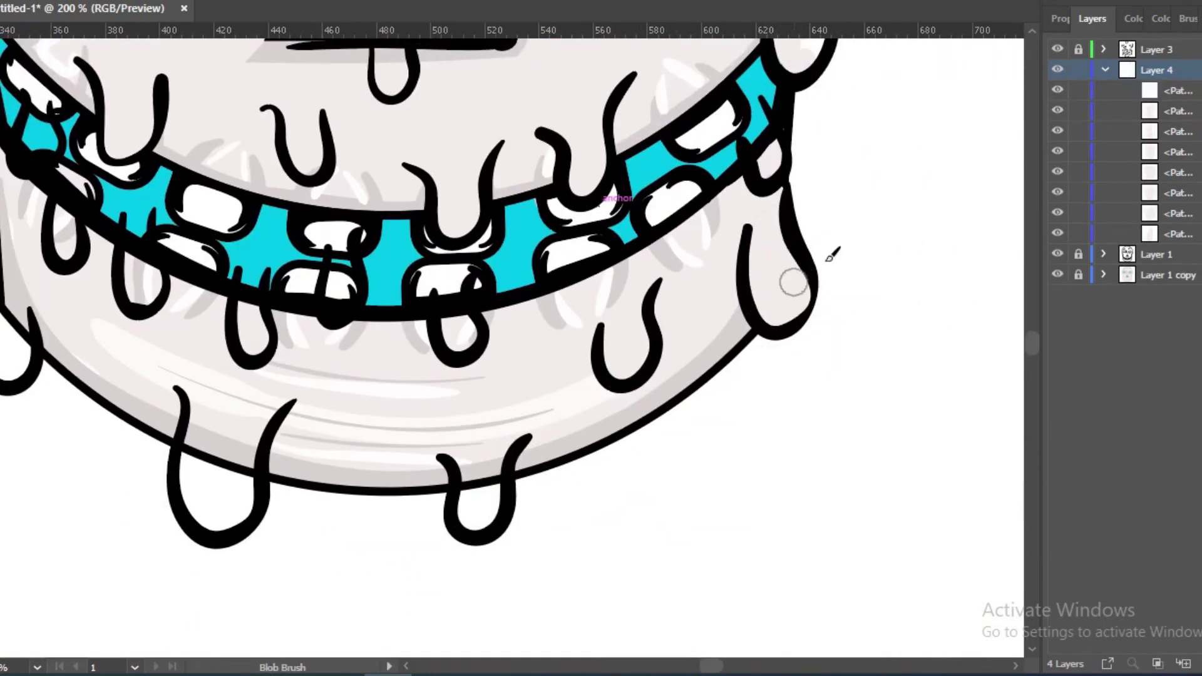
scroll(801, 263, "down", 5)
scroll(802, 263, "left", 4)
left_click_drag(387, 282, 351, 351)
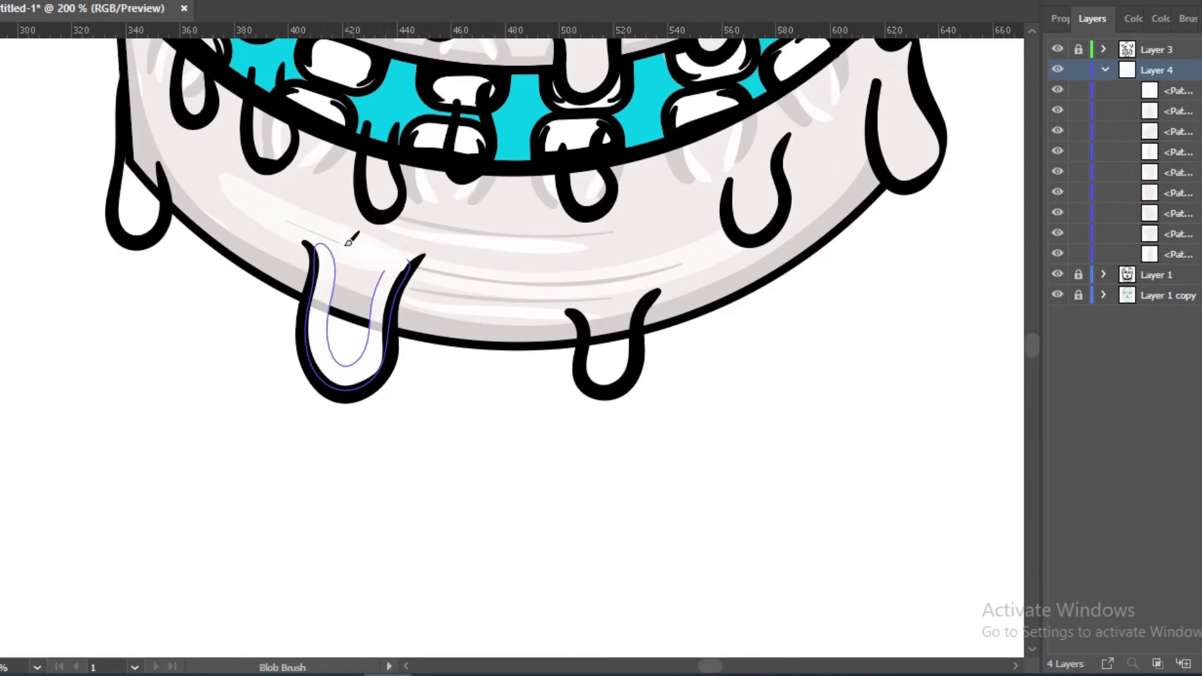
left_click(481, 473)
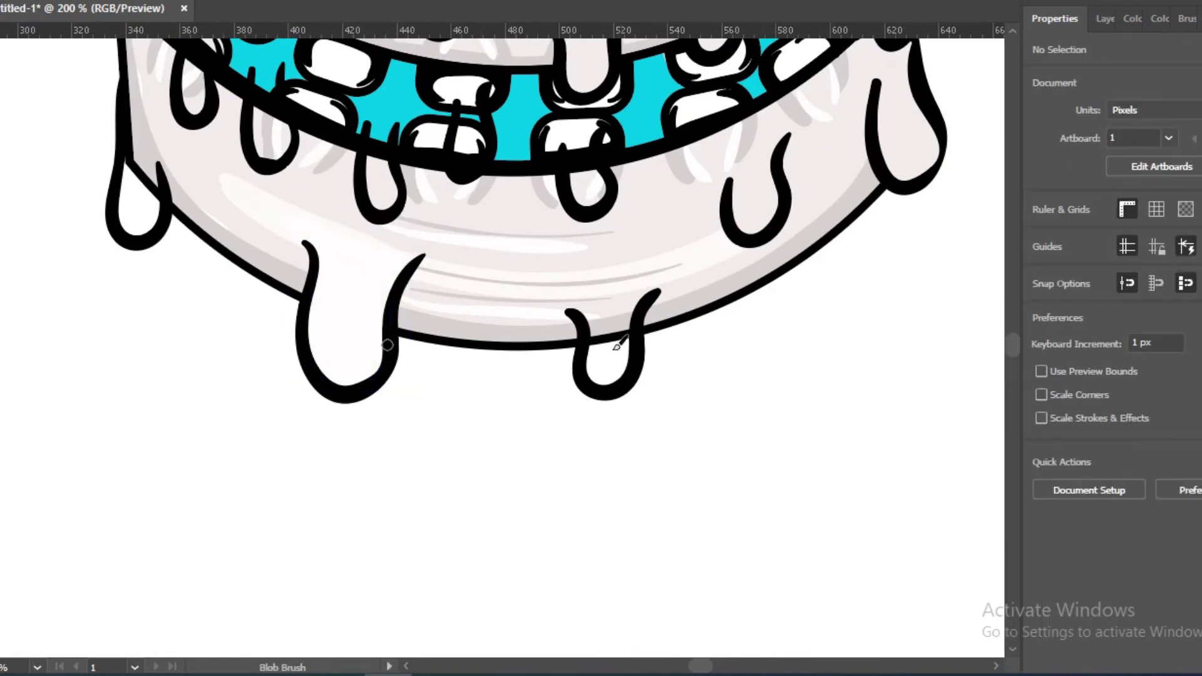
left_click_drag(604, 370, 617, 314)
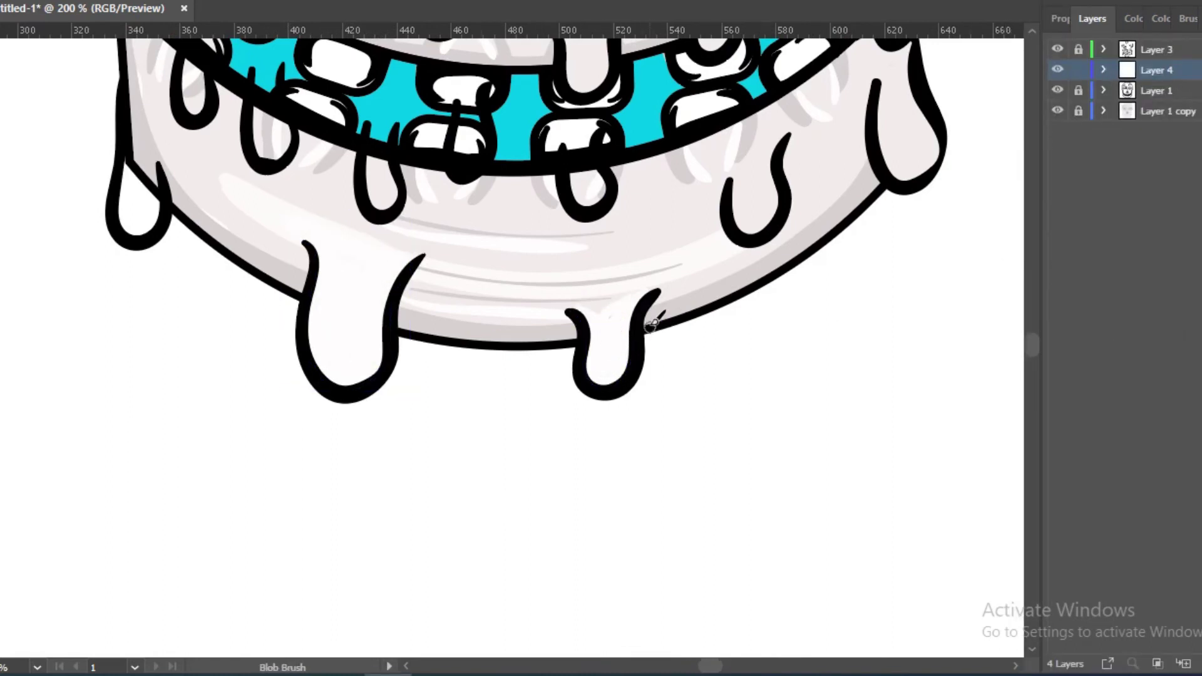
key("ctrl+z")
key("v")
key("shift+b")
left_click_drag(632, 329, 605, 308)
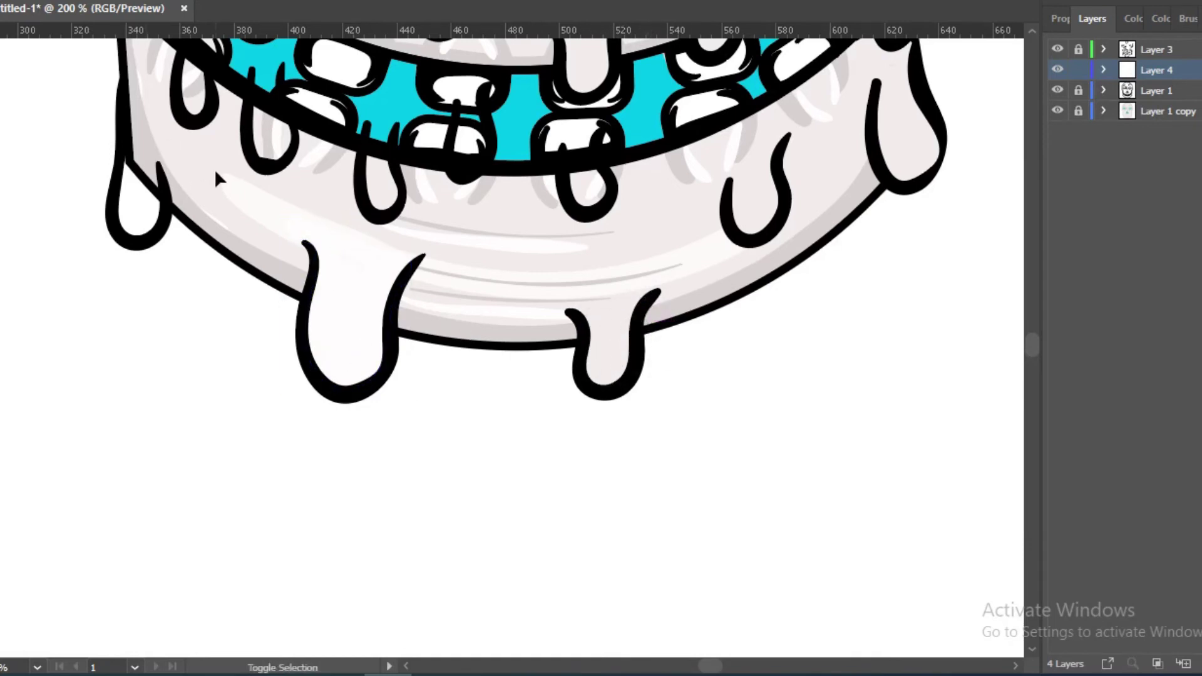
Fill the right cheek drip with white and the left ear loop with grey.
scroll(701, 317, "up", 5)
scroll(701, 316, "right", 3)
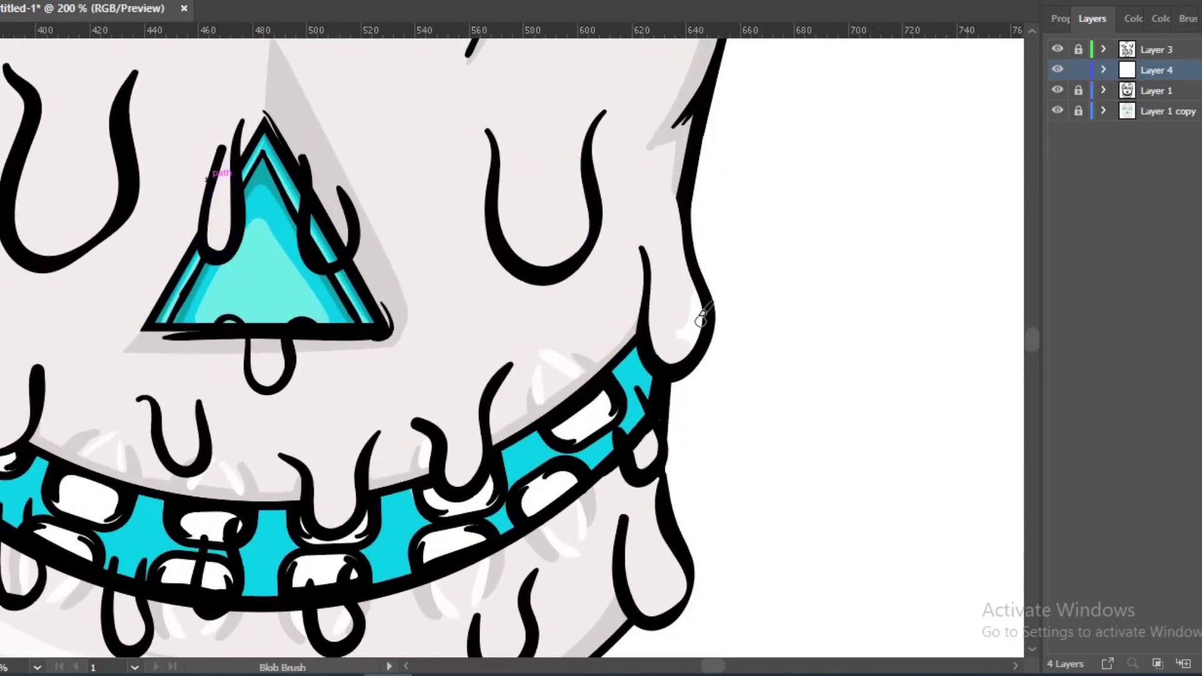
scroll(434, 395, "up", 1)
scroll(434, 395, "left", 1)
scroll(545, 191, "up", 4)
scroll(545, 191, "right", 3)
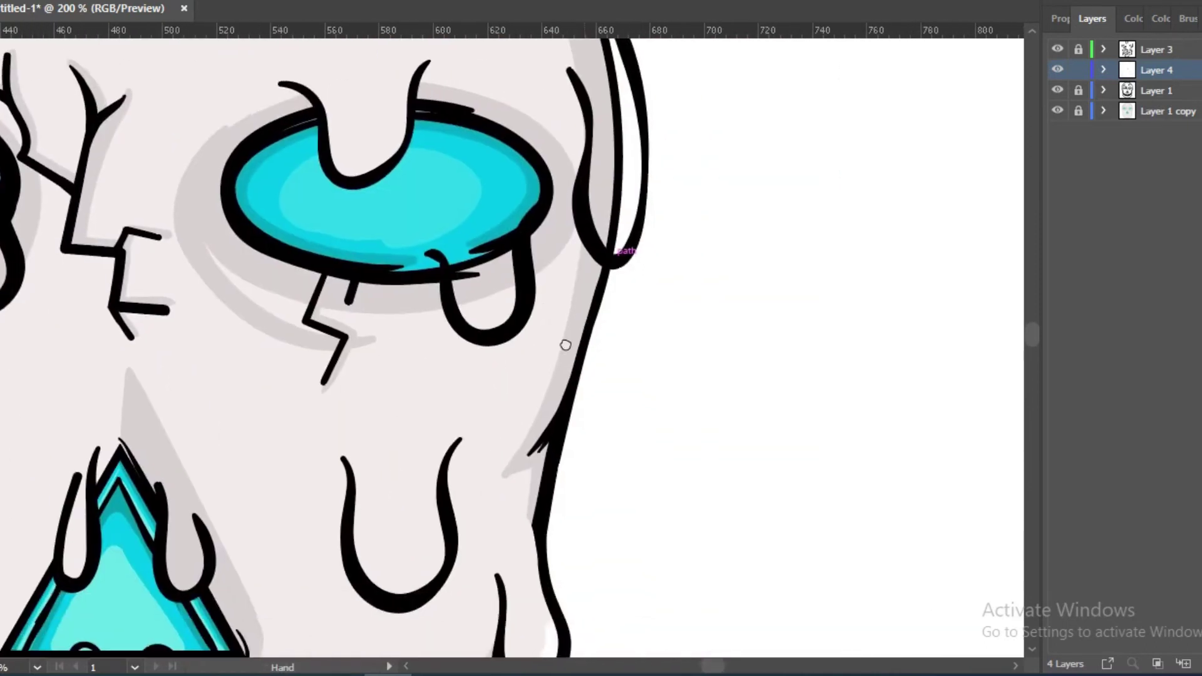
left_click_drag(545, 191, 536, 401)
scroll(244, 278, "down", 5)
scroll(244, 278, "left", 6)
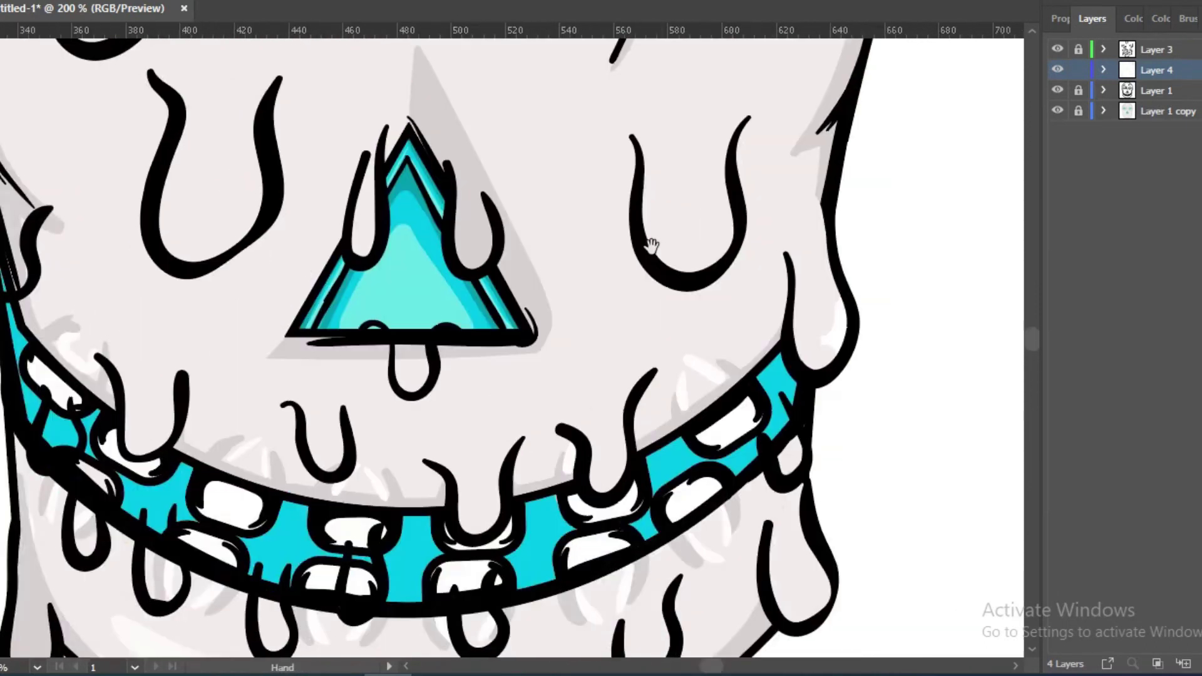
left_click_drag(244, 283, 304, 319)
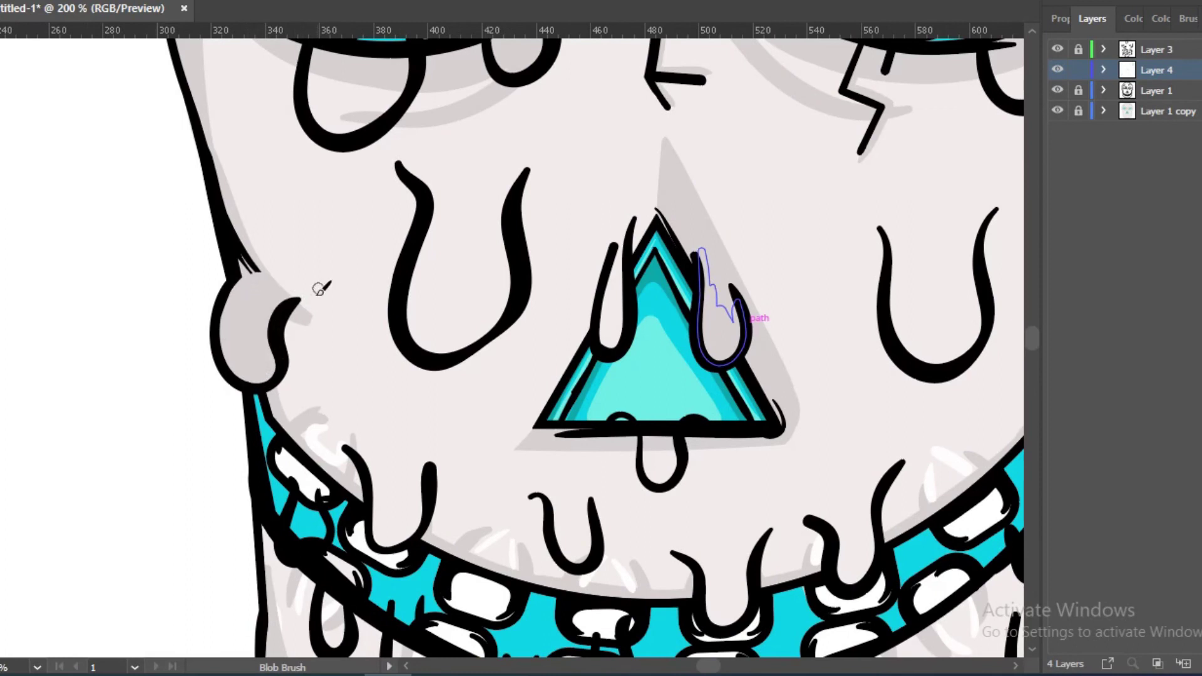
Turn the black drips crossing the teeth white.
scroll(321, 289, "up", 5)
scroll(448, 421, "up", 3)
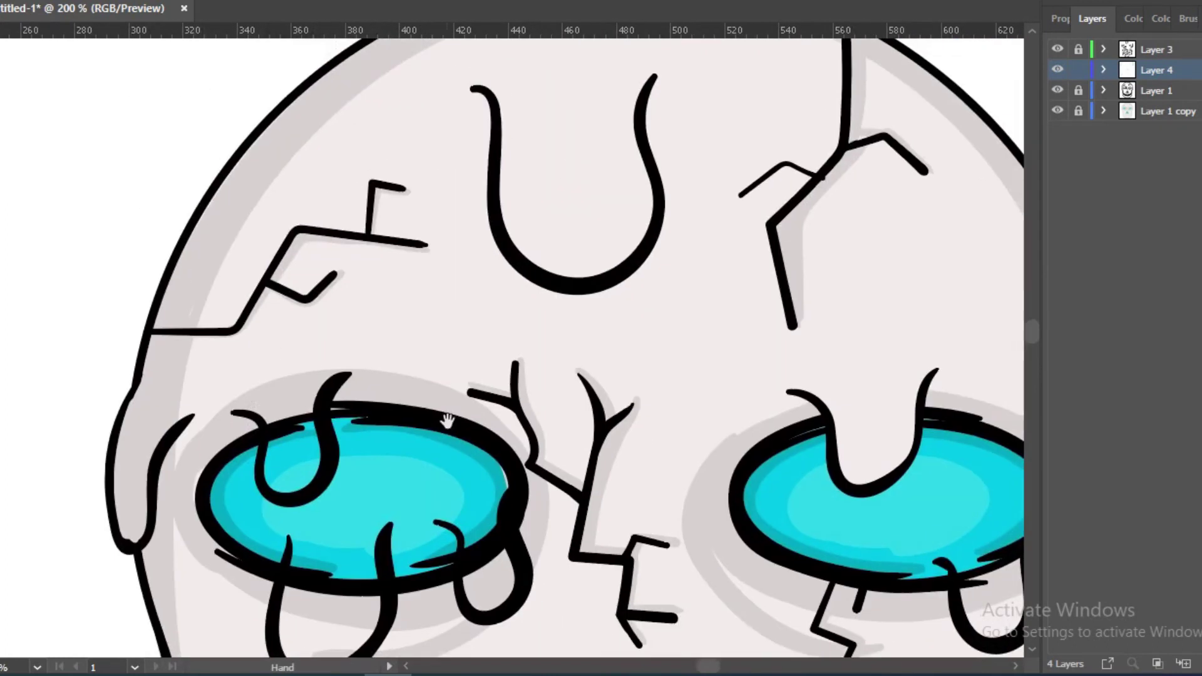
scroll(447, 421, "down", 8)
scroll(447, 421, "right", 3)
key("i")
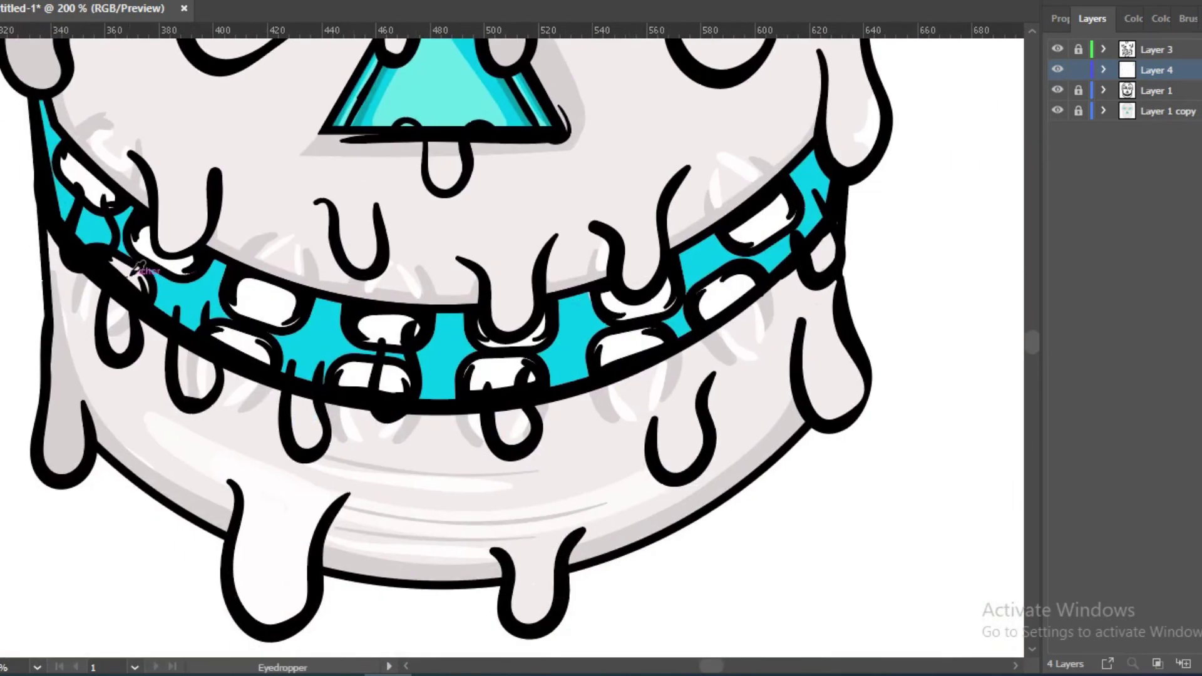
key("ctrl+z")
left_click_drag(389, 332, 401, 339)
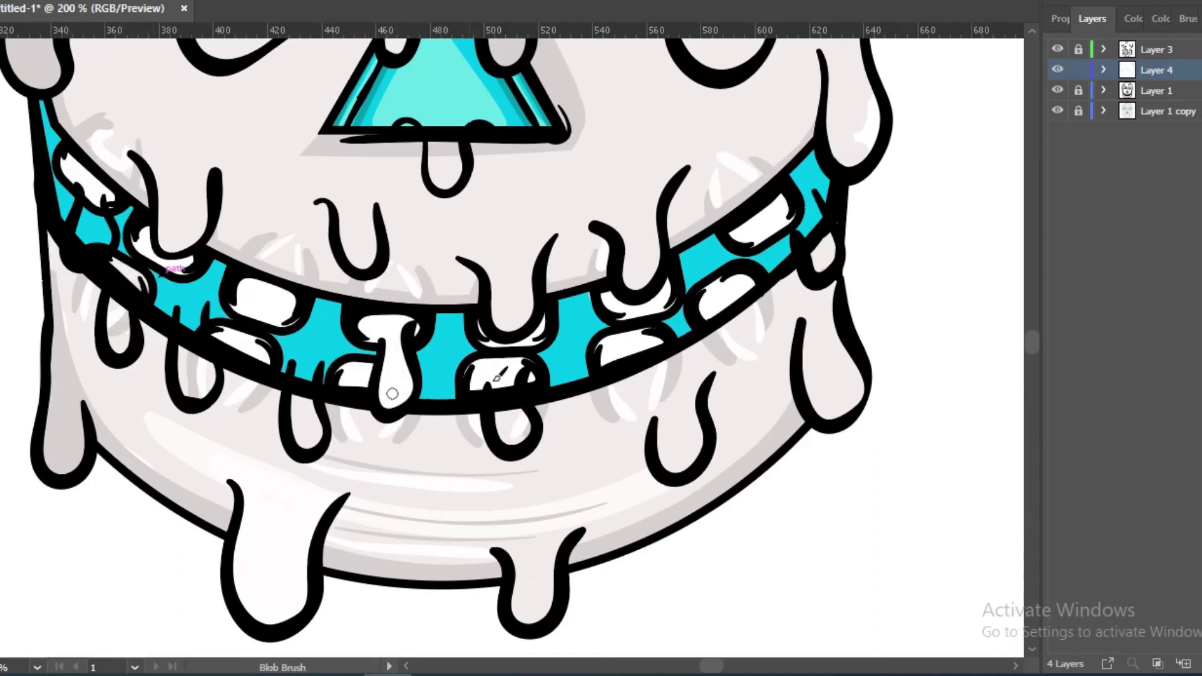
left_click_drag(90, 190, 102, 195)
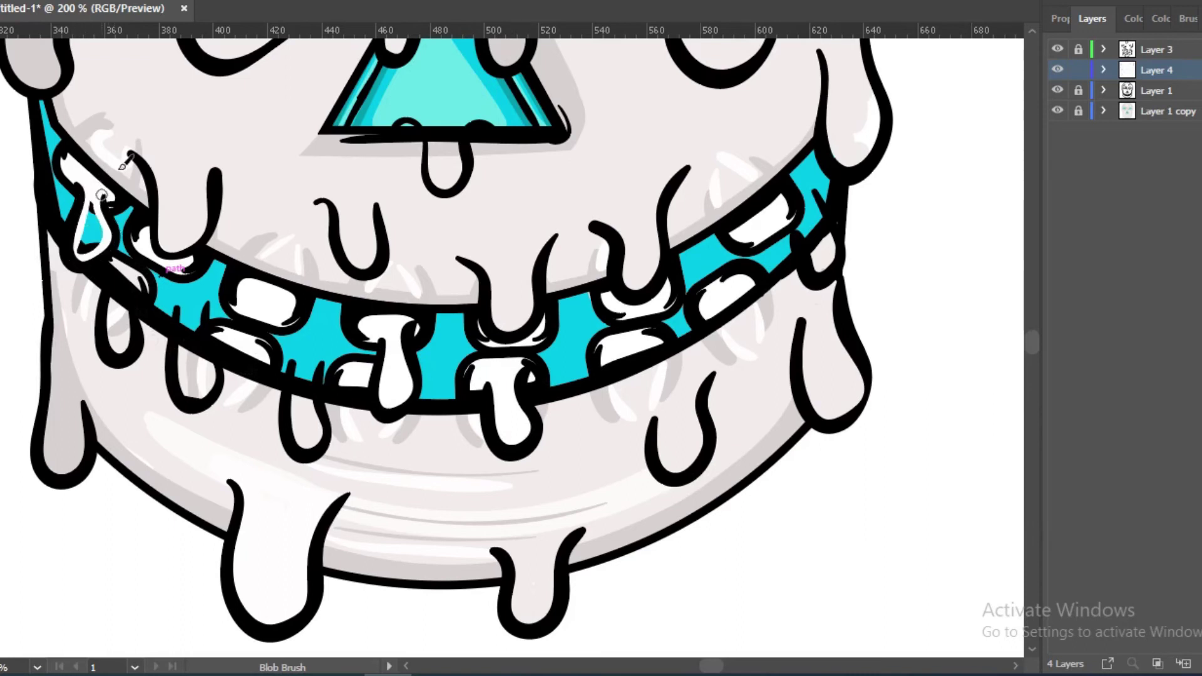
key("shift+b")
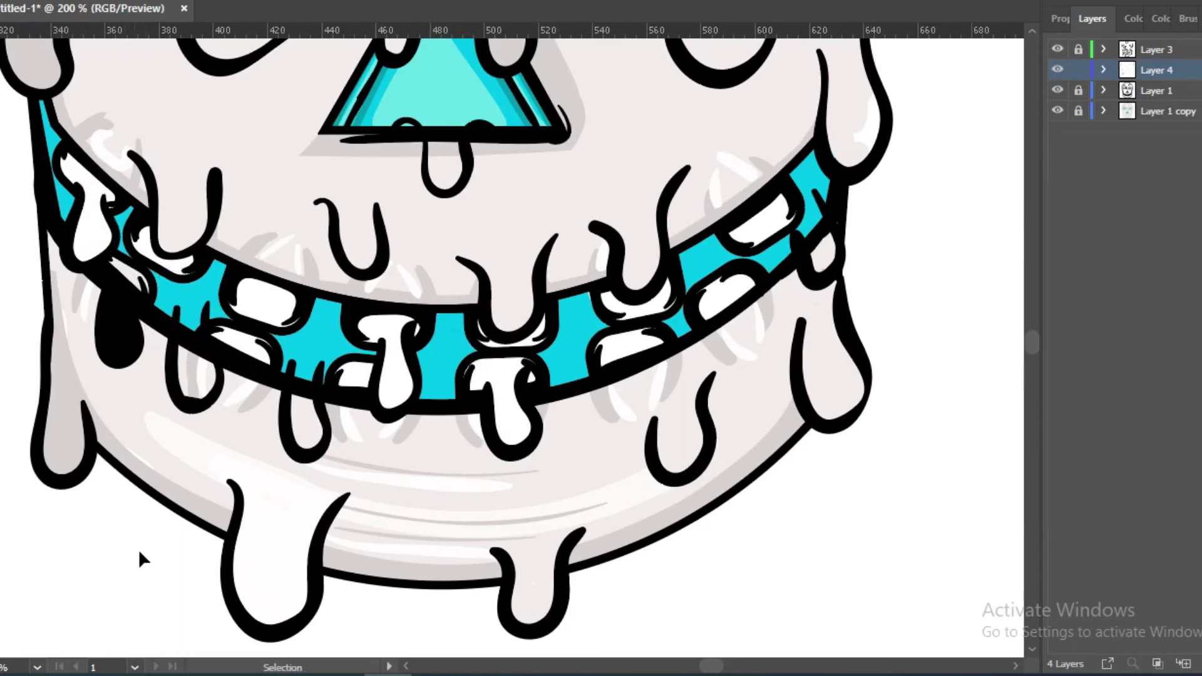
Paint the drips hanging below the gums and teeth cyan.
left_click_drag(141, 559, 81, 503)
key("shift+b")
left_click_drag(135, 260, 146, 275)
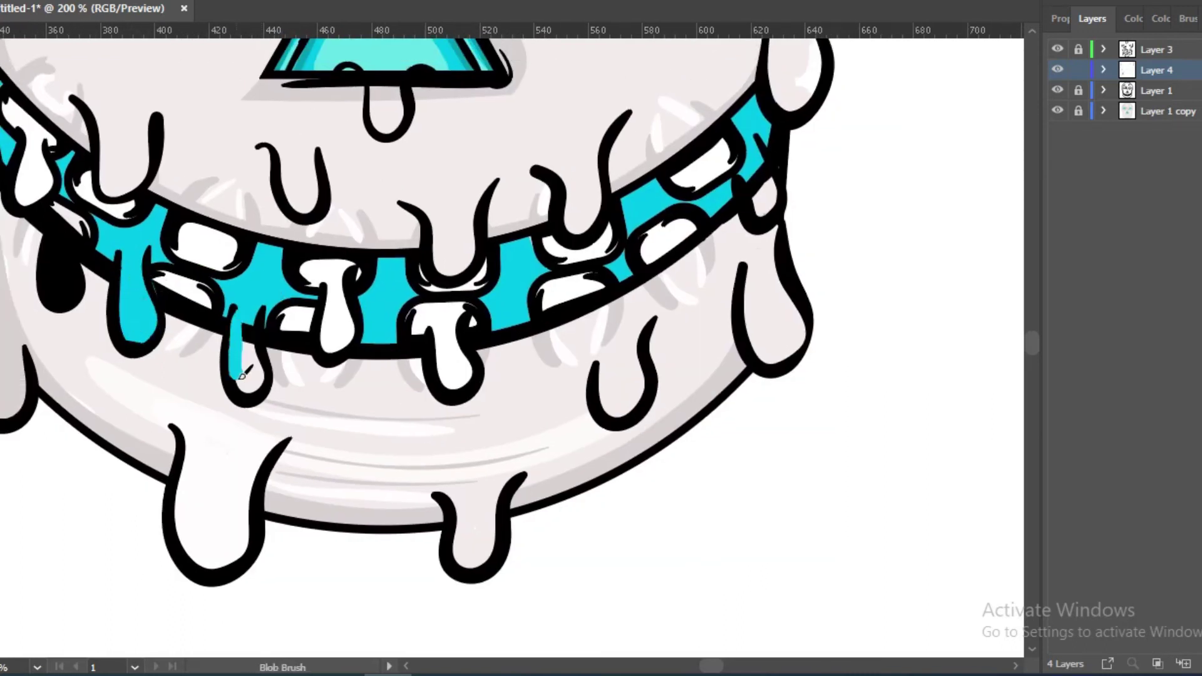
left_click_drag(242, 375, 250, 326)
Fill the drips under the right and left eyes with cyan, touching up the left-eye loop.
scroll(784, 157, "up", 3)
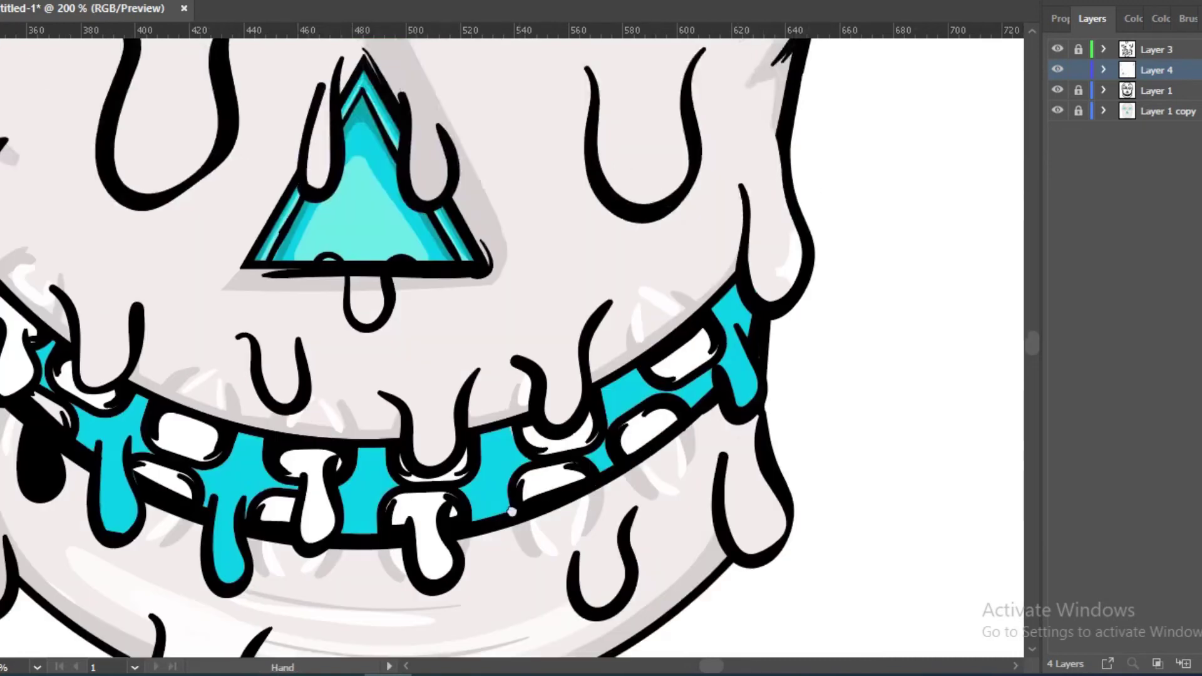
scroll(706, 271, "up", 6)
left_click_drag(704, 268, 639, 351)
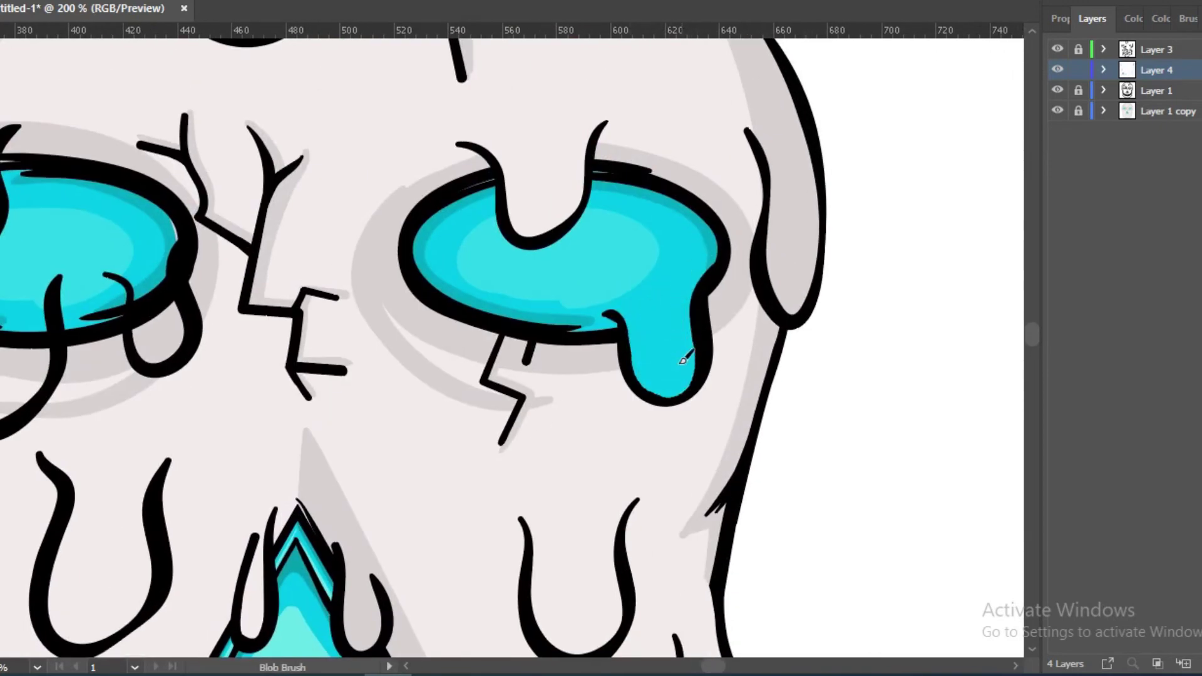
scroll(626, 351, "left", 5)
mouse_move(295, 351)
left_mouse_down()
mouse_move(226, 320)
mouse_move(251, 320)
left_mouse_up()
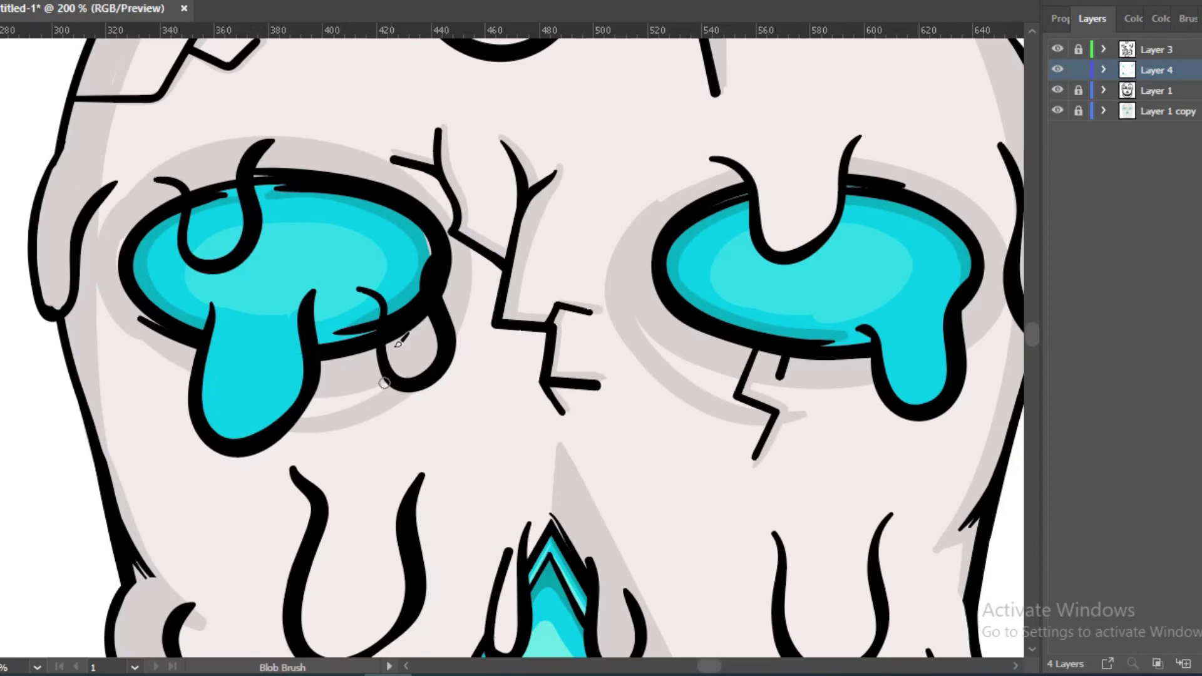
left_click_drag(424, 273, 421, 316)
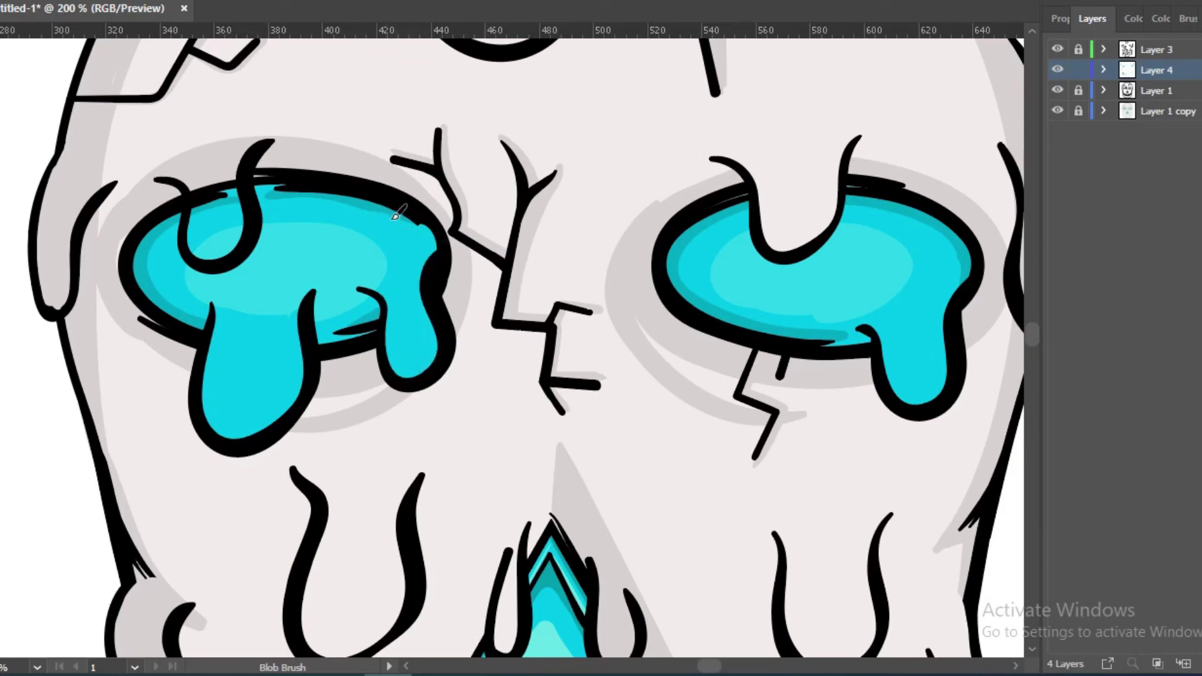
key("shift+b")
left_click_drag(216, 250, 213, 201)
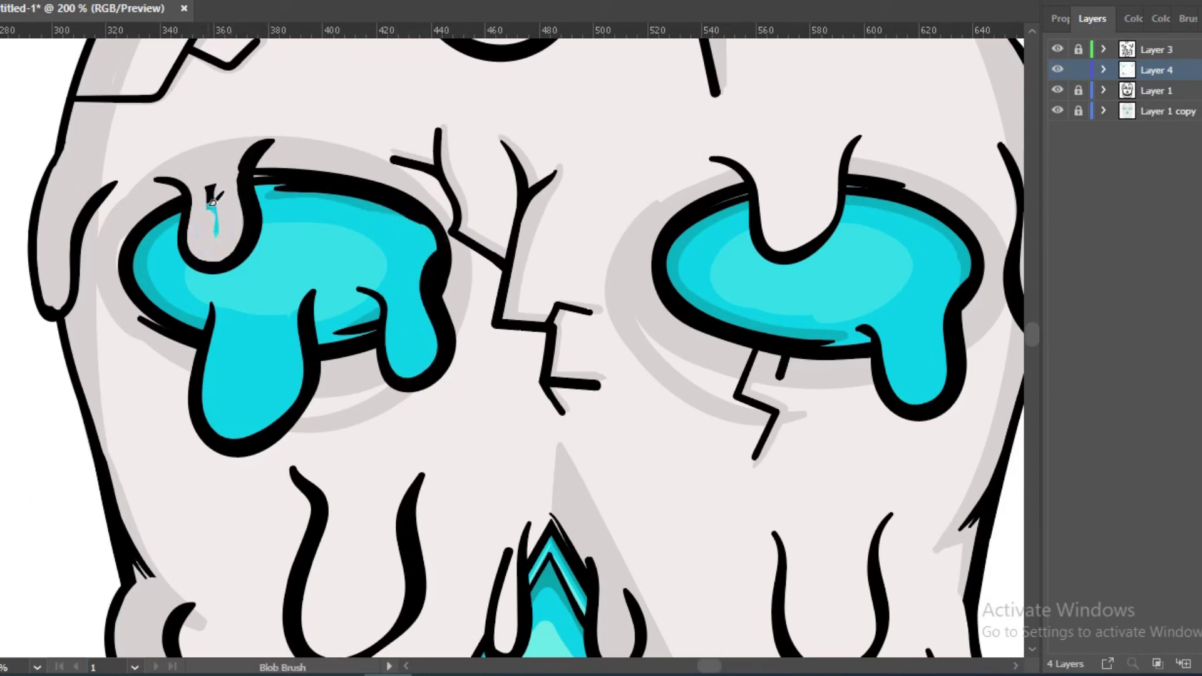
mouse_move(603, 539)
left_mouse_down()
mouse_move(693, 242)
mouse_move(391, 257)
mouse_move(576, 453)
left_mouse_up()
scroll(470, 509, "down", 1)
Recolour the black blob beside the teeth to the face grey.
scroll(501, 520, "down", 2)
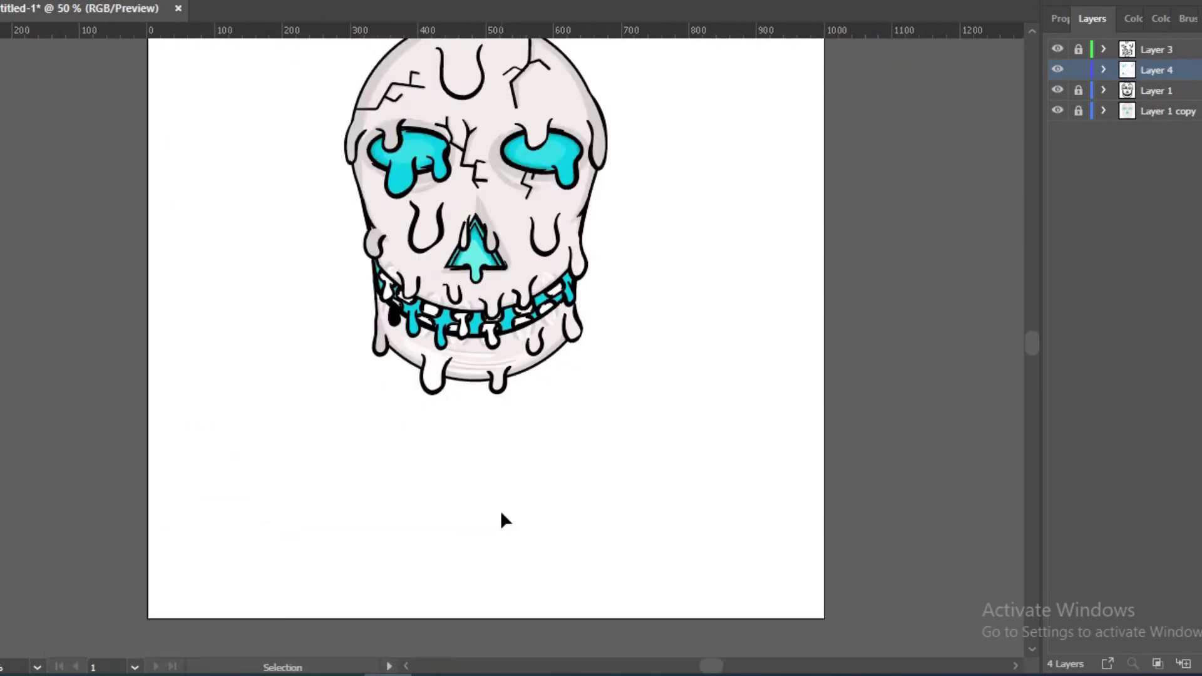
key("ctrl+F9")
scroll(510, 501, "up", 4, "alt")
scroll(255, 563, "down", 1)
left_click(271, 294)
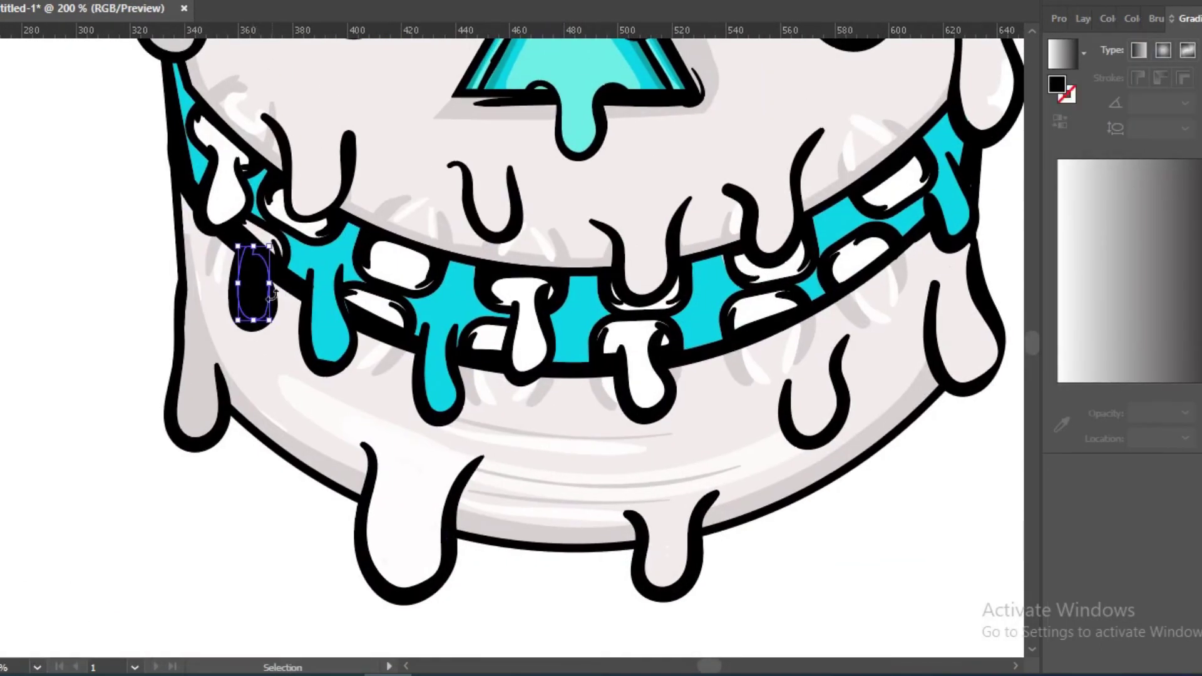
key("i")
left_click(249, 395)
left_click(327, 316)
key("shift+b")
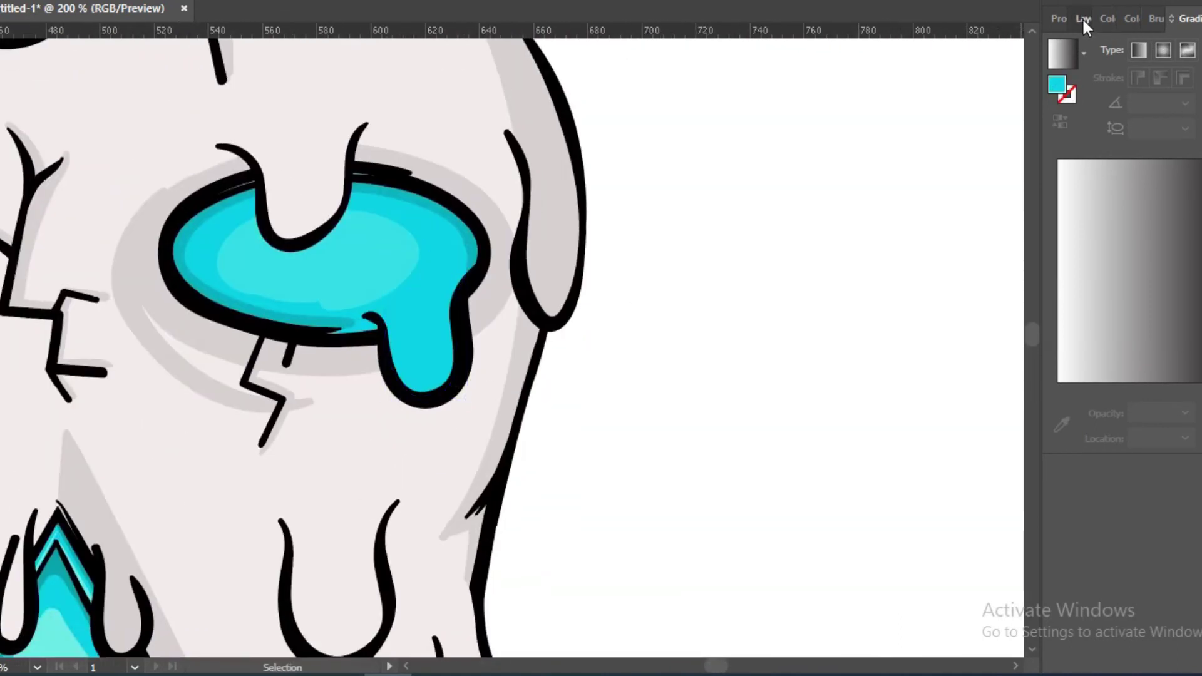
Replace the broad pale-cyan gum highlight with a thin arc and add a light grey cheek-drip highlight.
left_click(1084, 19)
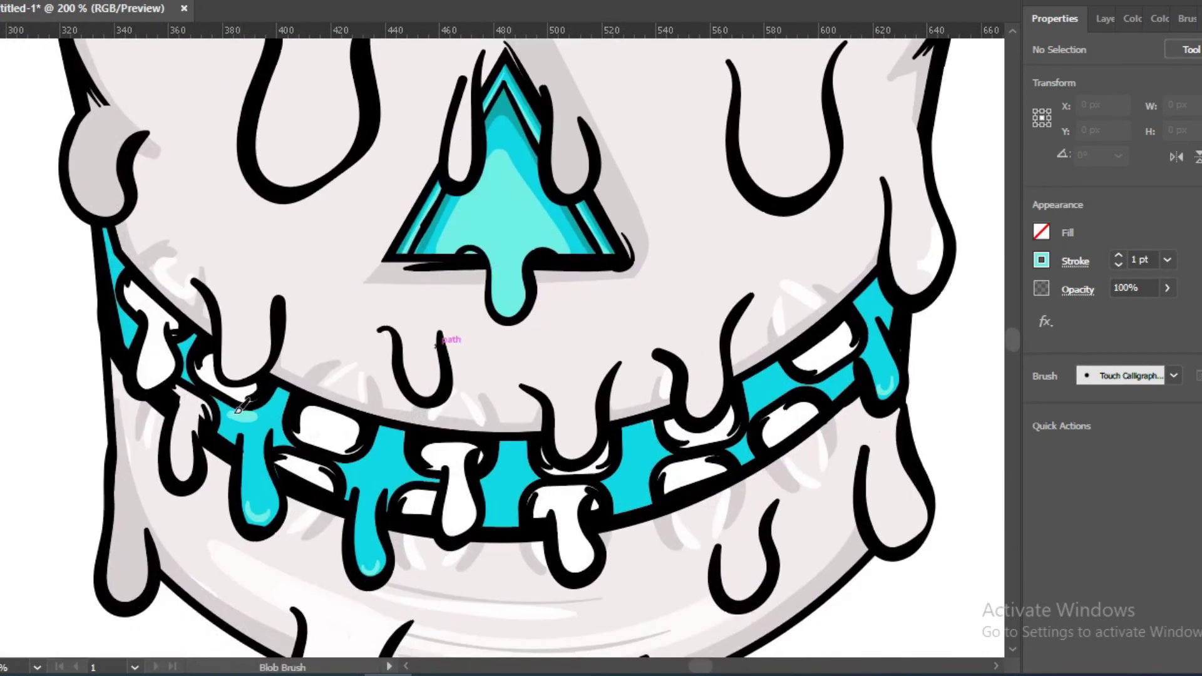
key("ctrl+z")
left_click_drag(226, 413, 268, 428)
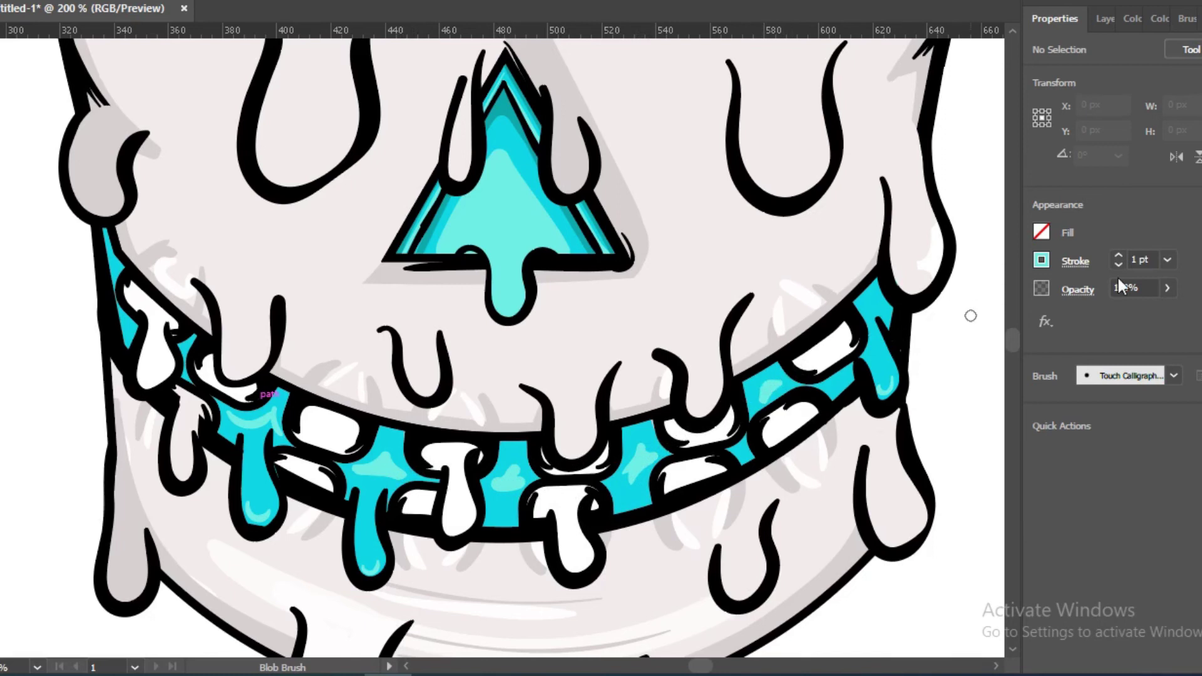
key("ctrl+0")
left_click_drag(667, 321, 617, 357)
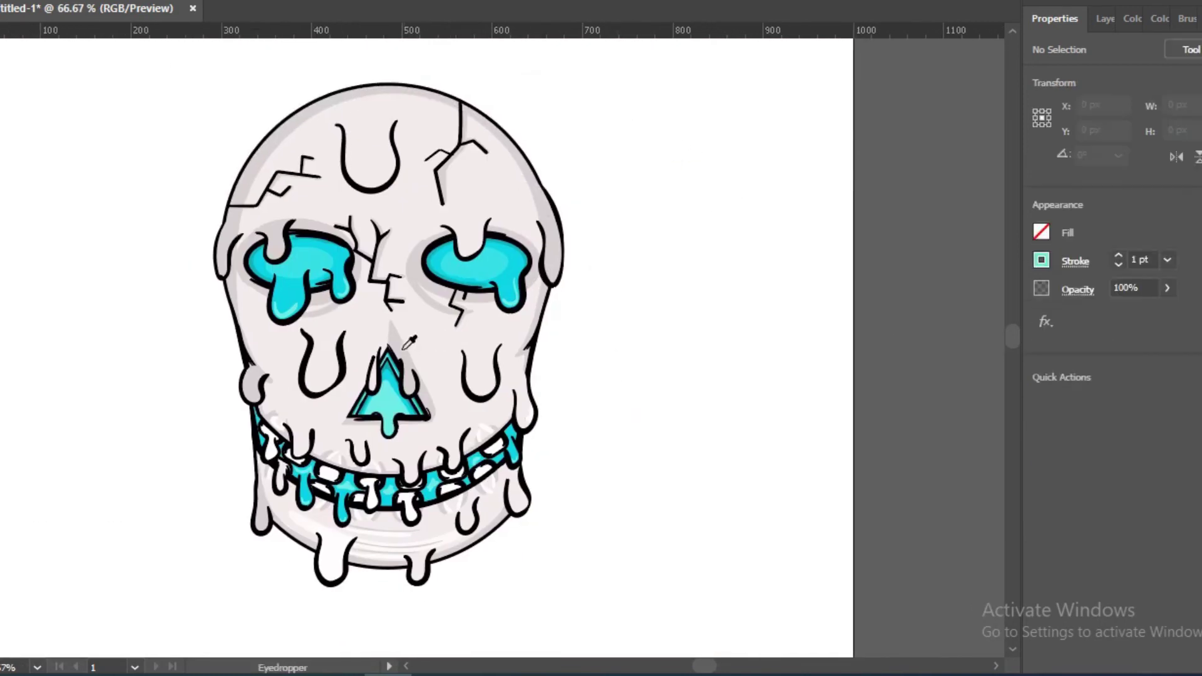
key("ctrl+plus")
key("ctrl+plus")
left_click_drag(442, 431, 494, 439)
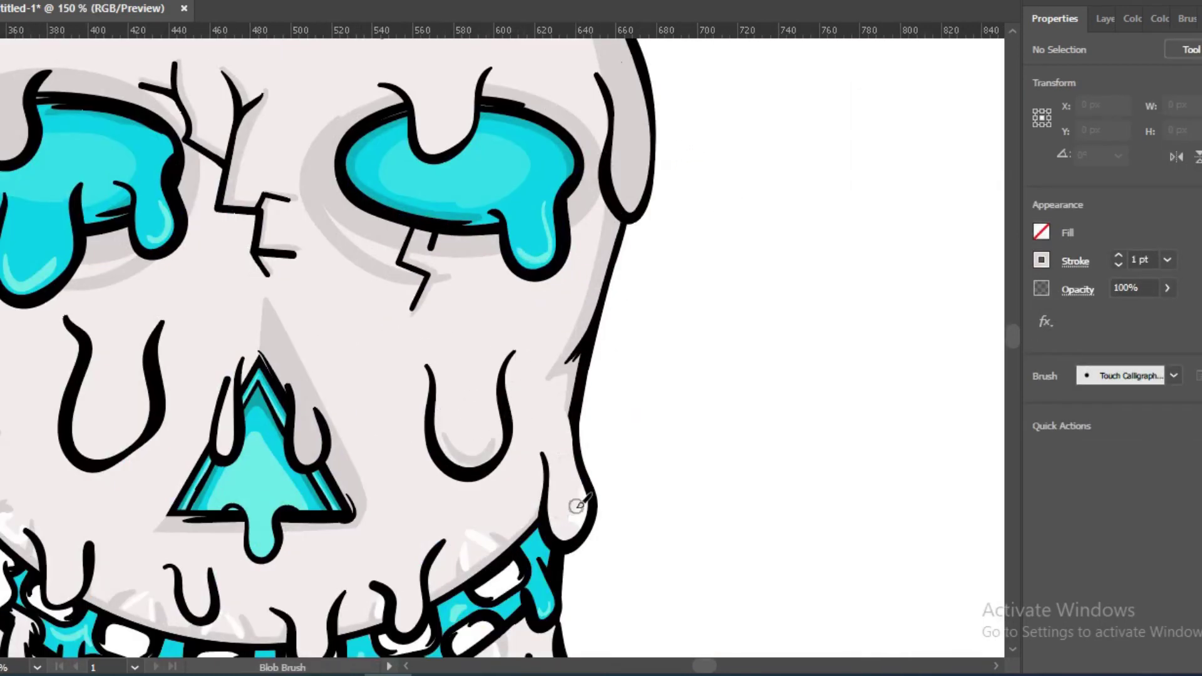
Inspect the skull, then fit the artboard, select all artwork and show the Layers list.
scroll(589, 467, "down", 1)
scroll(355, 414, "up", 1)
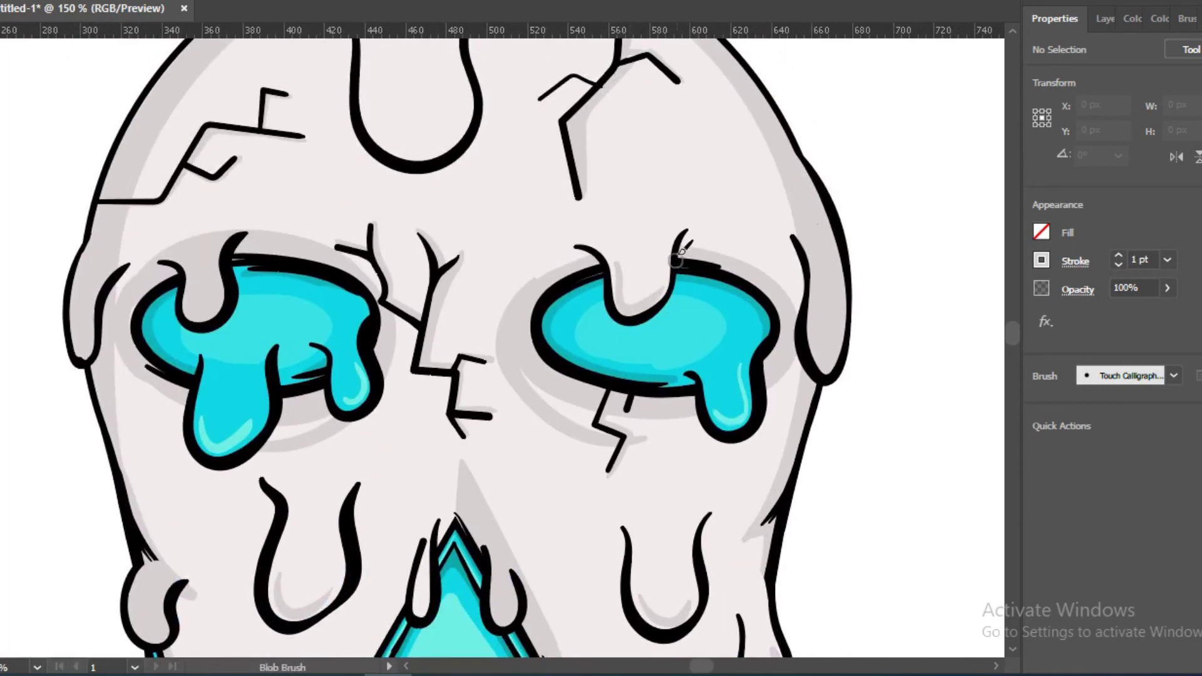
scroll(680, 254, "down", 1)
scroll(421, 399, "up", 1)
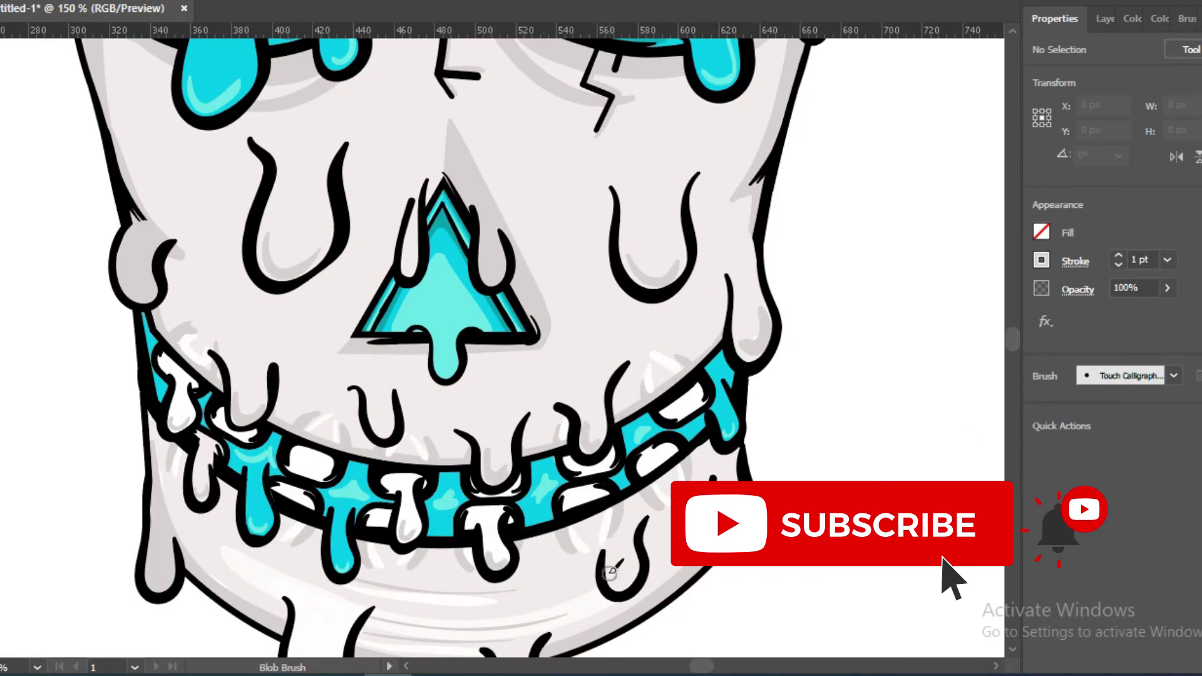
scroll(288, 554, "down", 3)
scroll(407, 501, "up", 2)
scroll(526, 466, "up", 5)
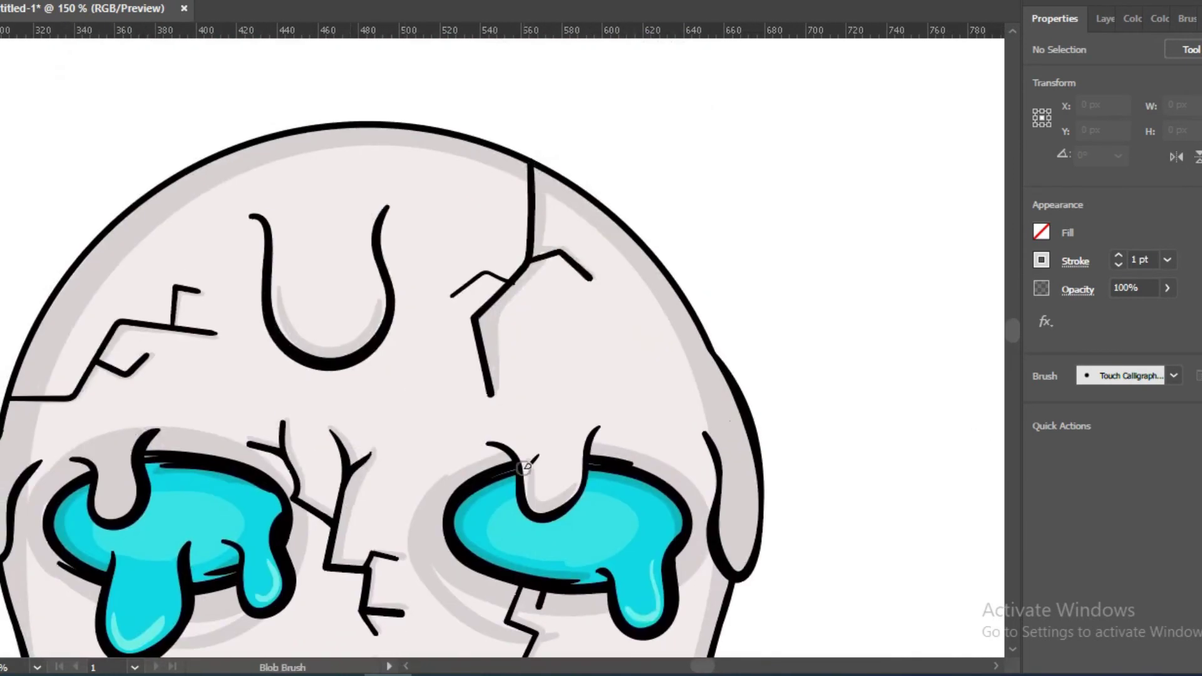
scroll(545, 394, "down", 3)
scroll(276, 475, "down", 3)
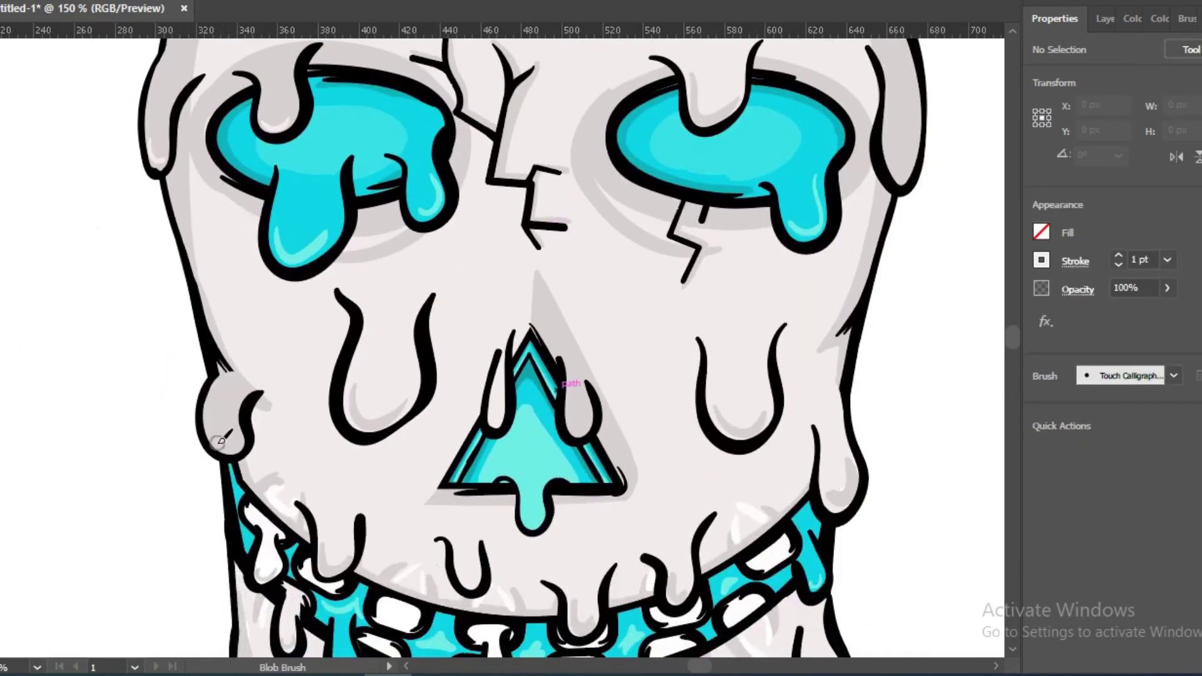
scroll(100, 579, "down", 1)
scroll(524, 342, "down", 3)
scroll(537, 398, "up", 4)
scroll(489, 404, "up", 2)
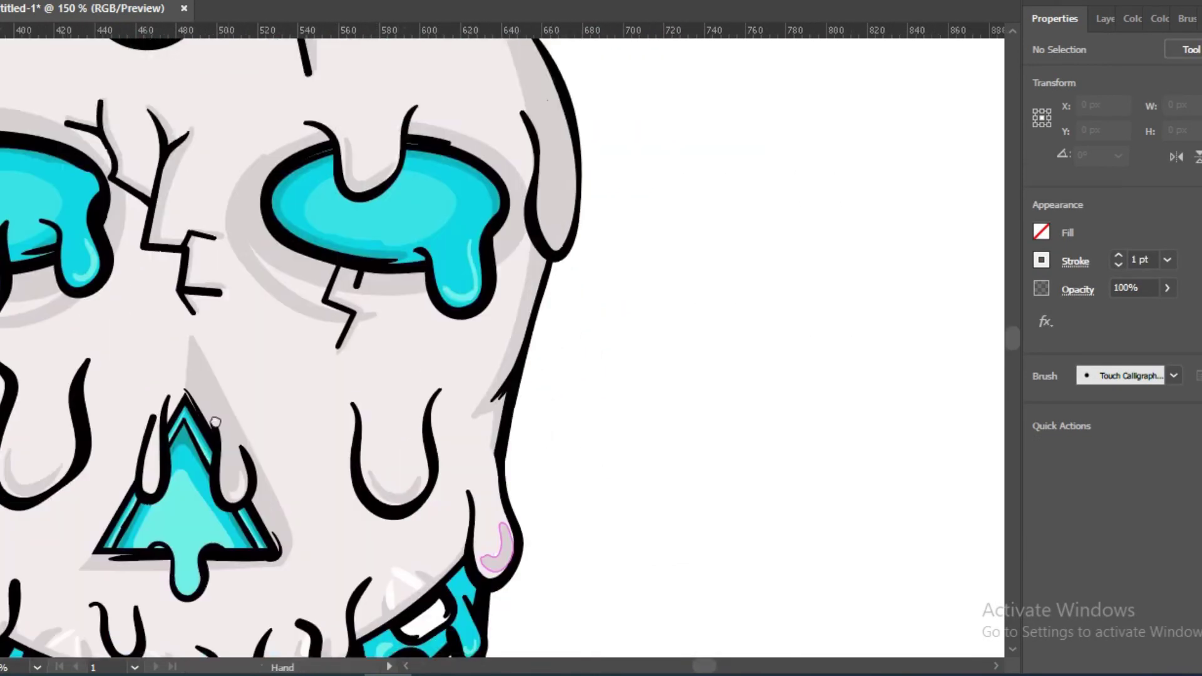
key("ctrl+0")
key("v")
key("ctrl+a")
left_click(1093, 18)
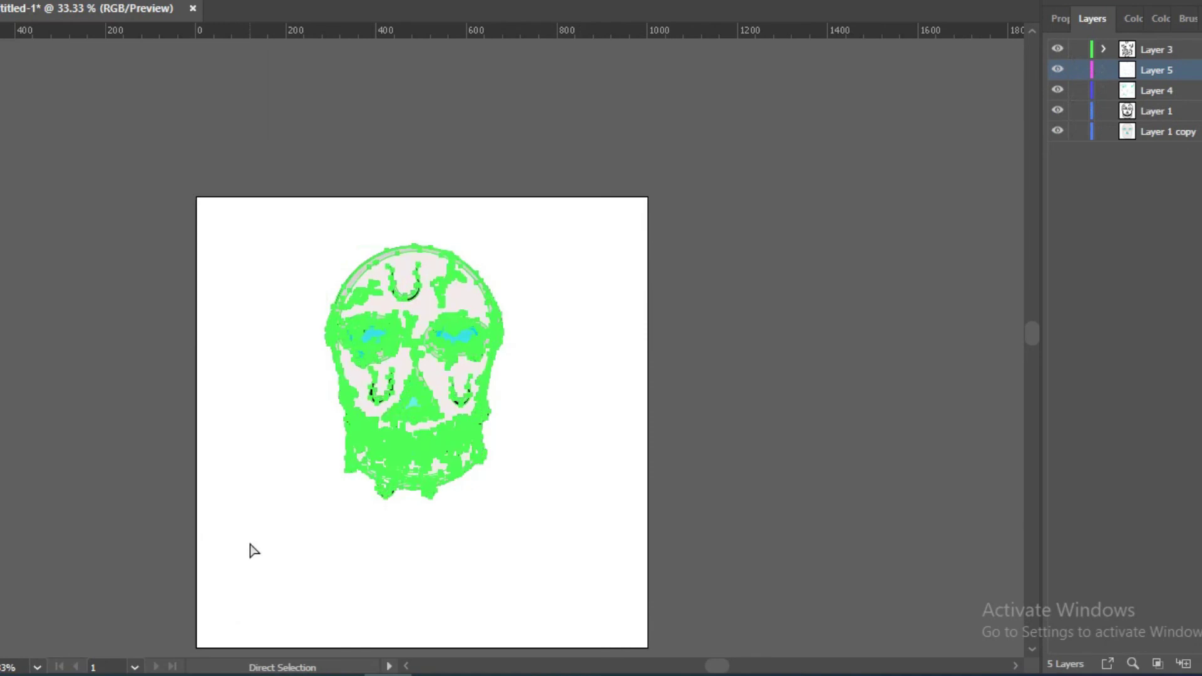
Move the skull into Layer 1 copy and enlarge it on the artboard.
left_click(1159, 50)
left_click_drag(1173, 51, 1170, 130)
left_click_drag(414, 369, 476, 413)
left_click_drag(433, 188, 476, 156)
left_click(480, 303)
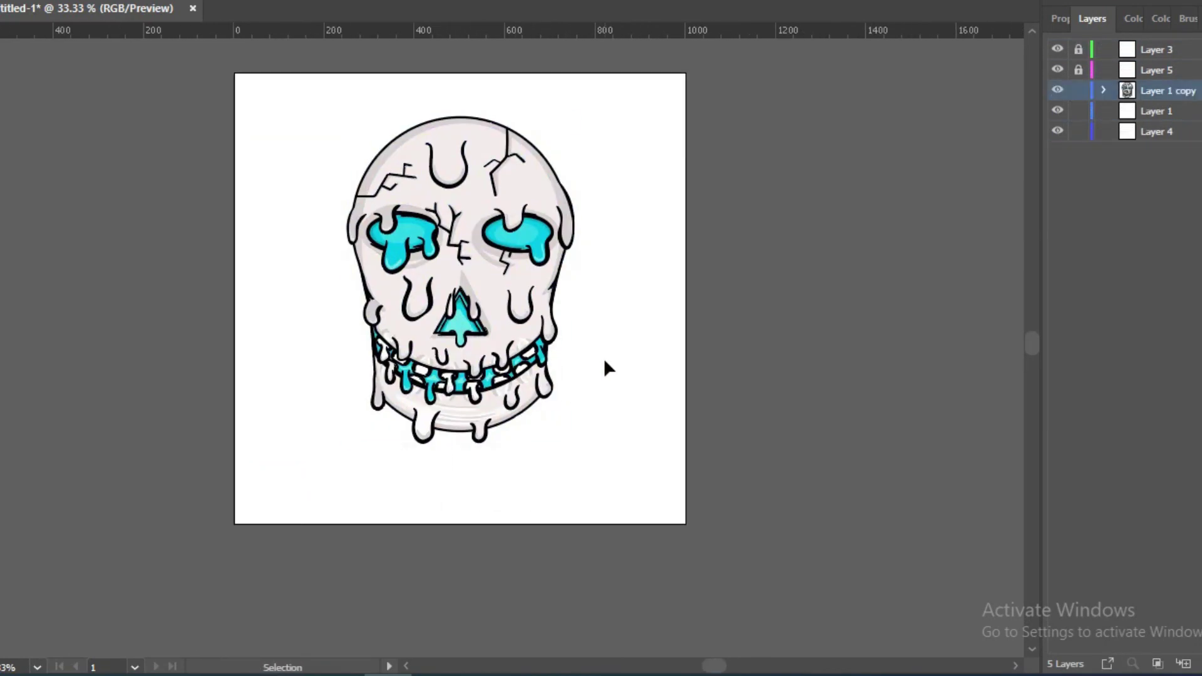
Draw an artboard-sized rectangle behind the skull, filled with the eye cyan.
key("m")
left_click_drag(260, 87, 662, 501)
key("ctrl+shift+bracketleft")
key("i")
left_click(428, 233)
key("v")
Give the background a teal-to-black radial gradient stretched past the artboard, teal stop at 88.55%.
key("period")
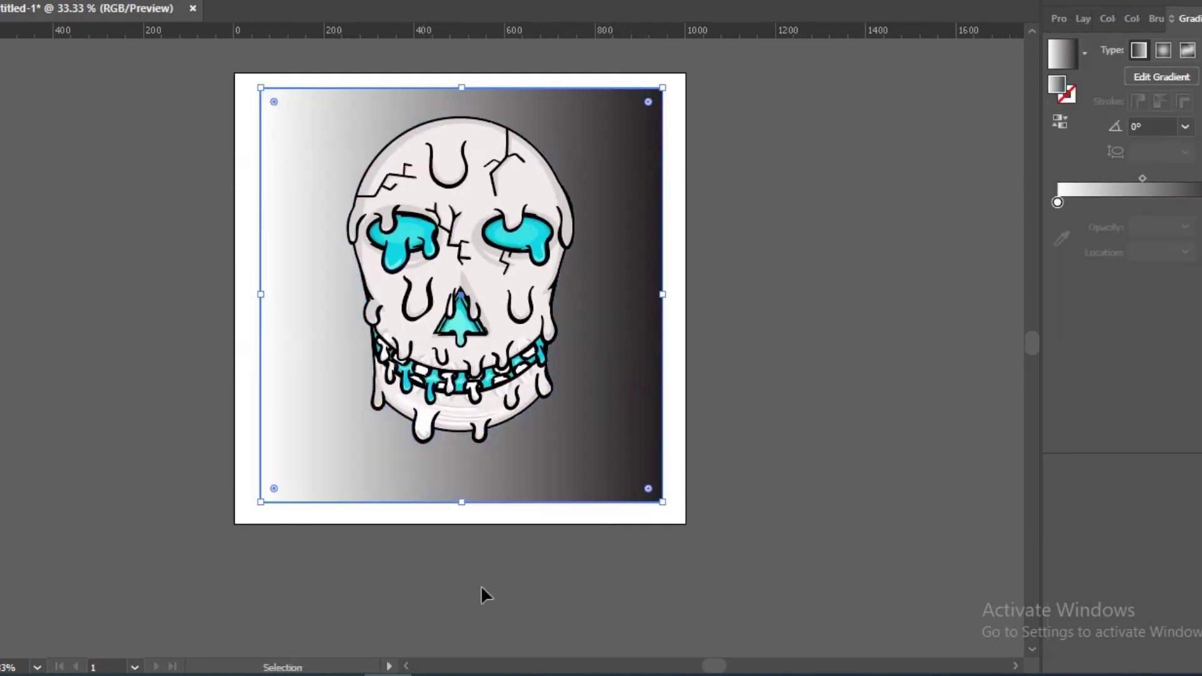
left_click(1164, 50)
key("g")
double_click(1058, 179)
left_click(1095, 247)
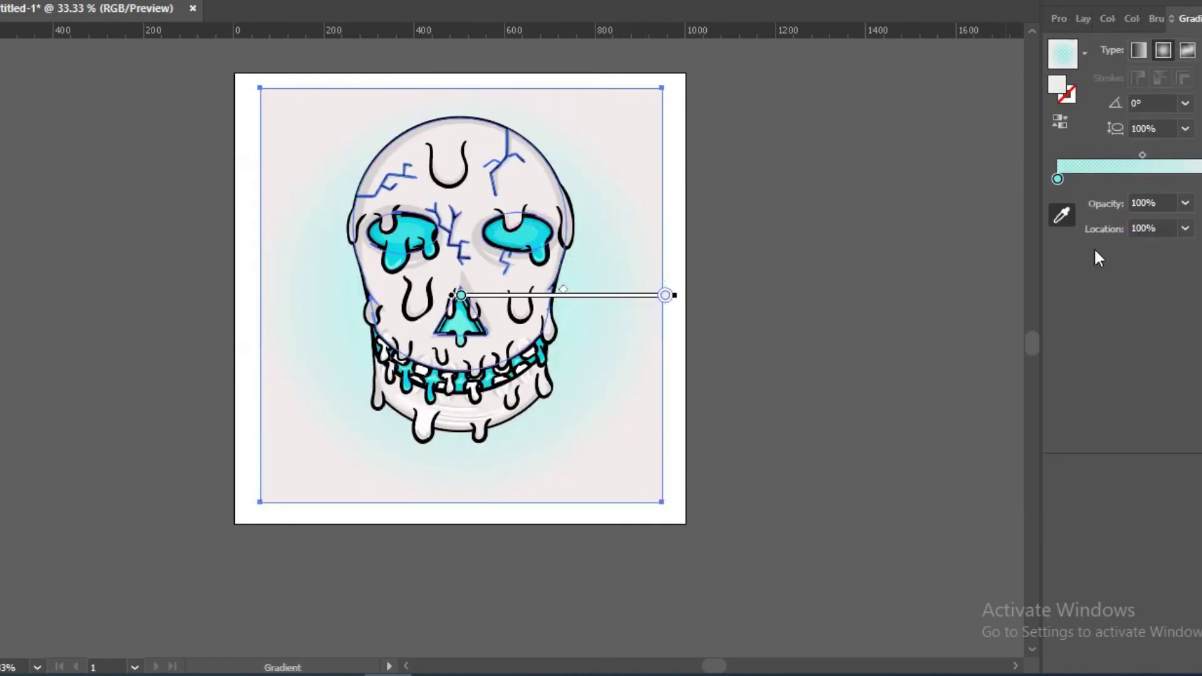
key("i")
double_click(1185, 179)
left_click(1019, 236)
left_click_drag(665, 295, 901, 294)
left_click_drag(781, 295, 850, 295)
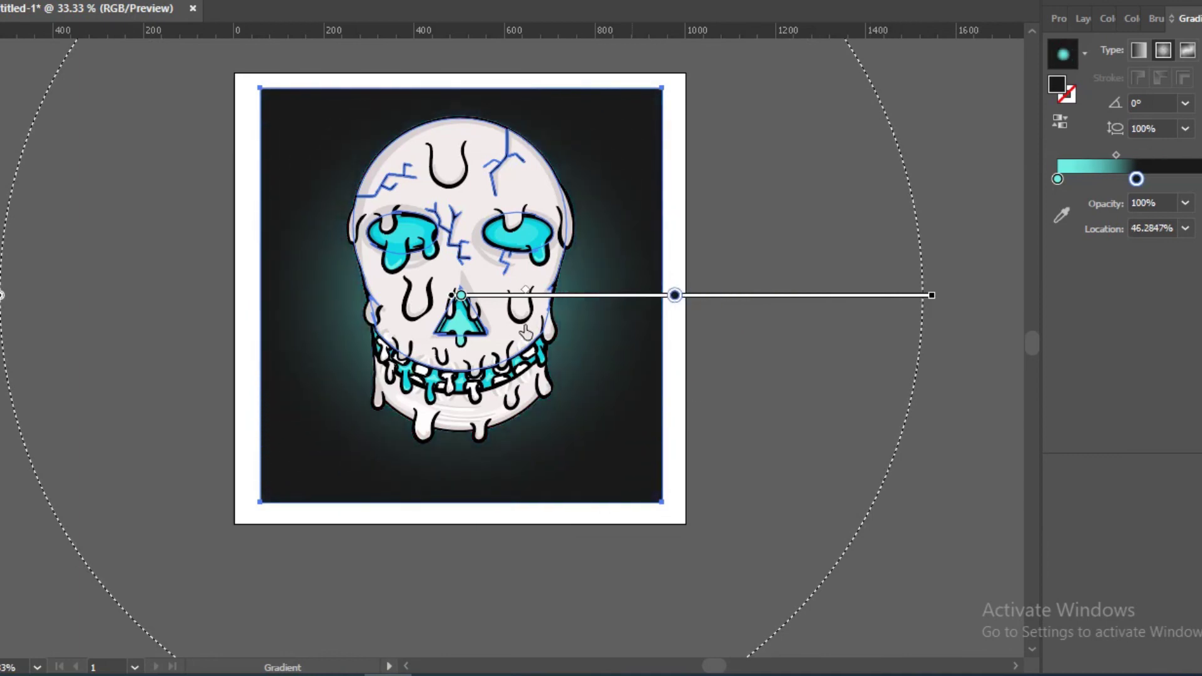
Open the background fill's Color Picker to choose the dark colour 262B30.
key("v")
left_click(855, 414)
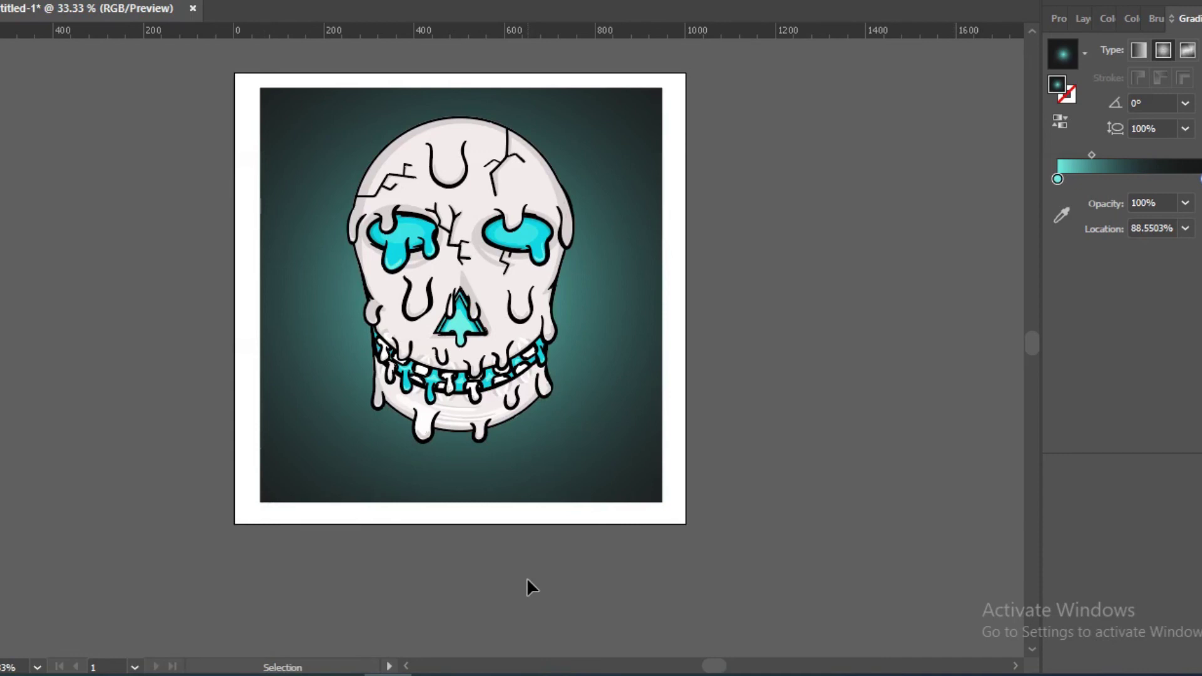
left_click(625, 461)
Set the background to dark slate #1c2b30, then fill the skull silhouette cyan and scale it slightly larger.
type("1c2b30")
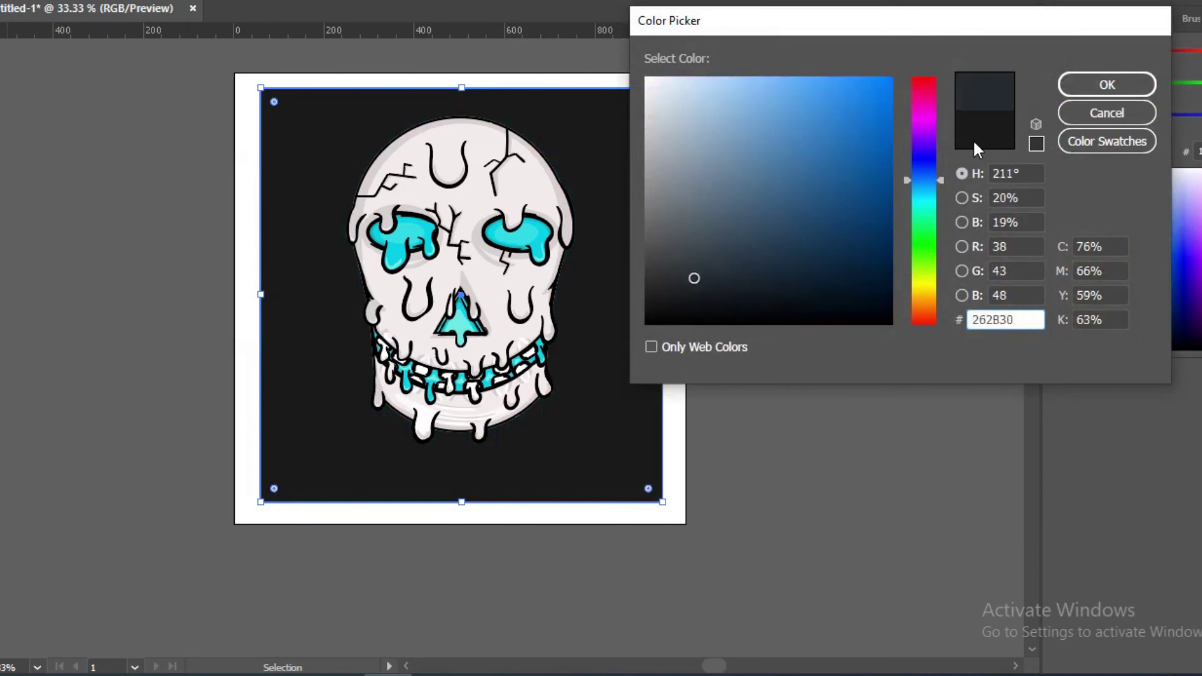
key("Return")
left_click(538, 351)
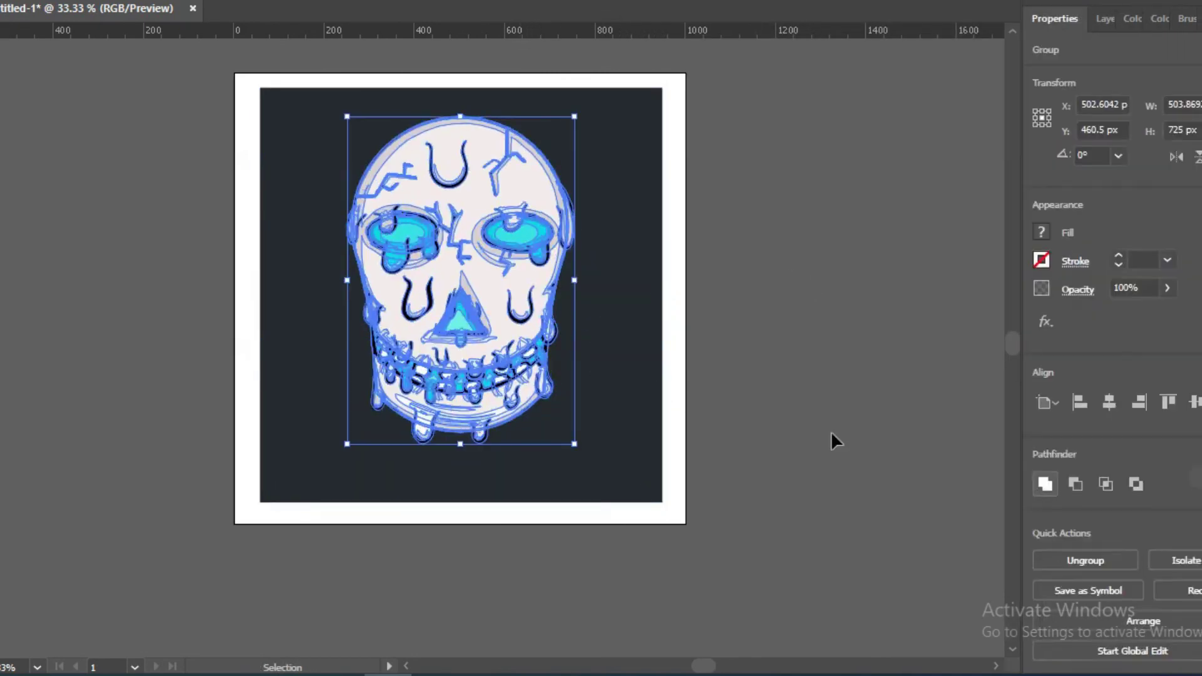
key("i")
left_click(528, 229)
left_click_drag(575, 445, 591, 468)
Give the silhouette 35% opacity with Color Burn blending.
left_click(1168, 288)
left_click_drag(1178, 316, 1102, 316)
left_click(1078, 289)
left_click(960, 323)
left_click(960, 323)
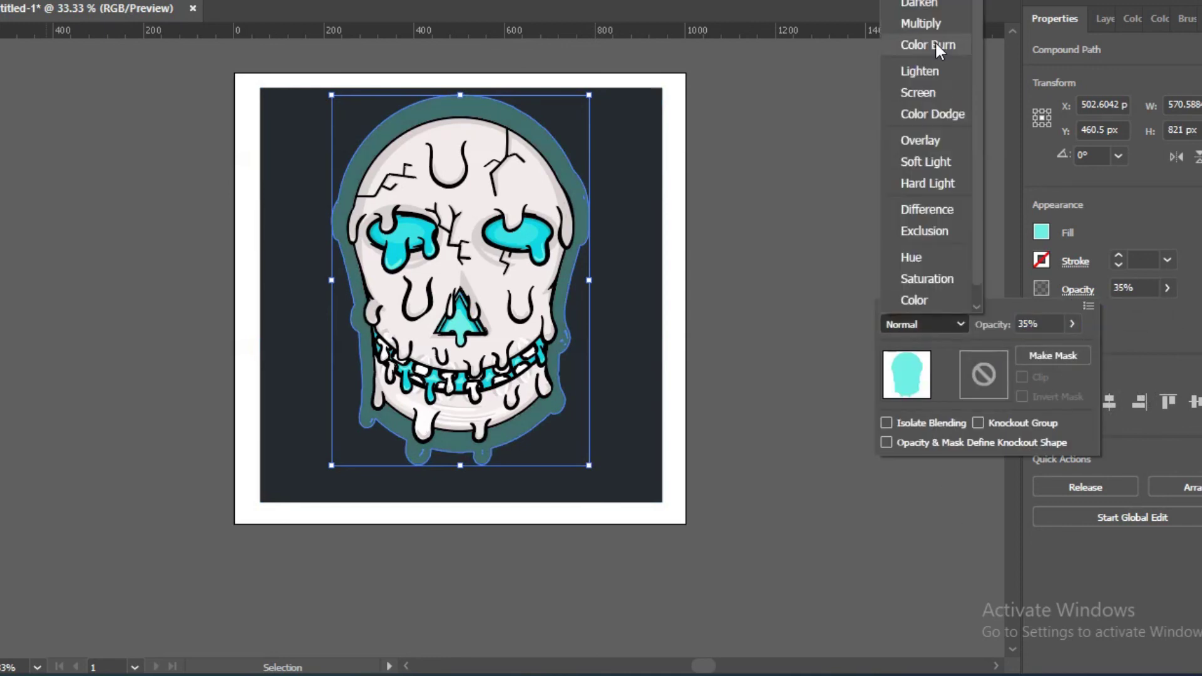
left_click(928, 45)
left_click(596, 410)
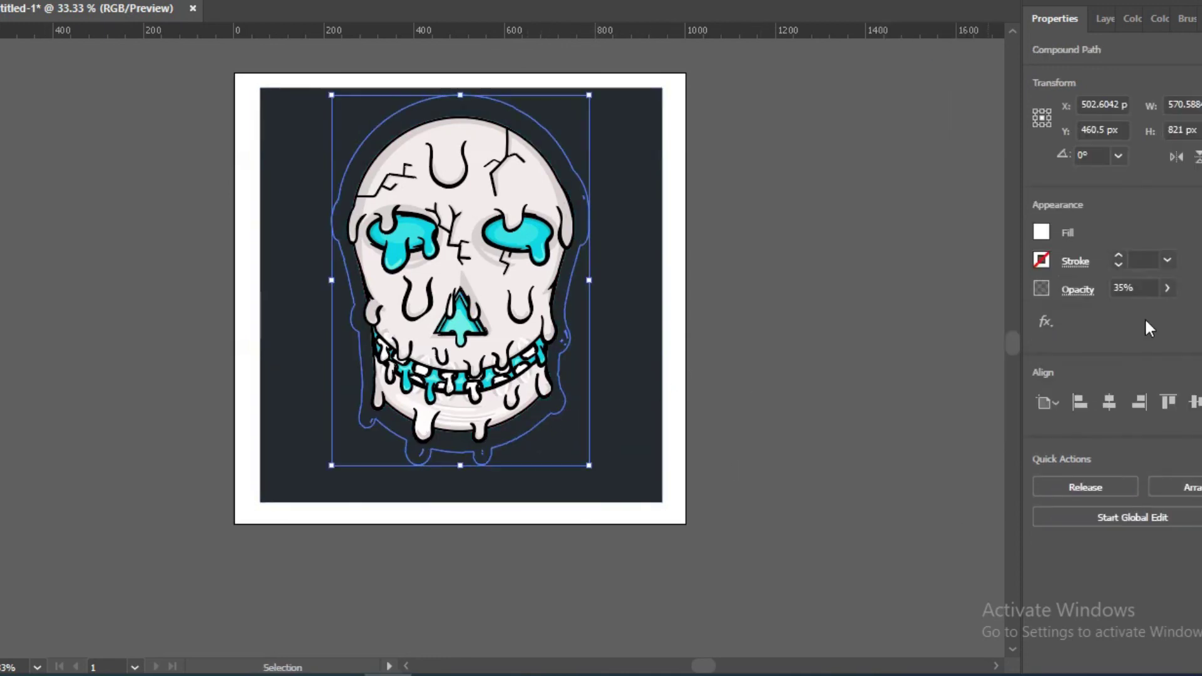
Change the silhouette's fill to a radial gradient.
key("a")
left_click(623, 213)
key("v")
key("ctrl+F9")
left_click(1085, 54)
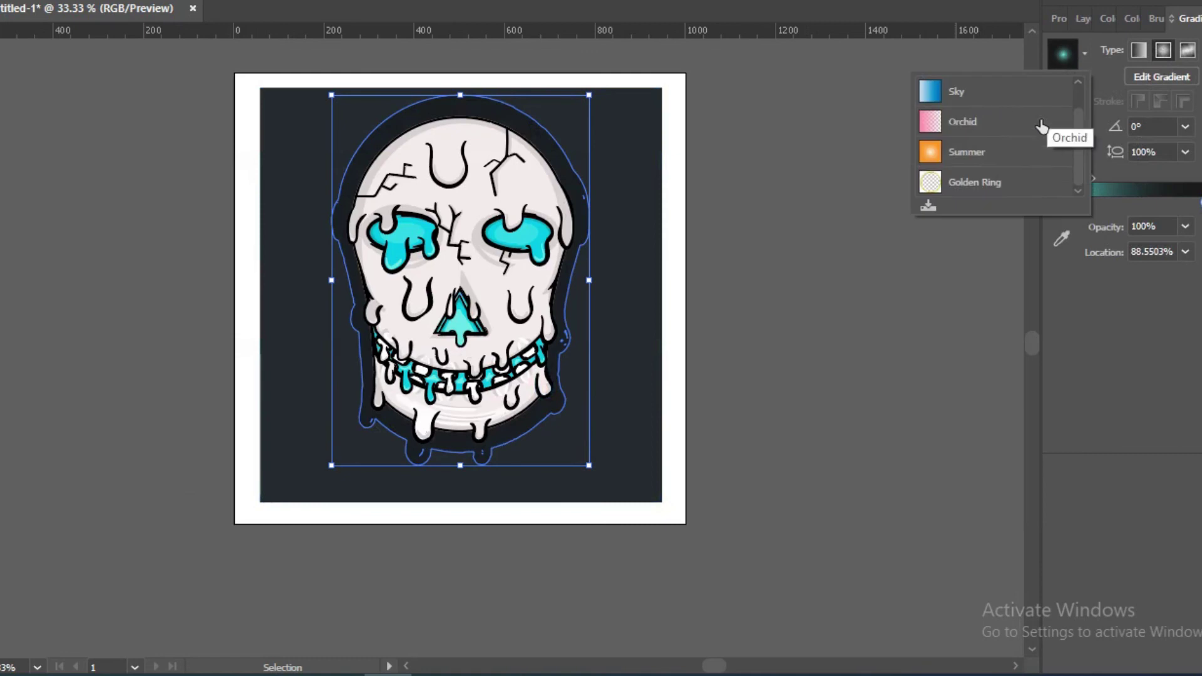
left_click(940, 153)
left_click(1164, 50)
Stretch the radial gradient out from the nose, then shorten its reach toward the skull.
key("g")
left_click_drag(626, 276, 782, 276)
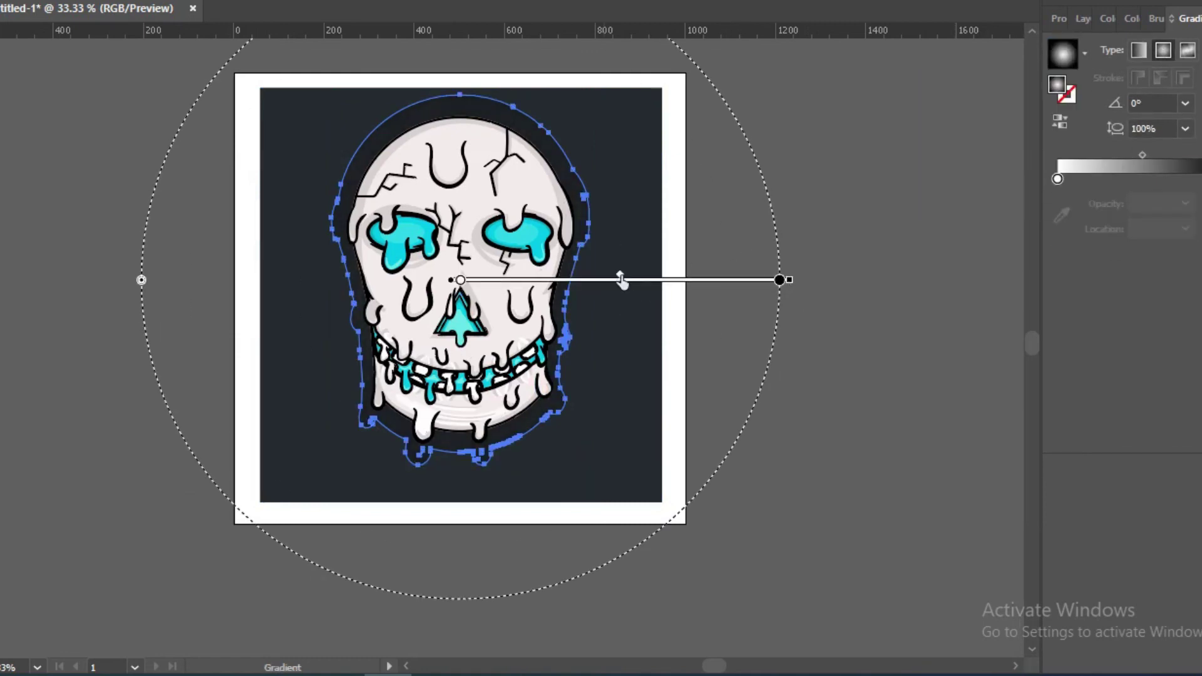
double_click(778, 280)
key("Escape")
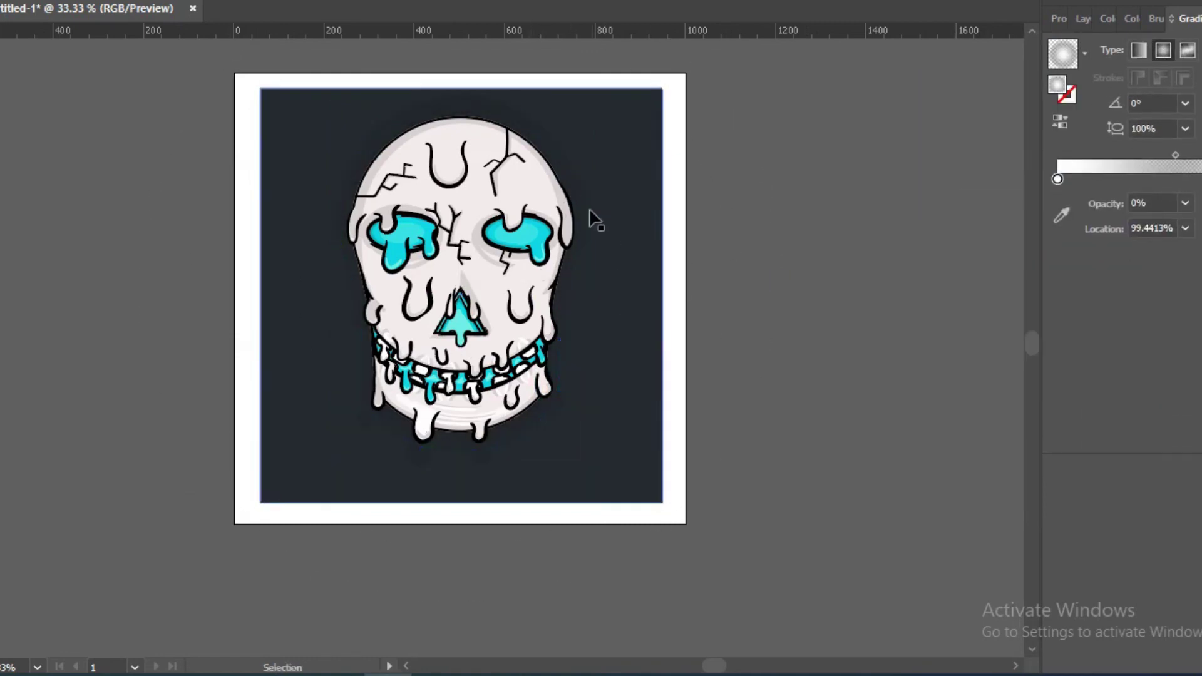
left_click_drag(777, 280, 620, 280)
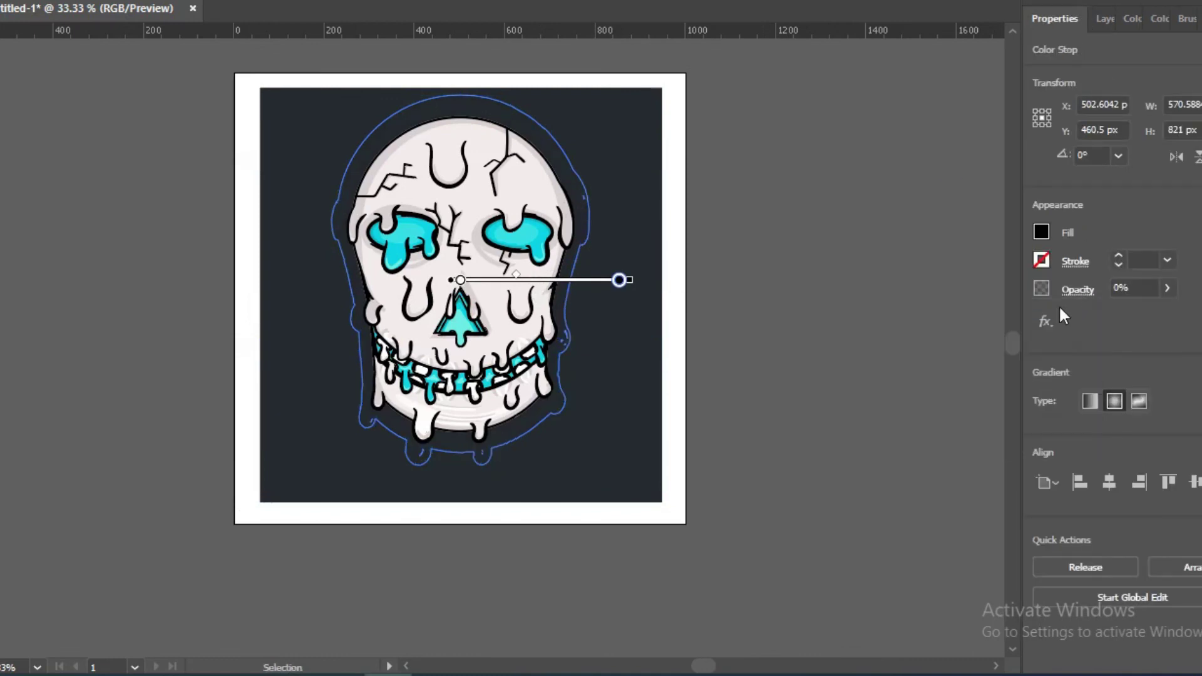
Move the white glow shape onto the skull and make its fill fade to 0% opacity.
left_click_drag(851, 404, 482, 374)
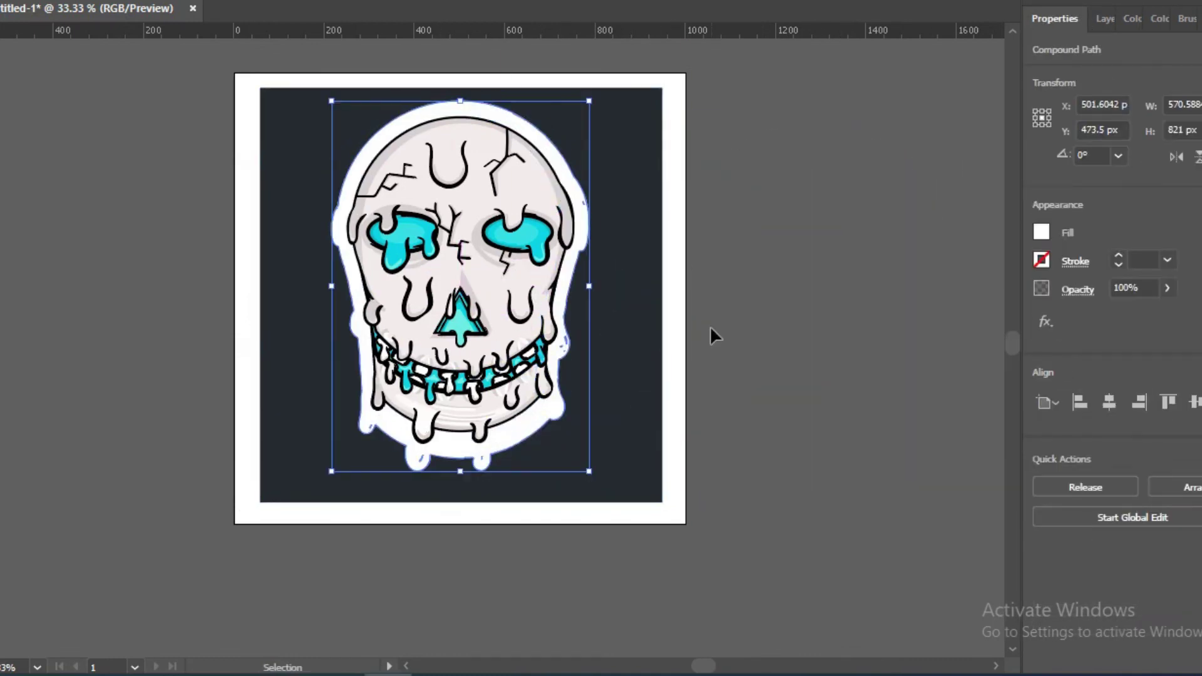
key("period")
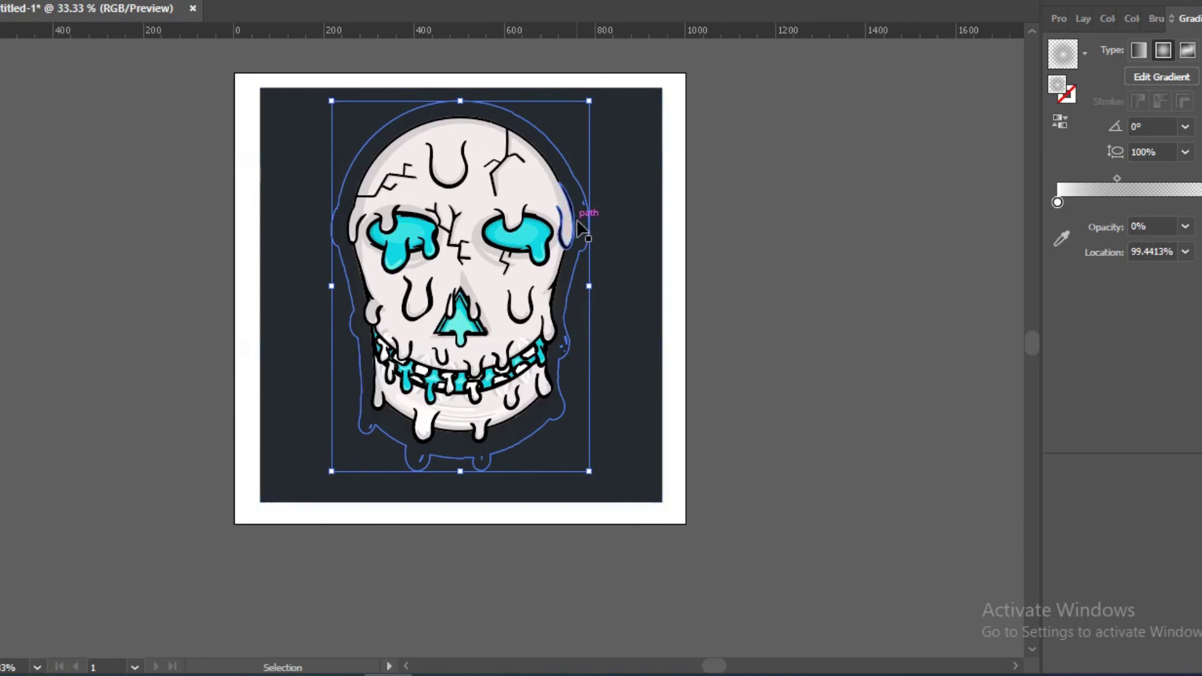
key("g")
key("v")
Scale the glow well past the artboard, add a gradient stop and tighten the glow inward.
left_click_drag(589, 471, 651, 554)
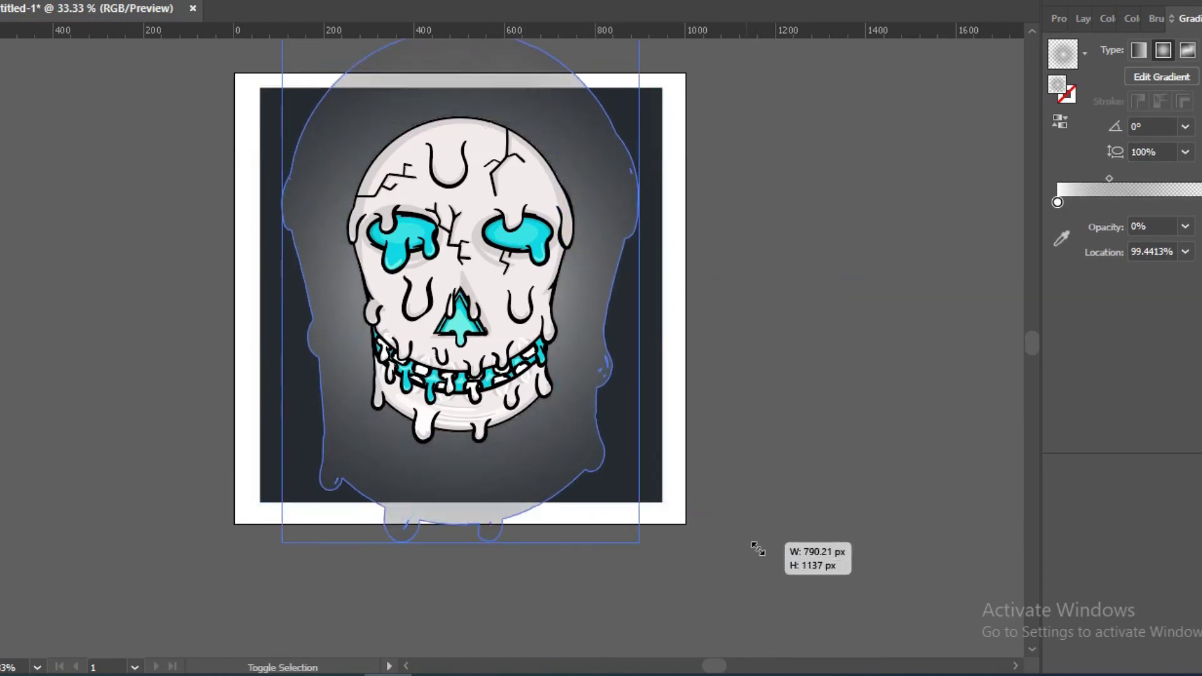
key("g")
left_click_drag(461, 286, 1022, 288)
left_click(806, 286)
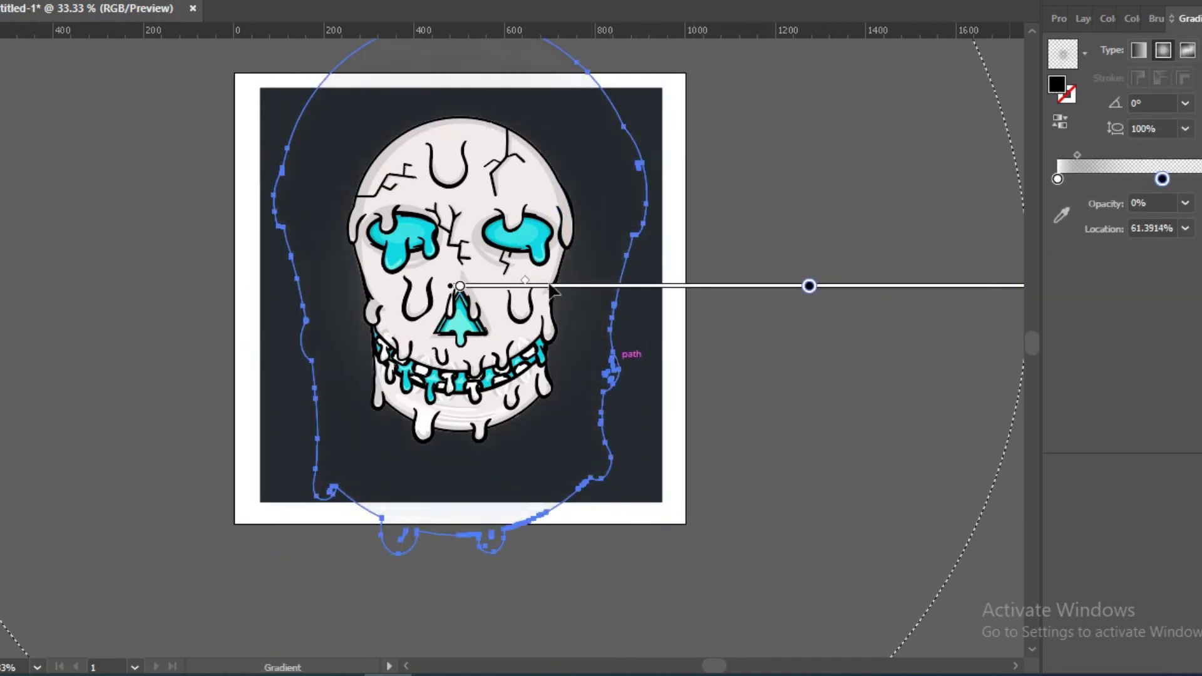
key("v")
key("g")
left_click_drag(715, 287, 622, 287)
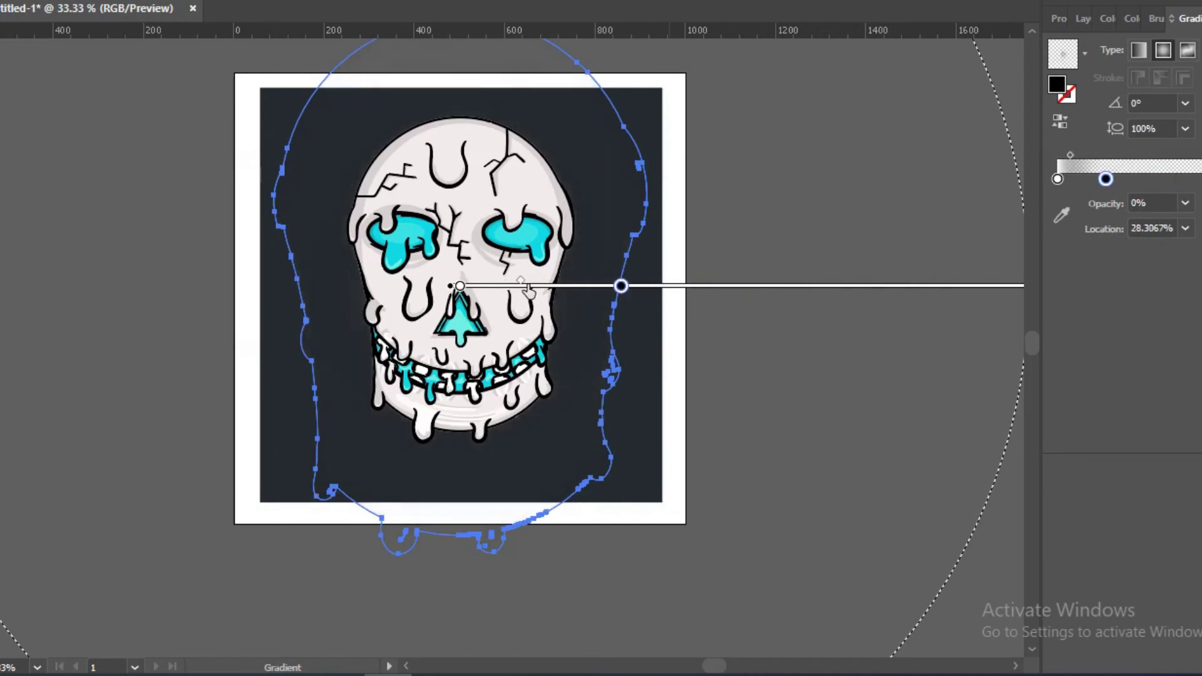
key("v")
left_click(843, 505)
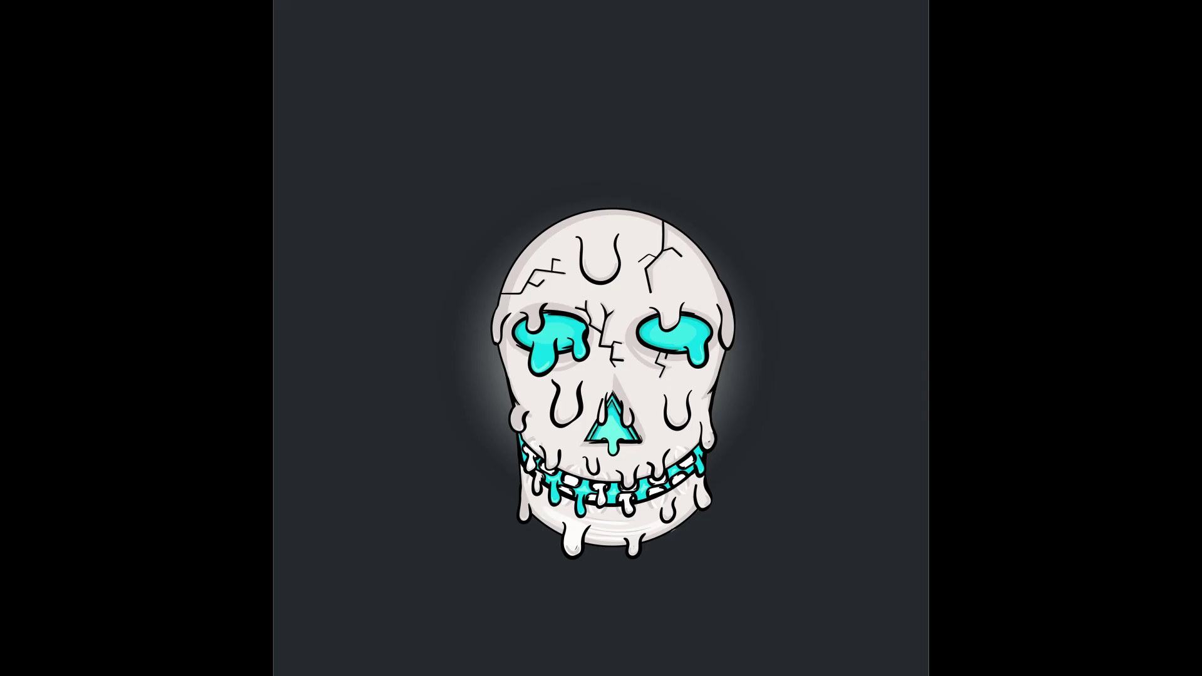